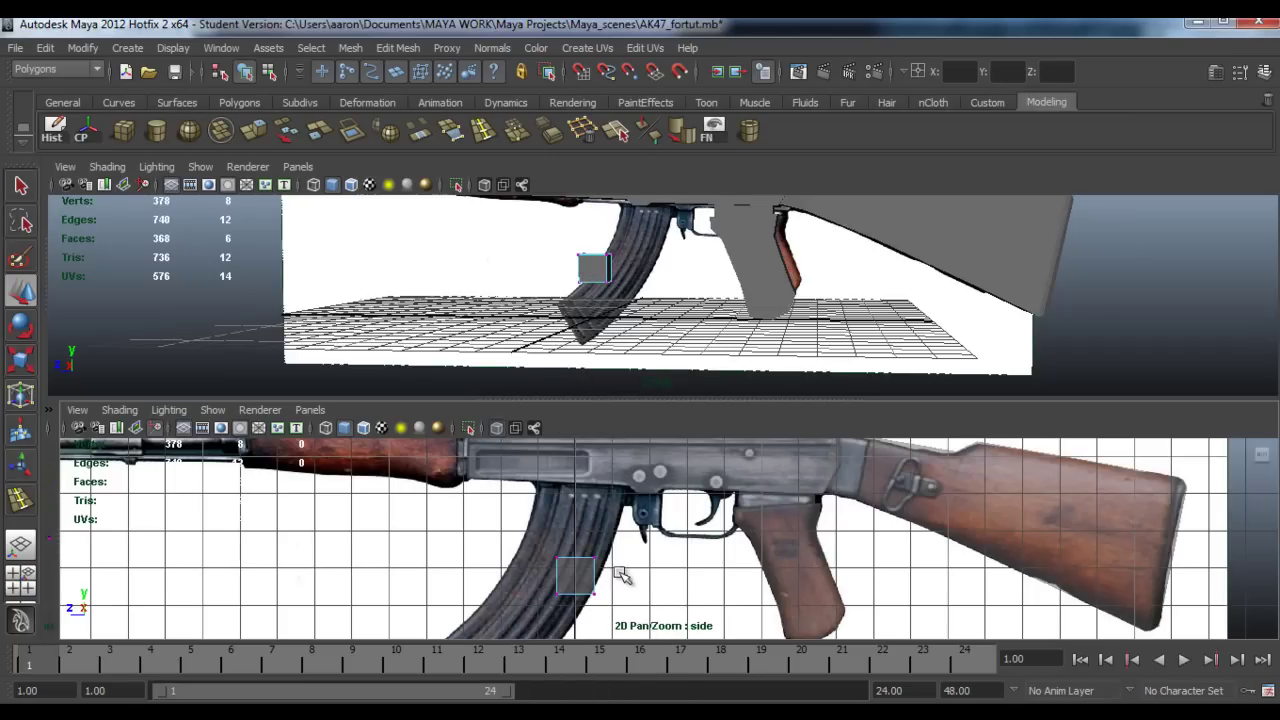
# Step: Move the magazine cube's upper corner vertices in the side view onto the top corners of the reference magazine
pyautogui.moveTo(523, 526); pyautogui.dragTo(575, 462)
pyautogui.moveTo(621, 576); pyautogui.dragTo(603, 573, button='middle')
pyautogui.moveTo(612, 492); pyautogui.dragTo(580, 460)
pyautogui.moveTo(575, 474); pyautogui.dragTo(603, 474, button='middle')
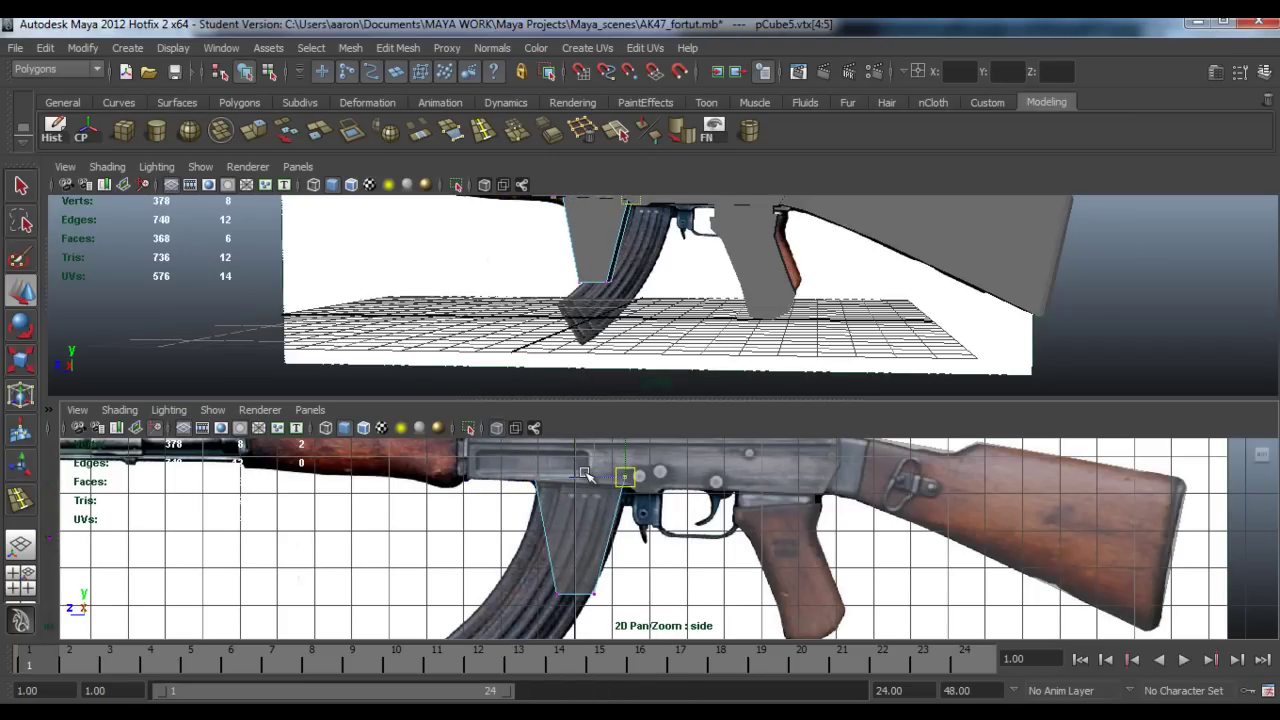
# Step: Move the magazine cube's lower corner vertices in the side view onto the bottom corners of the reference magazine
pyautogui.scroll(2, 630, 458)
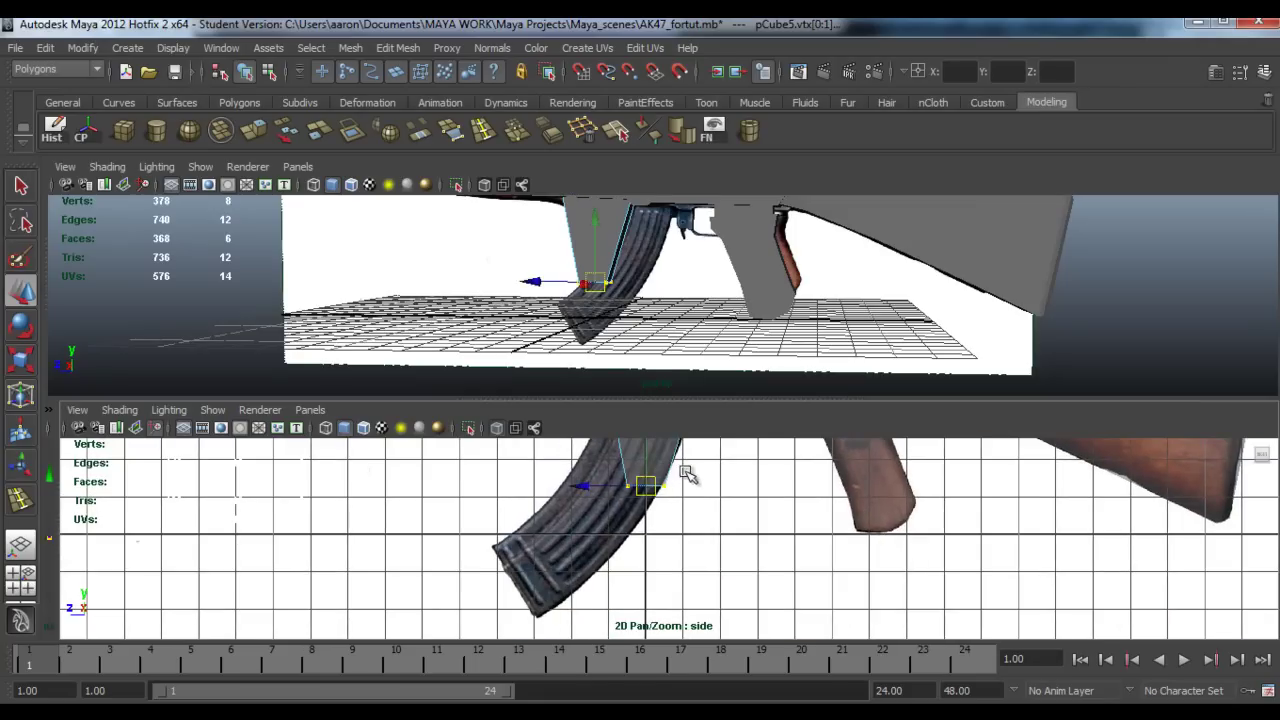
pyautogui.moveTo(660, 470); pyautogui.dragTo(550, 564, button='middle')
pyautogui.moveTo(453, 551); pyautogui.dragTo(520, 598)
pyautogui.moveTo(531, 472); pyautogui.dragTo(497, 439, button='middle')
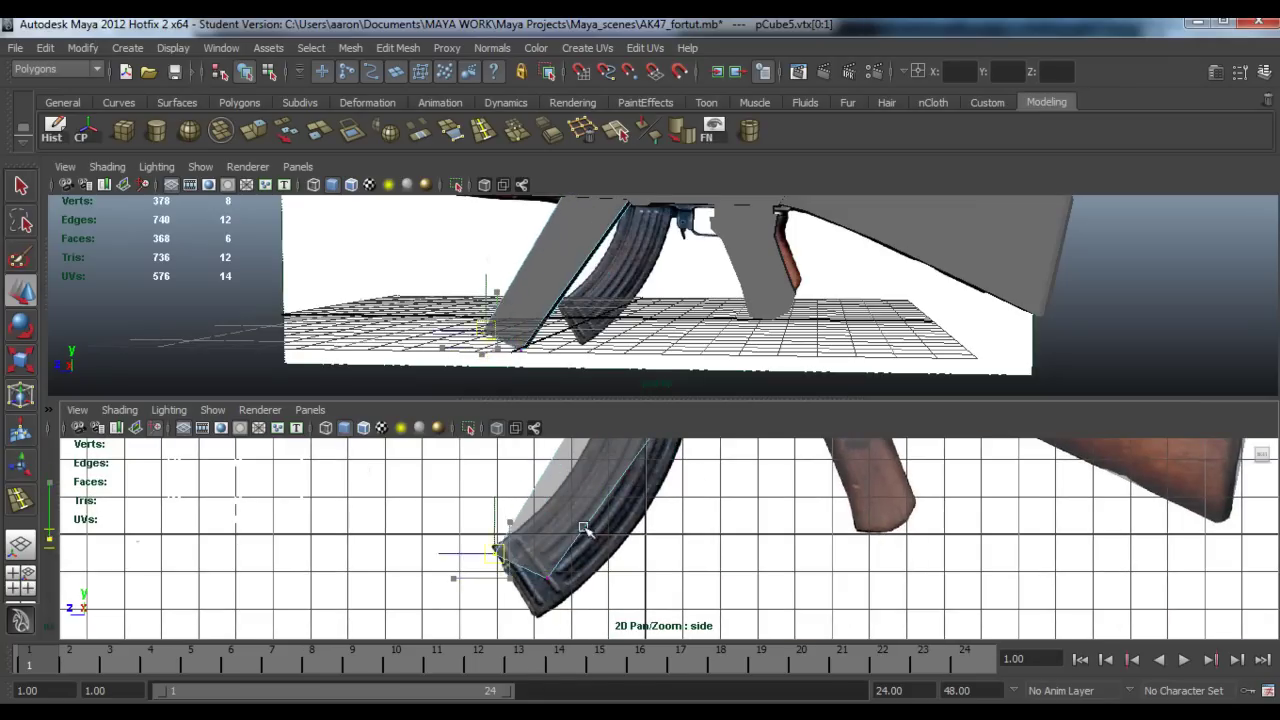
pyautogui.moveTo(575, 600); pyautogui.dragTo(455, 560)
pyautogui.moveTo(457, 560); pyautogui.dragTo(460, 597, button='middle')
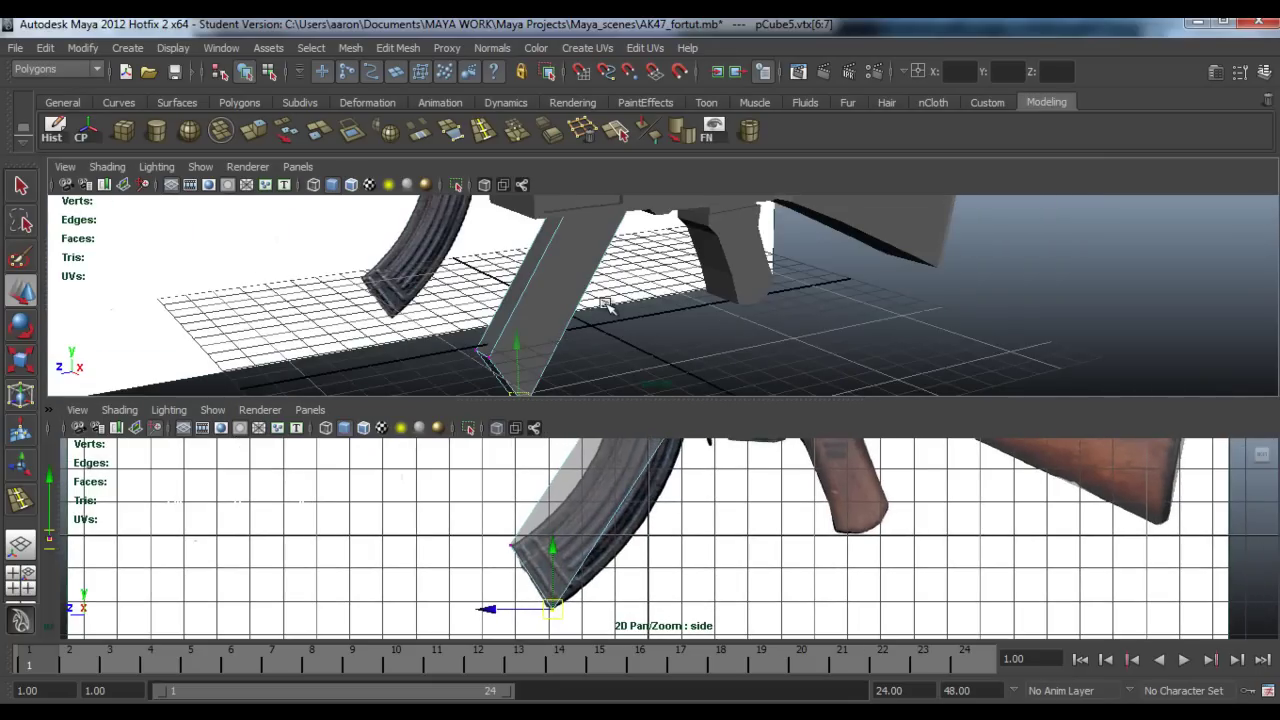
# Step: Insert 3 evenly spaced edge loops across the magazine with the multiple edge loops option and return the tool to relative distance
pyautogui.scroll(-2, 613, 516)
pyautogui.keyDown('shift'); pyautogui.moveTo(638, 485); pyautogui.dragTo(617, 519, button='right'); pyautogui.keyUp('shift')
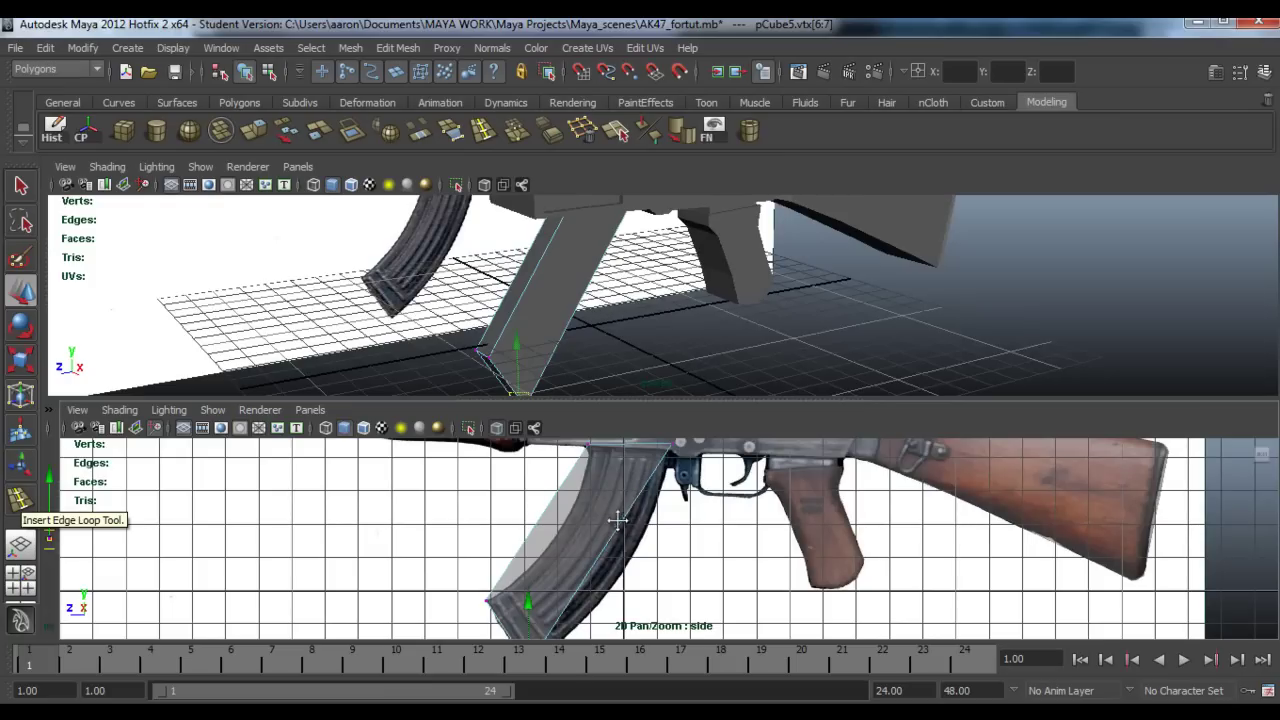
pyautogui.click(484, 131)
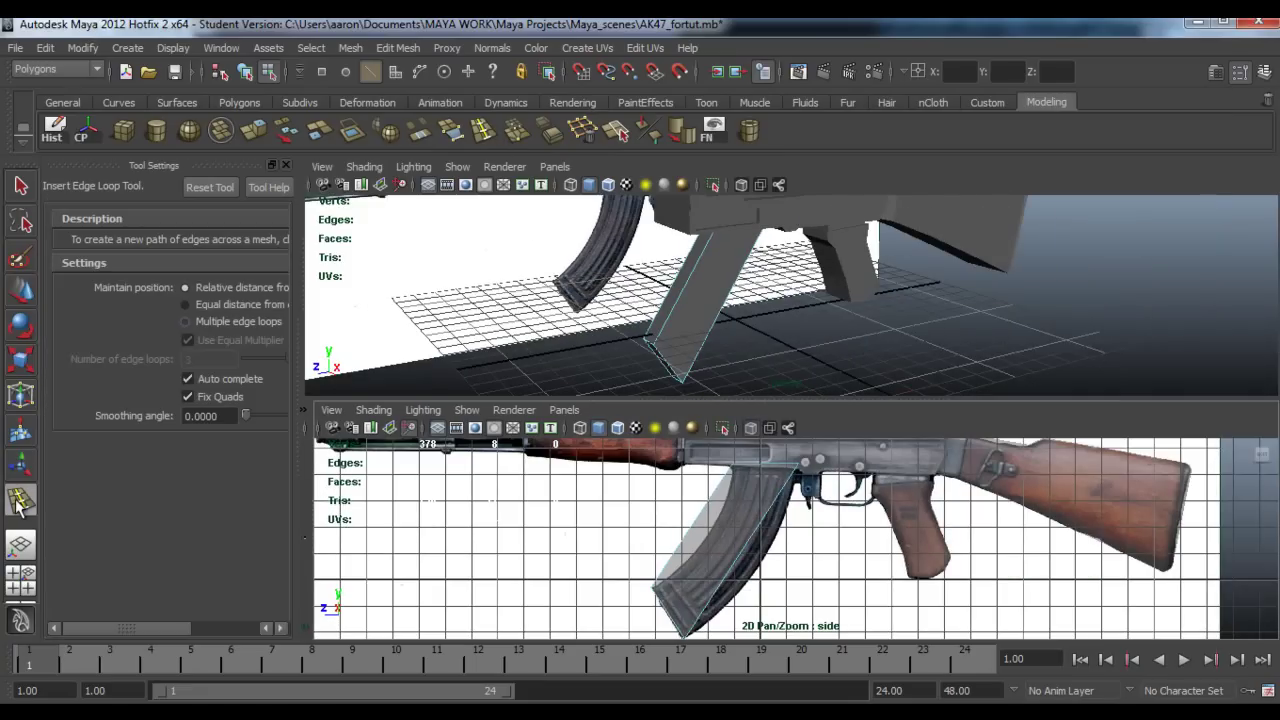
pyautogui.click(185, 321)
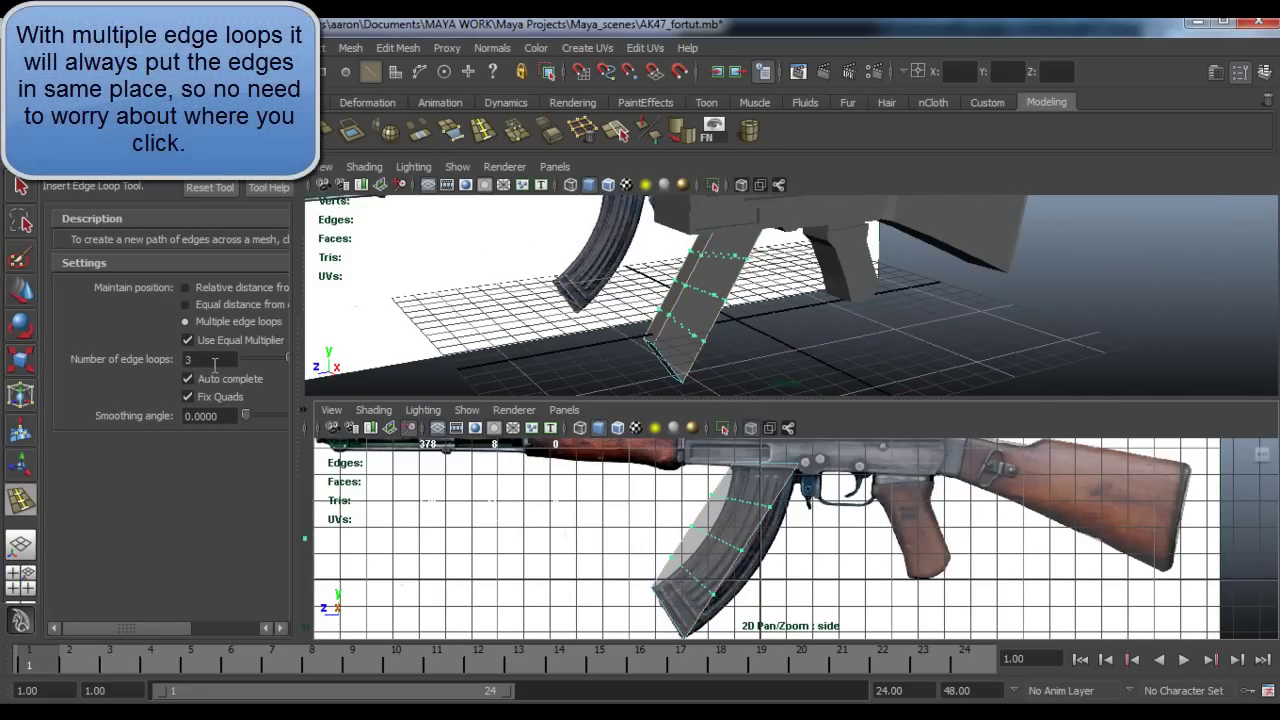
pyautogui.click(693, 517)
pyautogui.scroll(1, 697, 517)
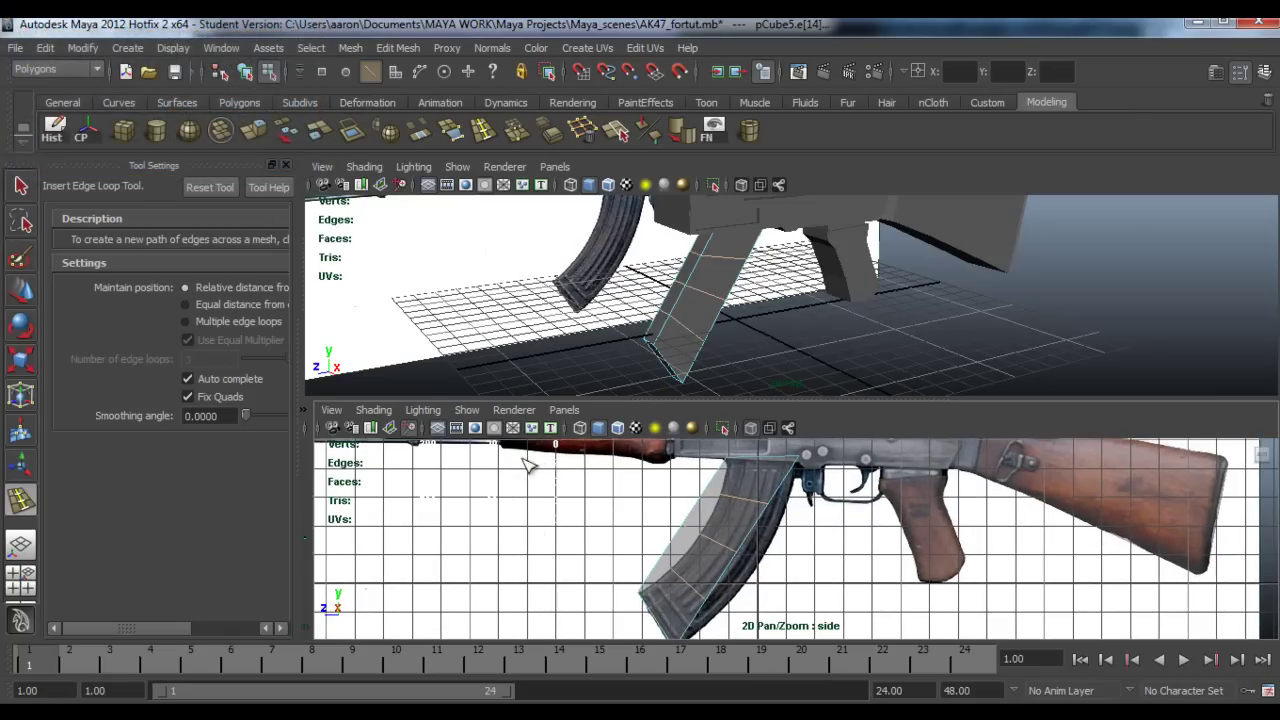
# Step: Move the vertices of the lower and middle edge loops onto the curved front and rear outlines of the reference magazine
pyautogui.press('w')
pyautogui.rightClick(430, 594)
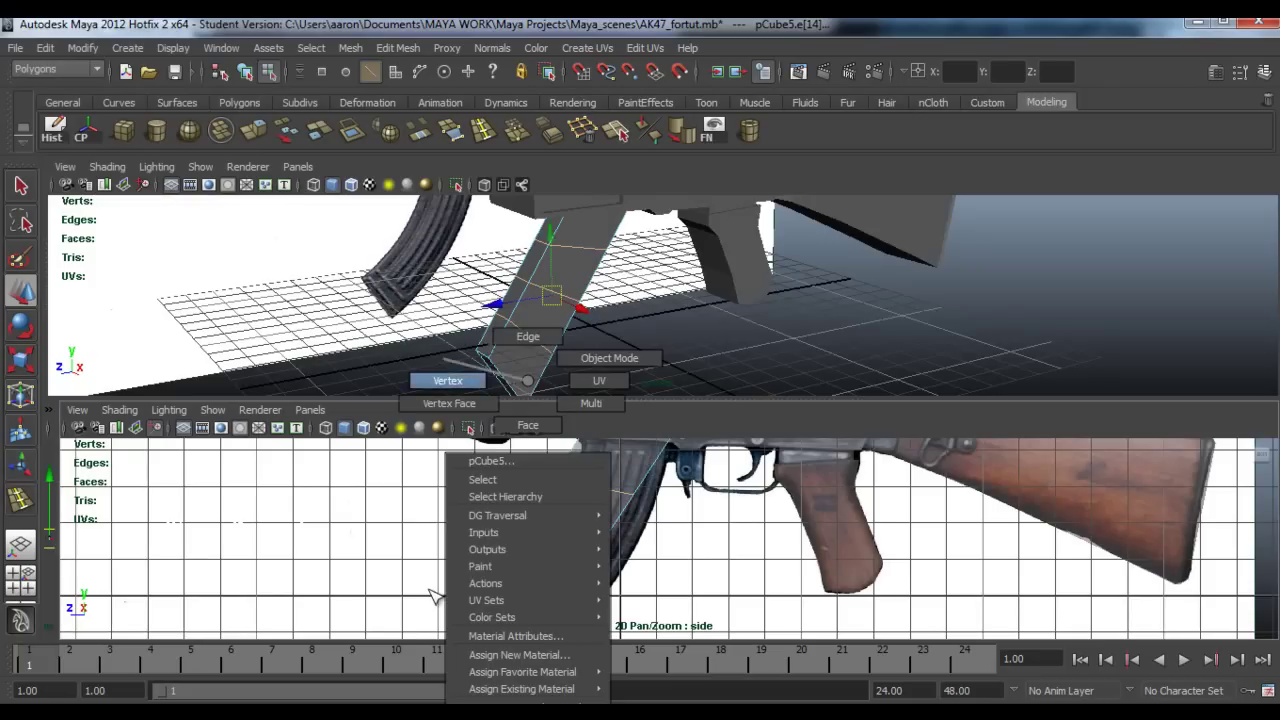
pyautogui.keyDown('alt'); pyautogui.moveTo(432, 594); pyautogui.dragTo(442, 566, button='middle'); pyautogui.keyUp('alt')
pyautogui.moveTo(430, 590); pyautogui.dragTo(496, 515)
pyautogui.moveTo(430, 390); pyautogui.dragTo(590, 345)
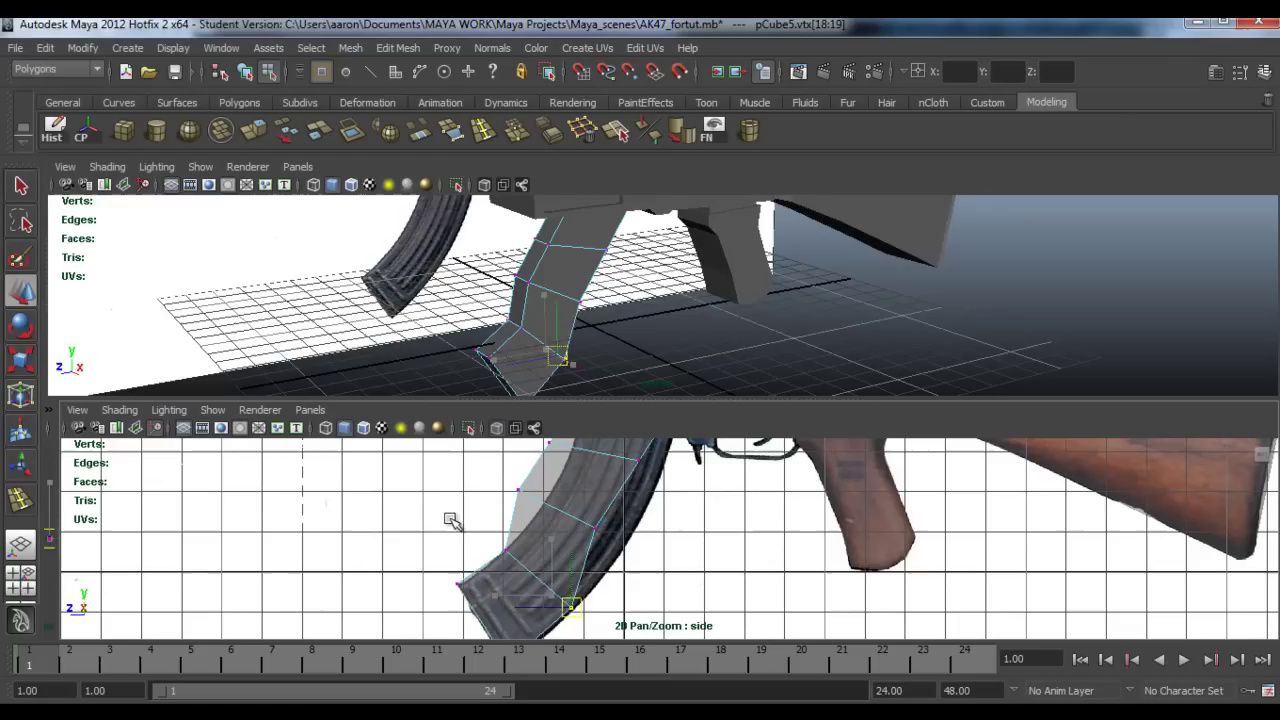
pyautogui.press('Up')
pyautogui.moveTo(457, 566); pyautogui.dragTo(502, 590, button='middle')
pyautogui.press('Up')
pyautogui.press('Up')
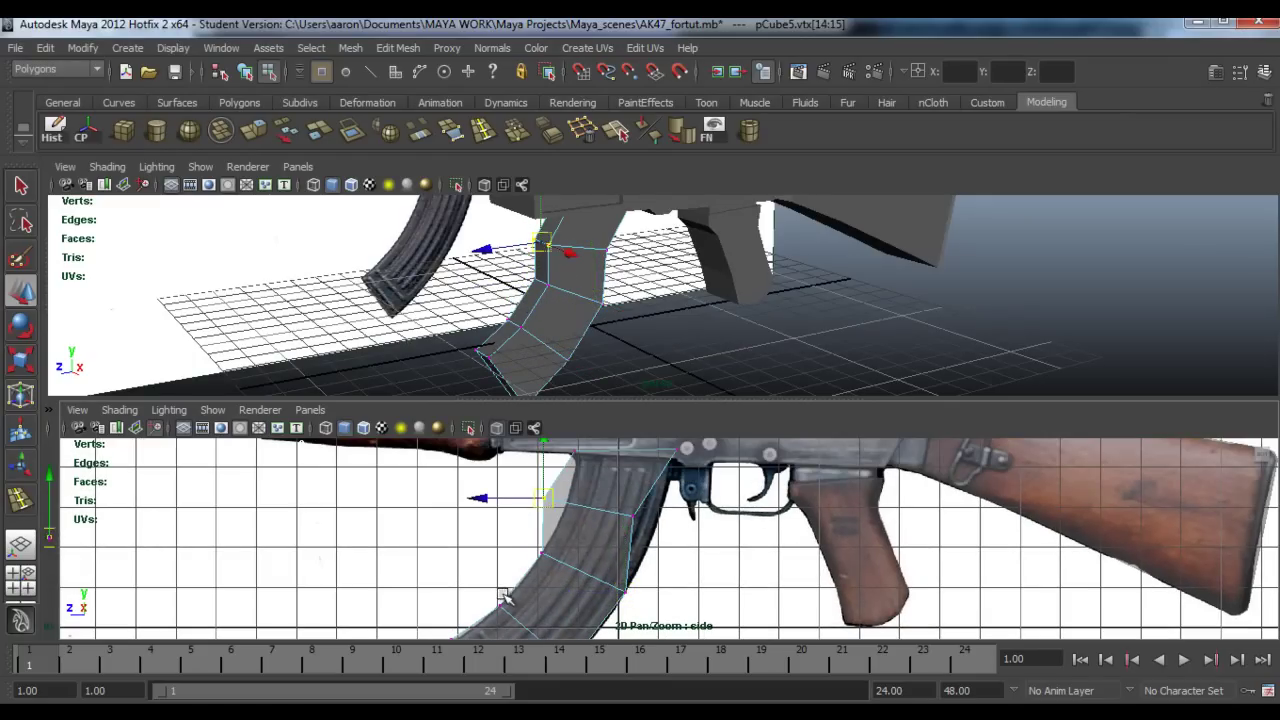
# Step: Move the front and rear vertices of the uppermost edge loop onto the magazine's outline in the side view
pyautogui.press('w')
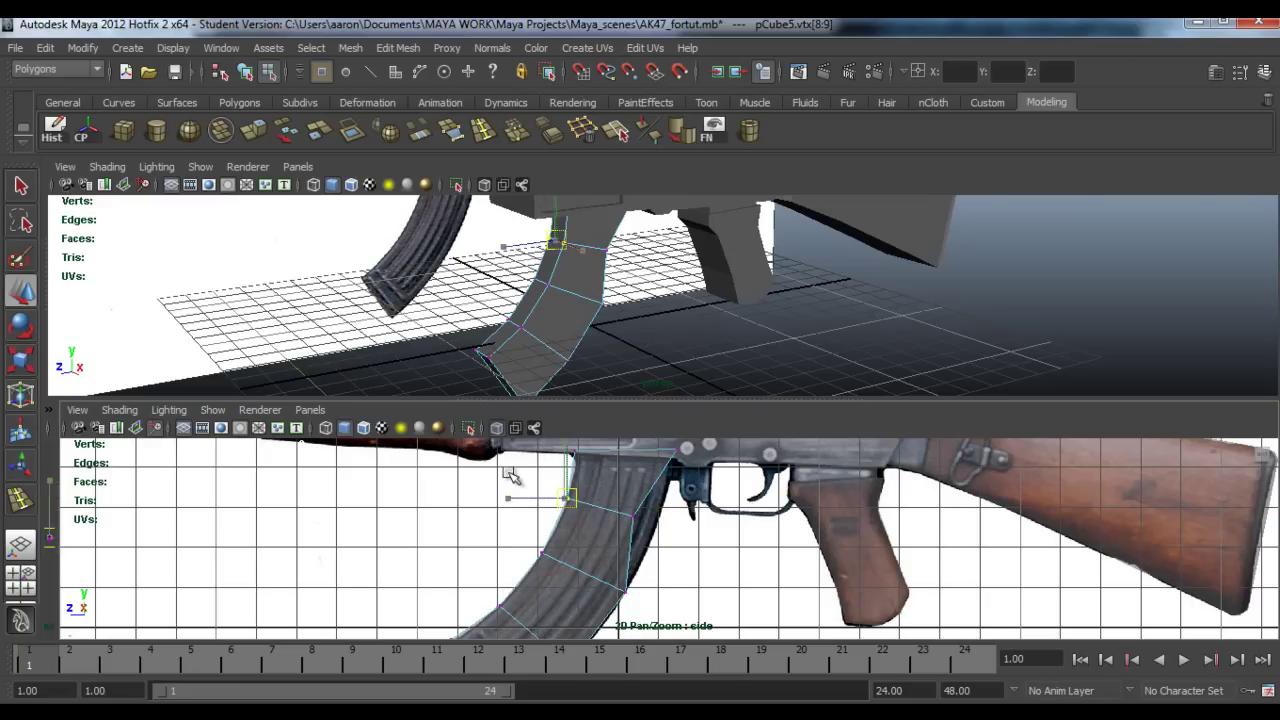
pyautogui.press('Up')
pyautogui.moveTo(530, 510); pyautogui.dragTo(543, 514, button='middle')
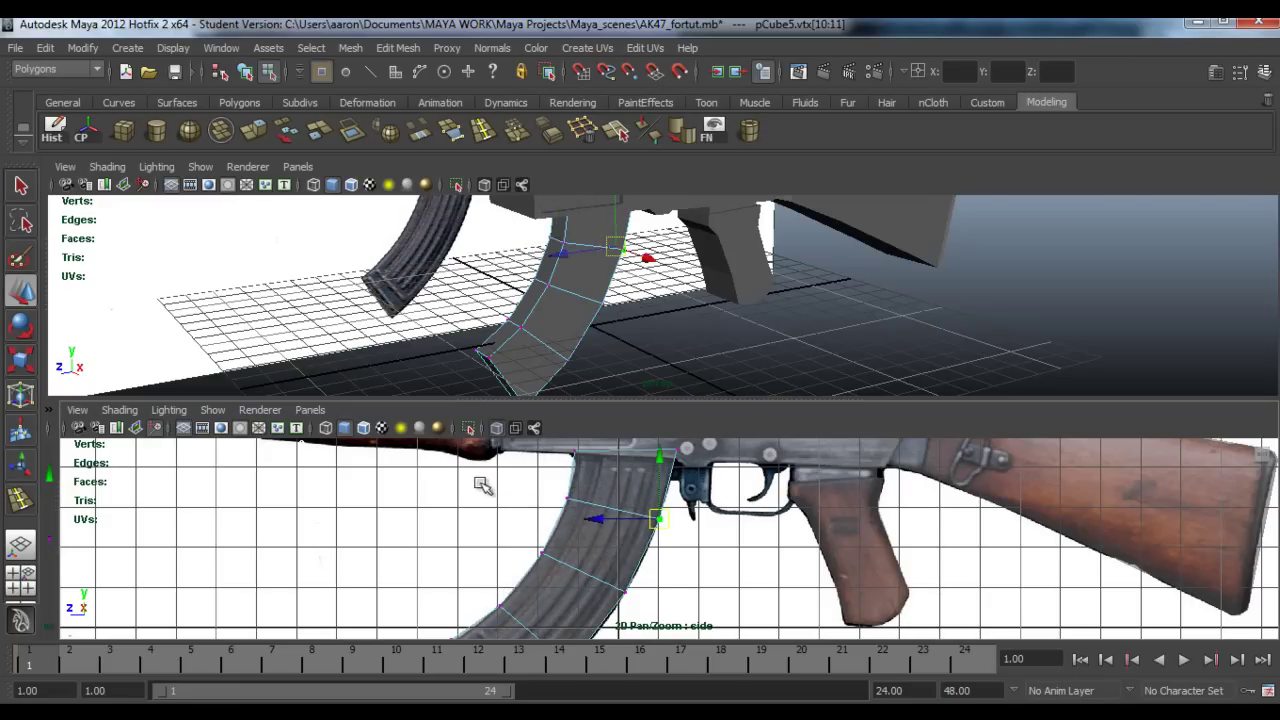
# Step: Insert two closely spaced edge loops running lengthwise down the magazine near its front edge, and return to vertex selection
pyautogui.keyDown('alt'); pyautogui.moveTo(481, 471); pyautogui.dragTo(494, 491, button='middle'); pyautogui.keyUp('alt')
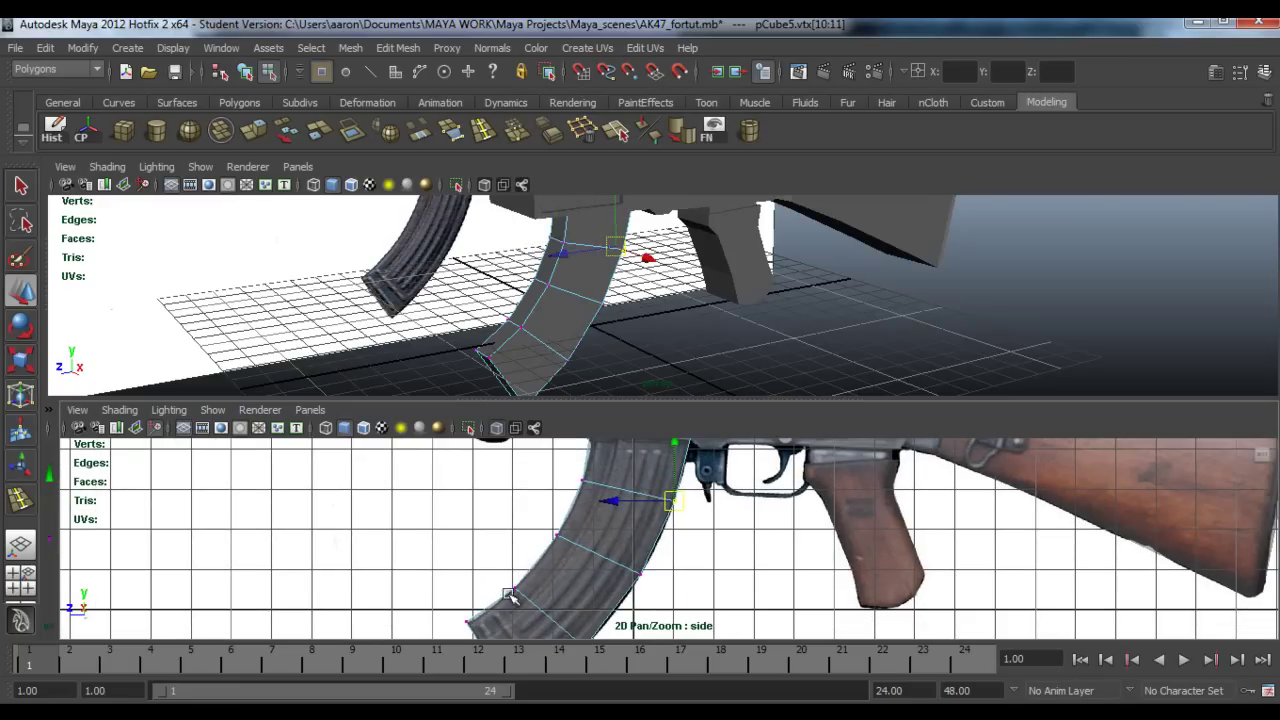
pyautogui.press('y')
pyautogui.keyDown('alt'); pyautogui.moveTo(498, 485); pyautogui.dragTo(515, 485, button='right'); pyautogui.keyUp('alt')
pyautogui.moveTo(565, 491); pyautogui.dragTo(606, 512)
pyautogui.moveTo(525, 372); pyautogui.dragTo(450, 395, button='right')
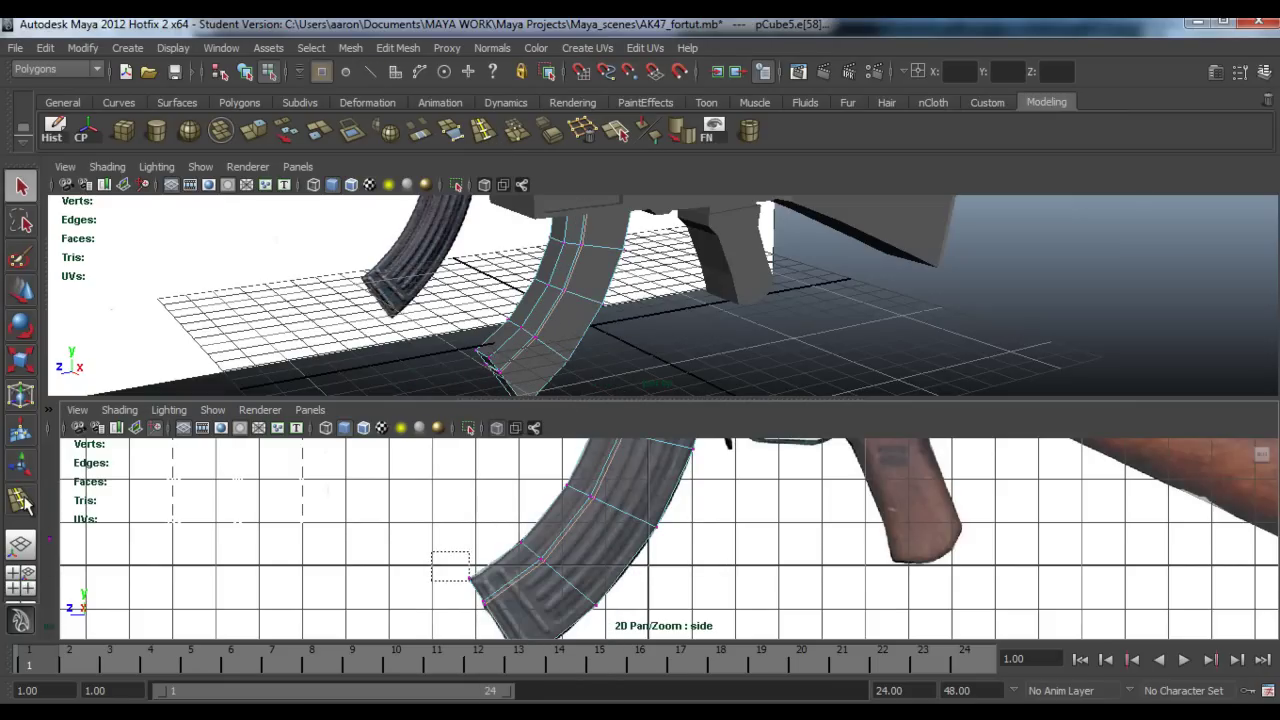
# Step: Scale the vertices of the magazine's front edge and first lengthwise loop across its width to form a stepped ridge
pyautogui.keyDown('alt'); pyautogui.moveTo(212, 300); pyautogui.dragTo(300, 290); pyautogui.keyUp('alt')
pyautogui.scroll(3, 560, 540)
pyautogui.keyDown('alt'); pyautogui.moveTo(460, 291); pyautogui.dragTo(383, 323); pyautogui.keyUp('alt')
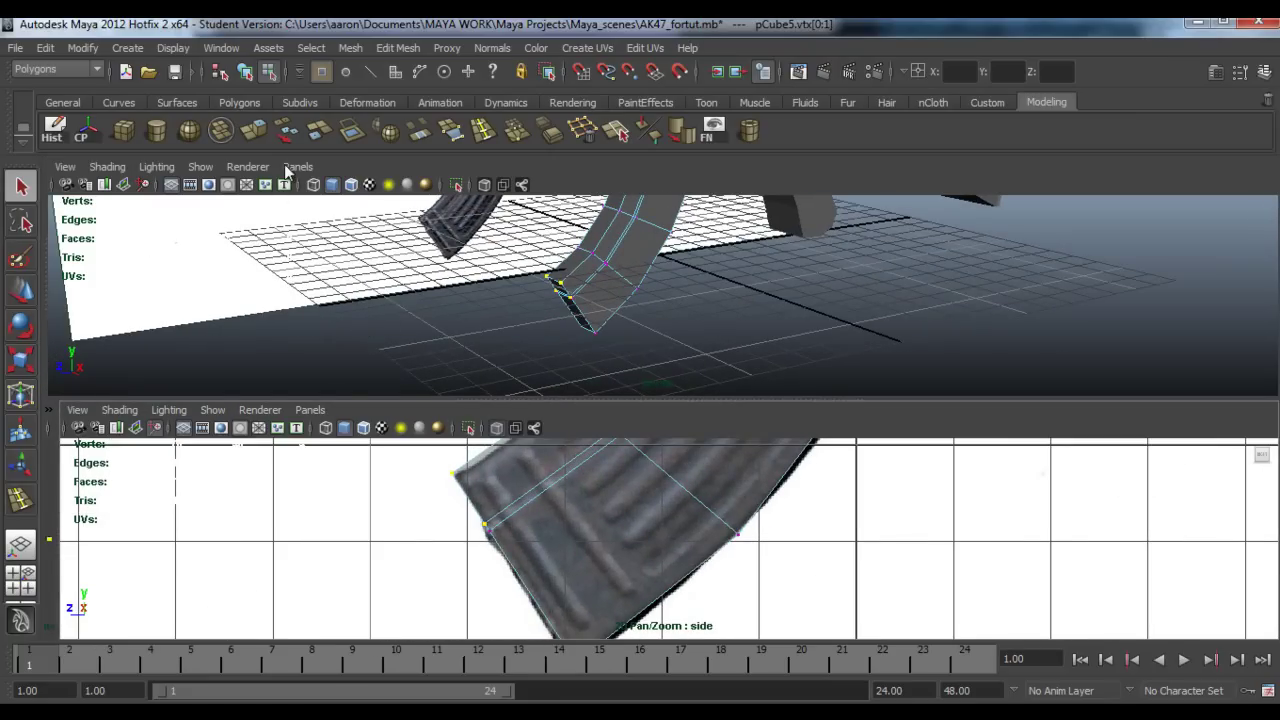
pyautogui.keyDown('shift'); pyautogui.click(452, 486); pyautogui.keyUp('shift')
pyautogui.moveTo(420, 570); pyautogui.dragTo(392, 563, button='middle')
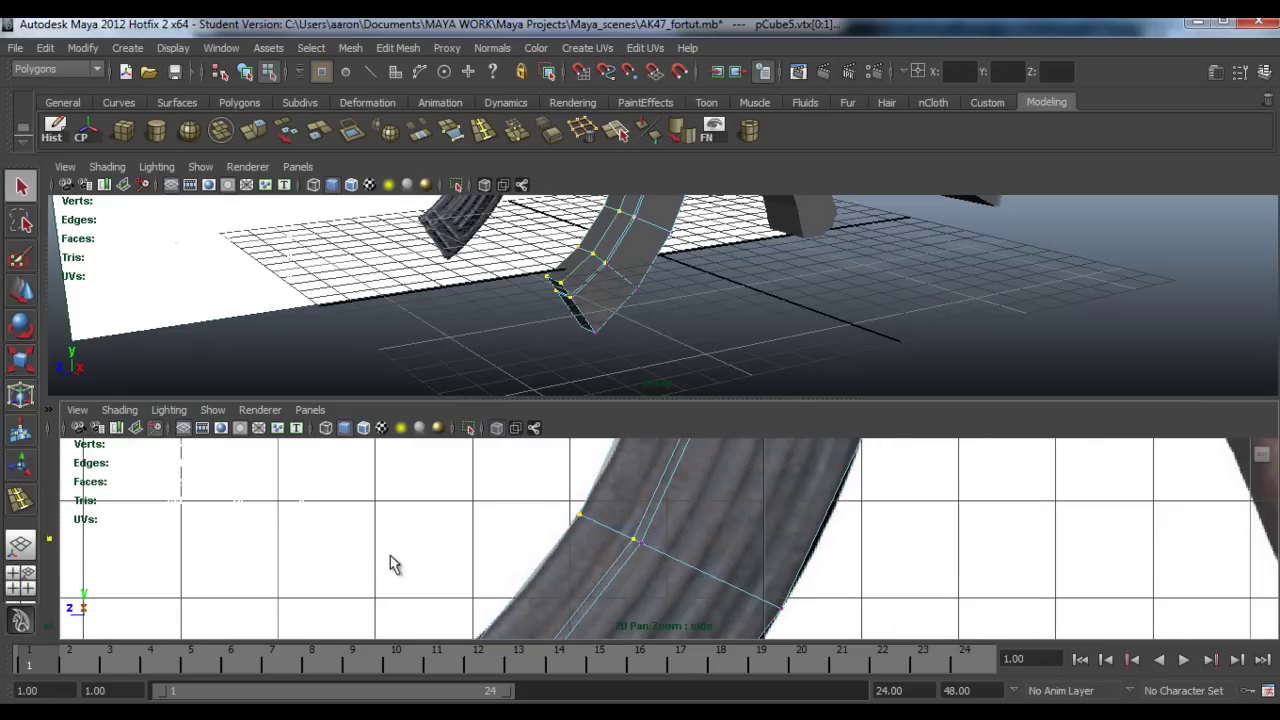
pyautogui.moveTo(408, 487); pyautogui.dragTo(497, 530, button='middle')
pyautogui.moveTo(523, 544); pyautogui.dragTo(628, 552)
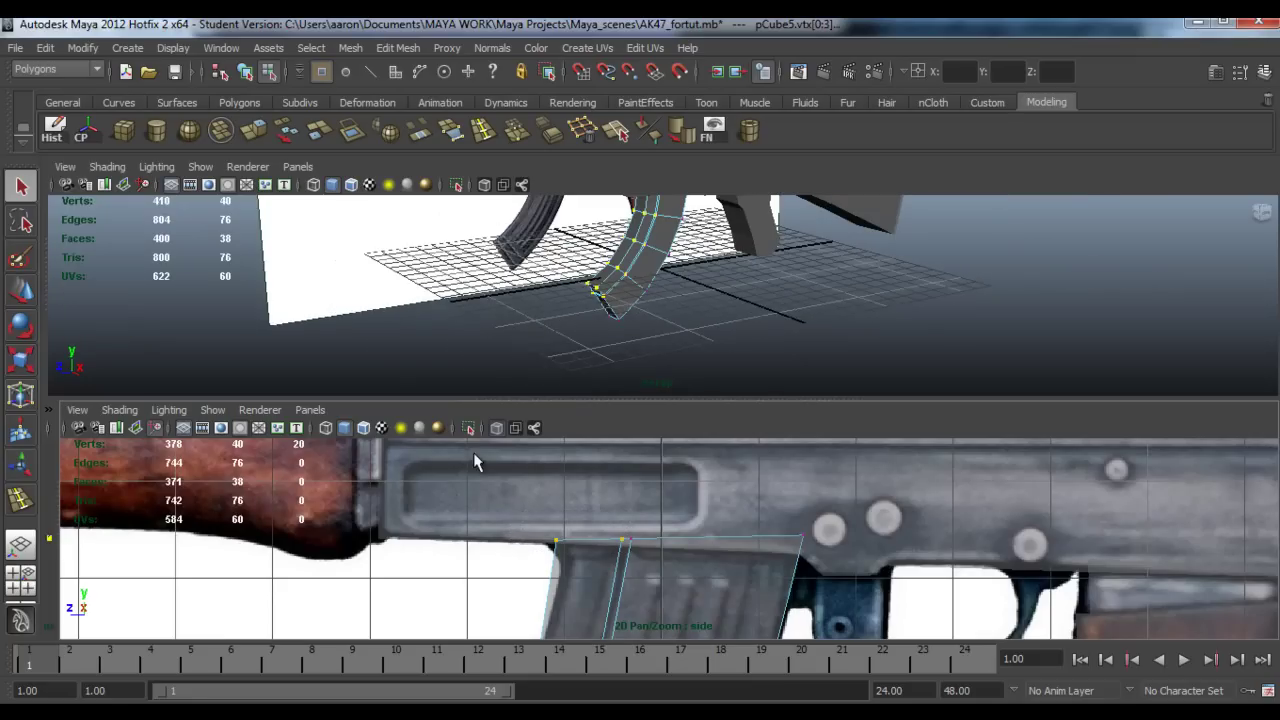
pyautogui.press('w')
pyautogui.scroll(-2, 603, 352)
pyautogui.keyDown('alt'); pyautogui.moveTo(603, 352); pyautogui.dragTo(559, 371); pyautogui.keyUp('alt')
pyautogui.moveTo(549, 372); pyautogui.dragTo(749, 263, button='right')
pyautogui.keyDown('alt'); pyautogui.moveTo(543, 366); pyautogui.dragTo(583, 320); pyautogui.keyUp('alt')
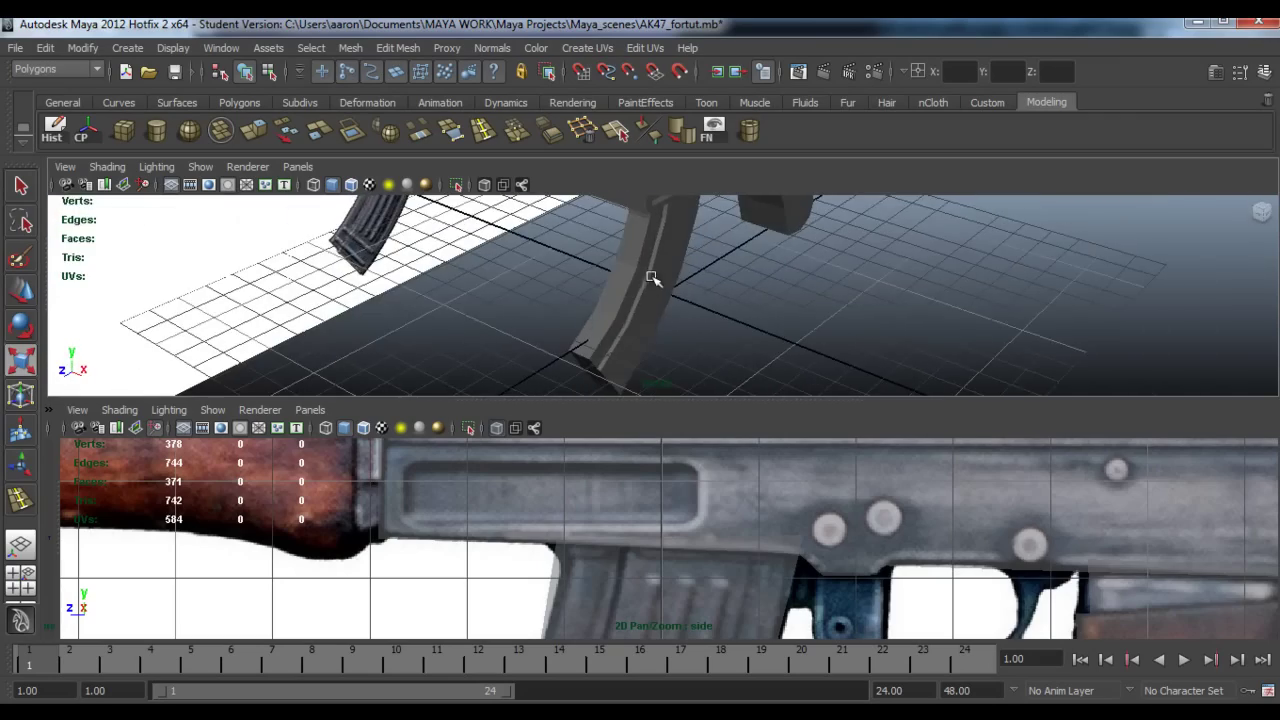
# Step: Select the whole magazine and scale its width along X in proportion to the gun body
pyautogui.moveTo(652, 278); pyautogui.dragTo(614, 345)
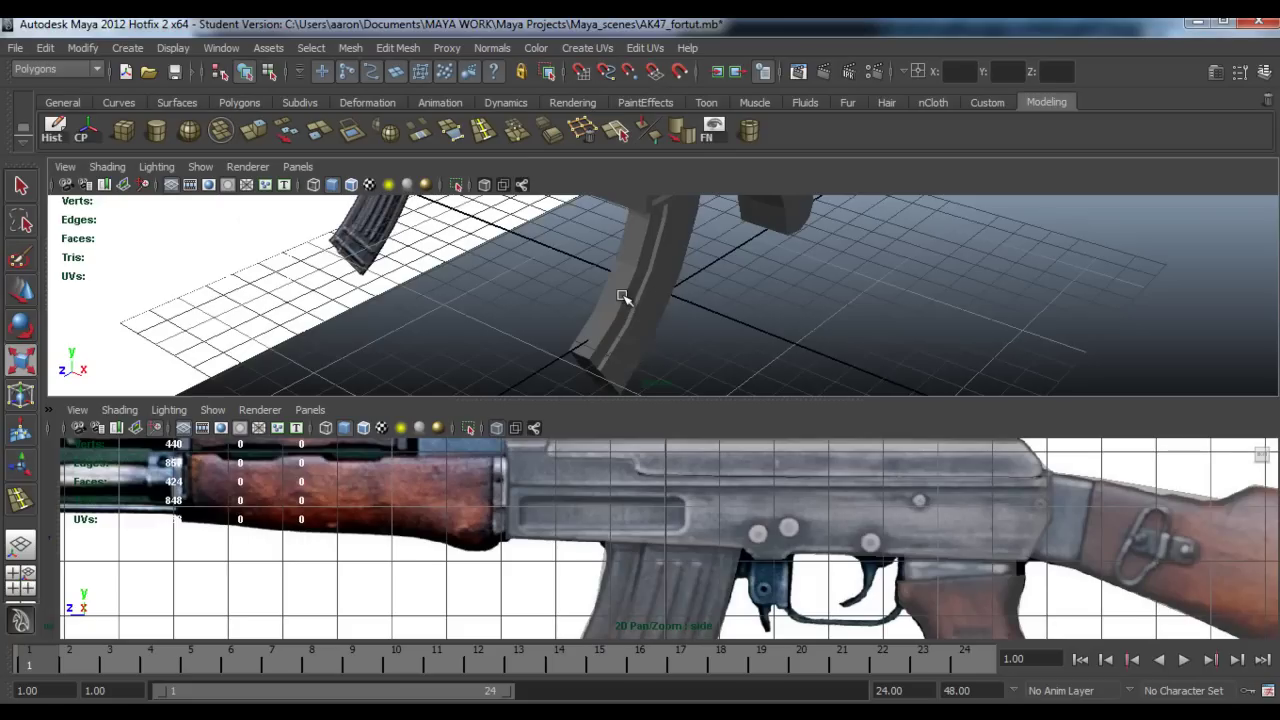
pyautogui.keyDown('alt'); pyautogui.moveTo(660, 286); pyautogui.dragTo(672, 342); pyautogui.keyUp('alt')
pyautogui.click(482, 304)
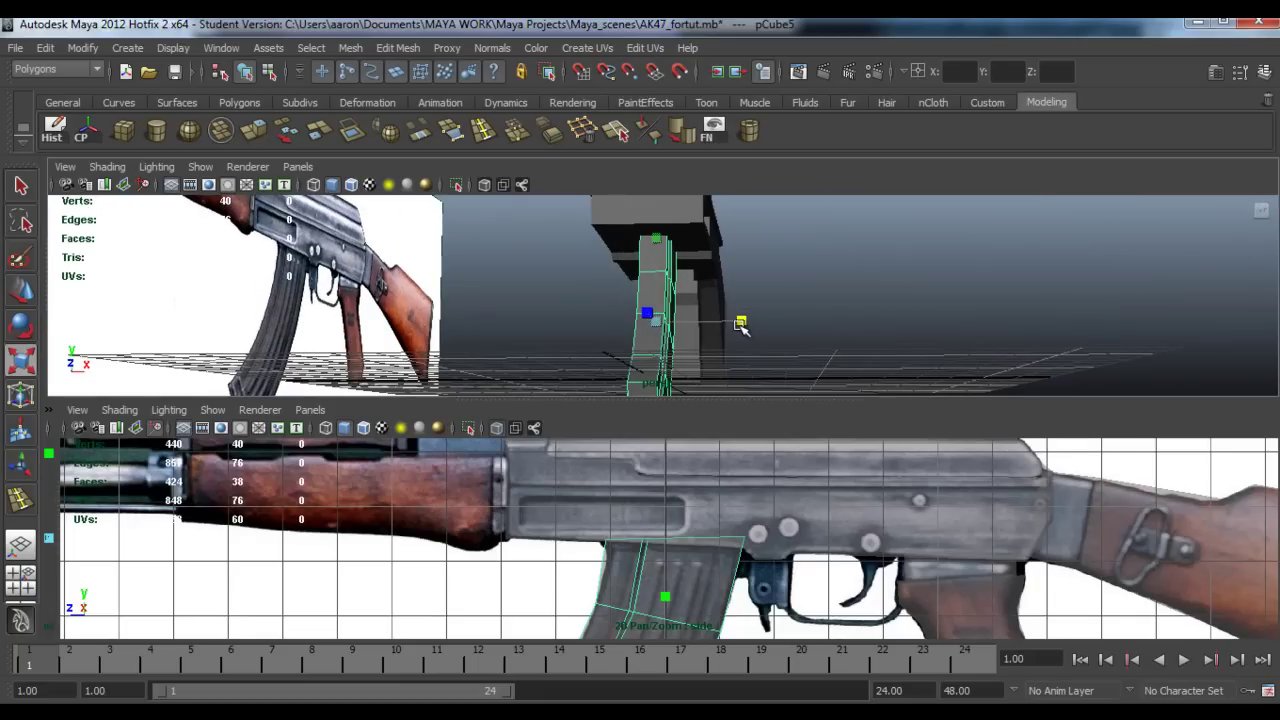
pyautogui.click(812, 322)
pyautogui.keyDown('alt'); pyautogui.moveTo(786, 283); pyautogui.dragTo(726, 357); pyautogui.keyUp('alt')
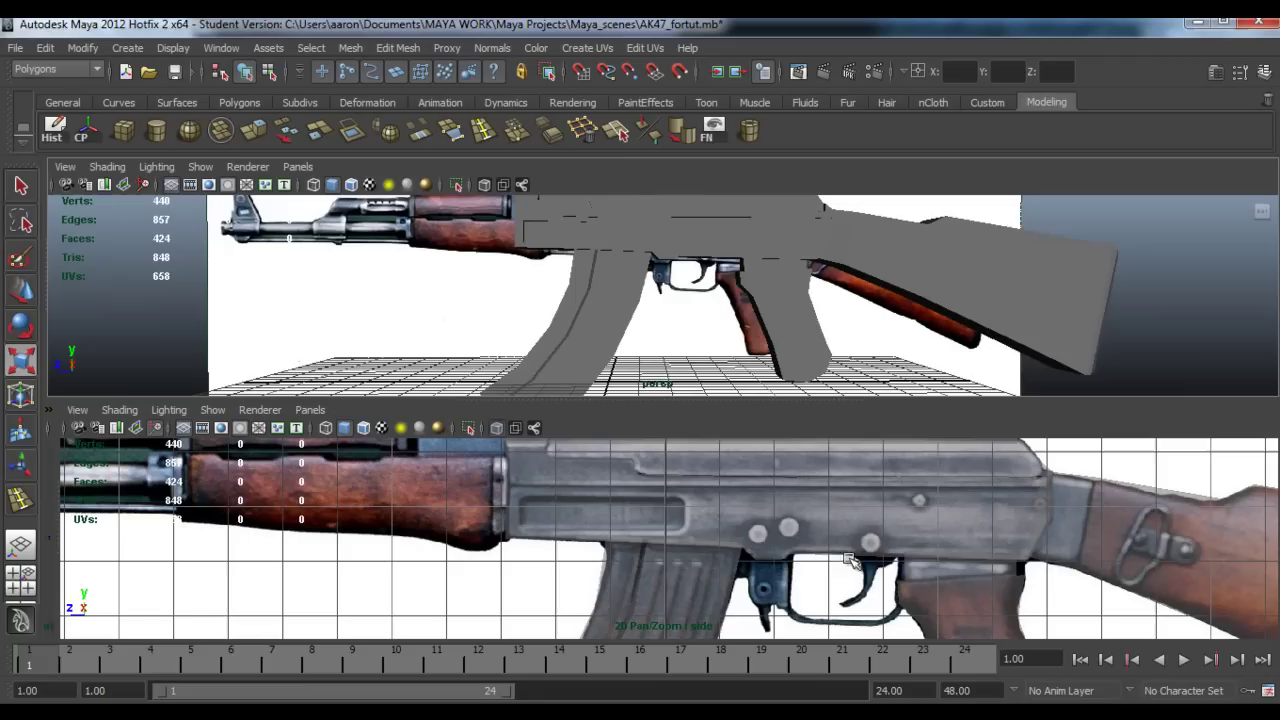
# Step: Create a polygon cube and place it over the reference trigger below the receiver
pyautogui.click(123, 130)
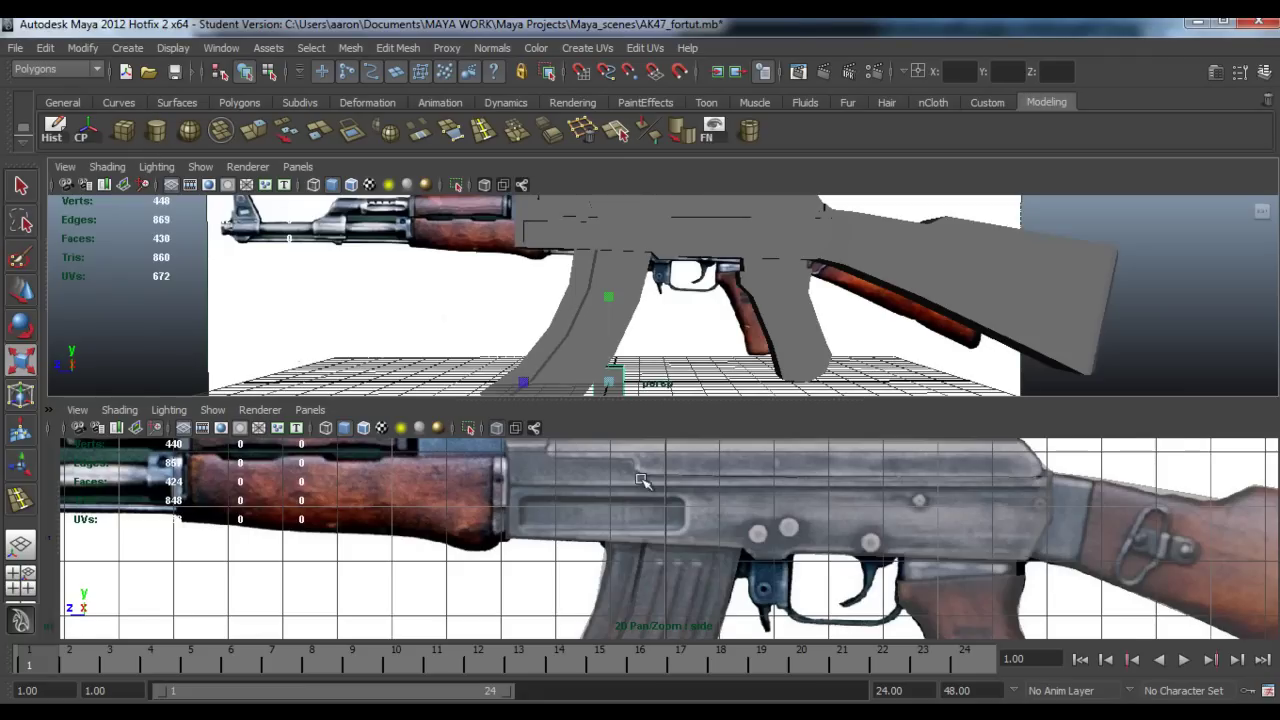
pyautogui.scroll(-1, 656, 568)
pyautogui.scroll(-3, 656, 568)
pyautogui.press('w')
pyautogui.moveTo(676, 636); pyautogui.dragTo(763, 560)
pyautogui.press('f')
pyautogui.keyDown('alt'); pyautogui.moveTo(734, 250); pyautogui.dragTo(710, 280); pyautogui.keyUp('alt')
# Step: Narrow the trigger cube by setting its Scale X to 0.6
pyautogui.press('r')
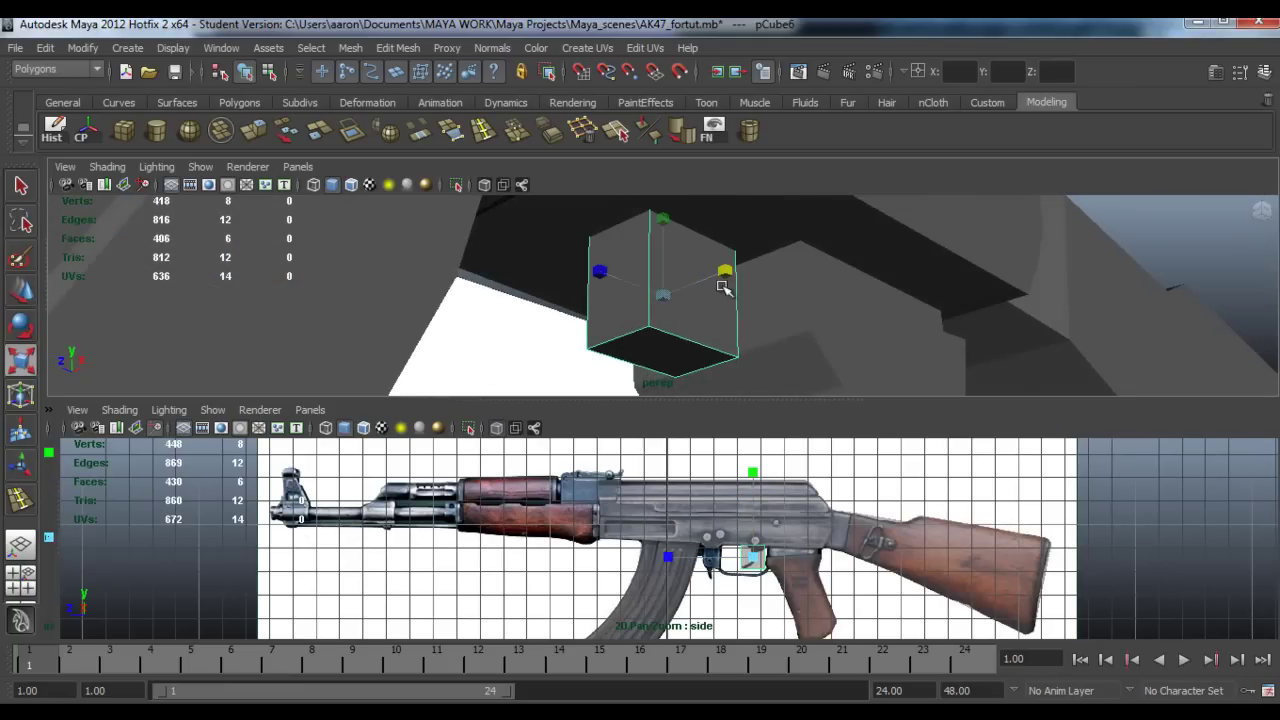
pyautogui.hotkey('ctrl', 'a')
pyautogui.hotkey('ctrl', 'a')
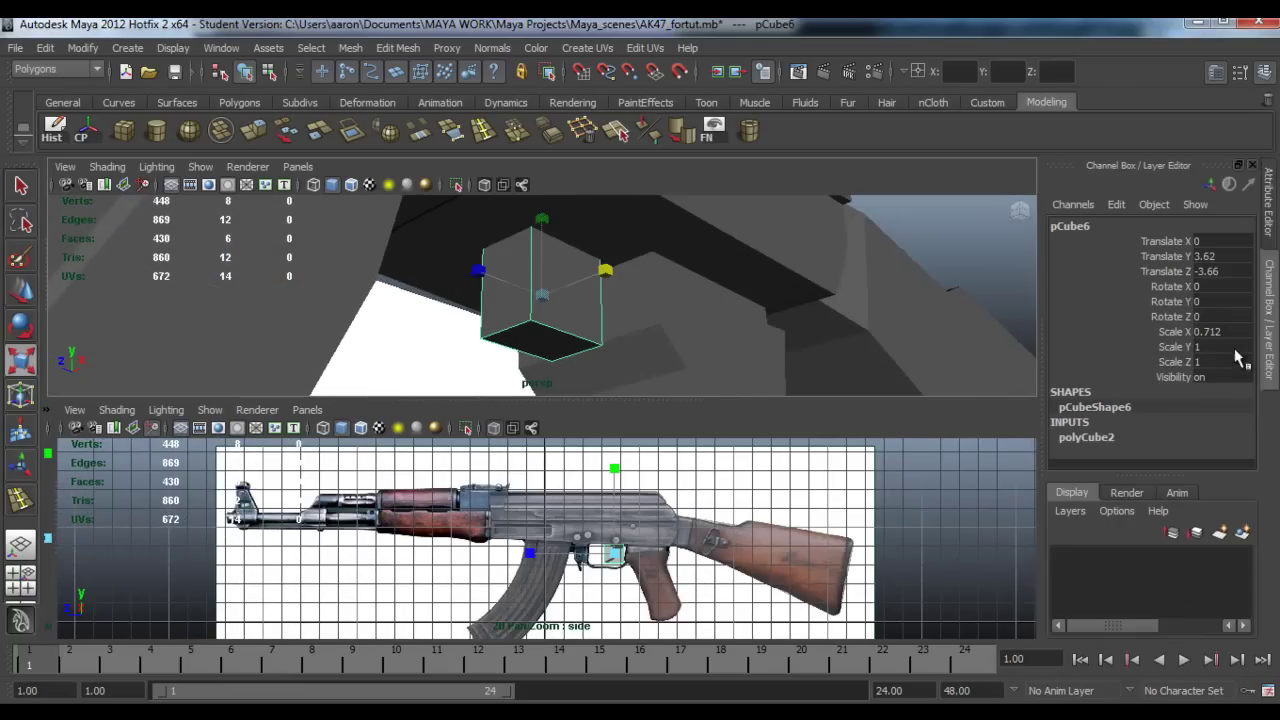
pyautogui.write('0.6')
pyautogui.press('Return')
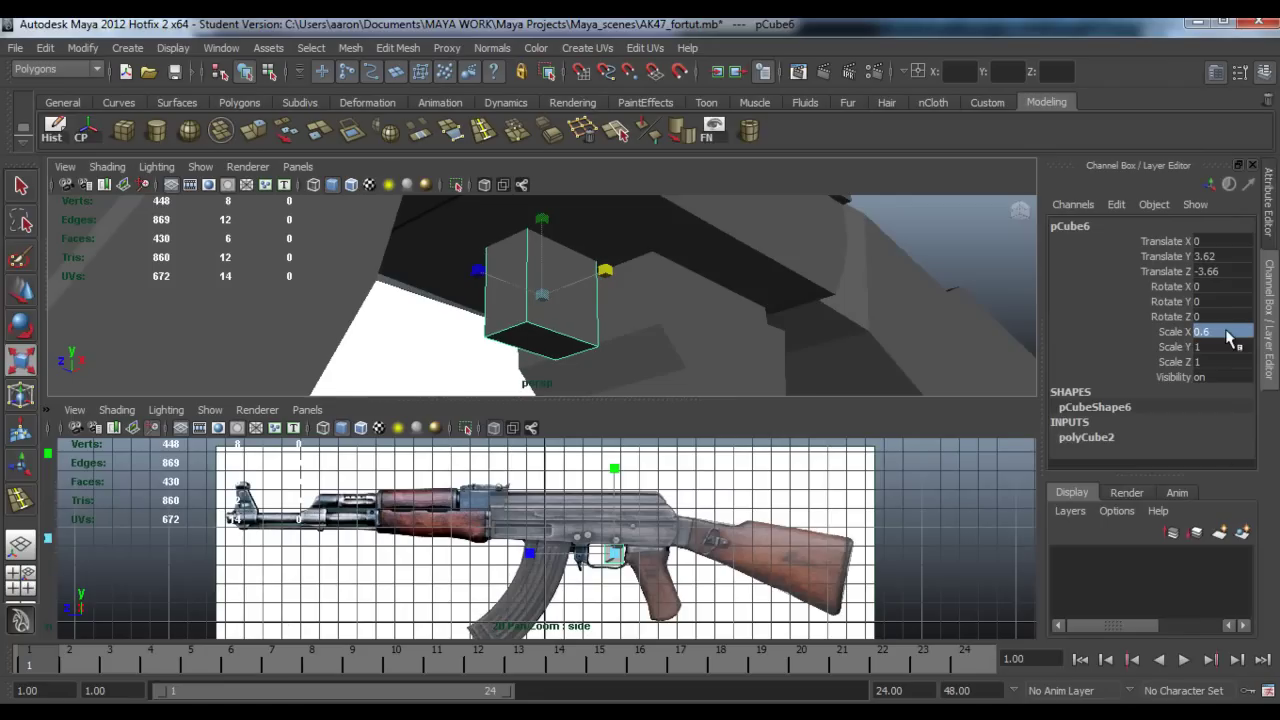
# Step: Shift the trigger cube's vertices slightly toward the stock so the block lines up above the reference trigger
pyautogui.keyDown('alt'); pyautogui.moveTo(626, 347); pyautogui.dragTo(540, 350); pyautogui.keyUp('alt')
pyautogui.keyDown('alt'); pyautogui.moveTo(400, 240); pyautogui.dragTo(492, 283); pyautogui.keyUp('alt')
pyautogui.scroll(5, 604, 550)
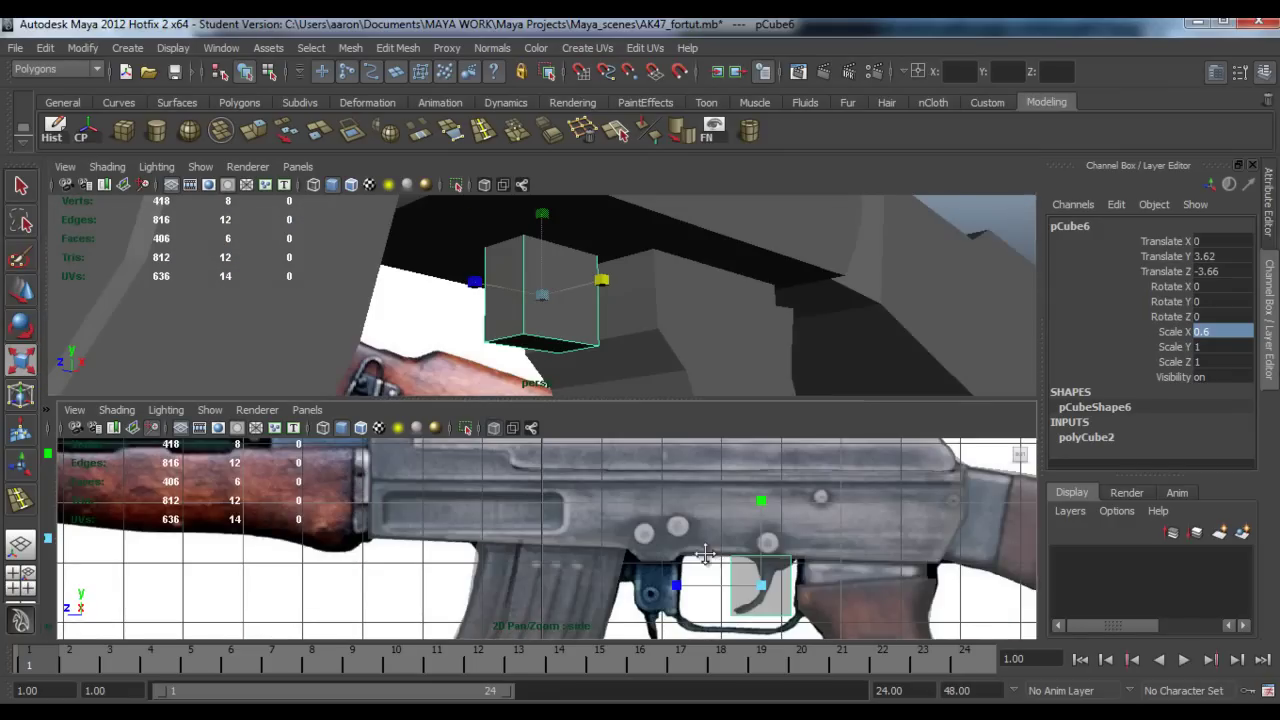
pyautogui.scroll(3, 705, 555)
pyautogui.moveTo(660, 400); pyautogui.dragTo(588, 379, button='right')
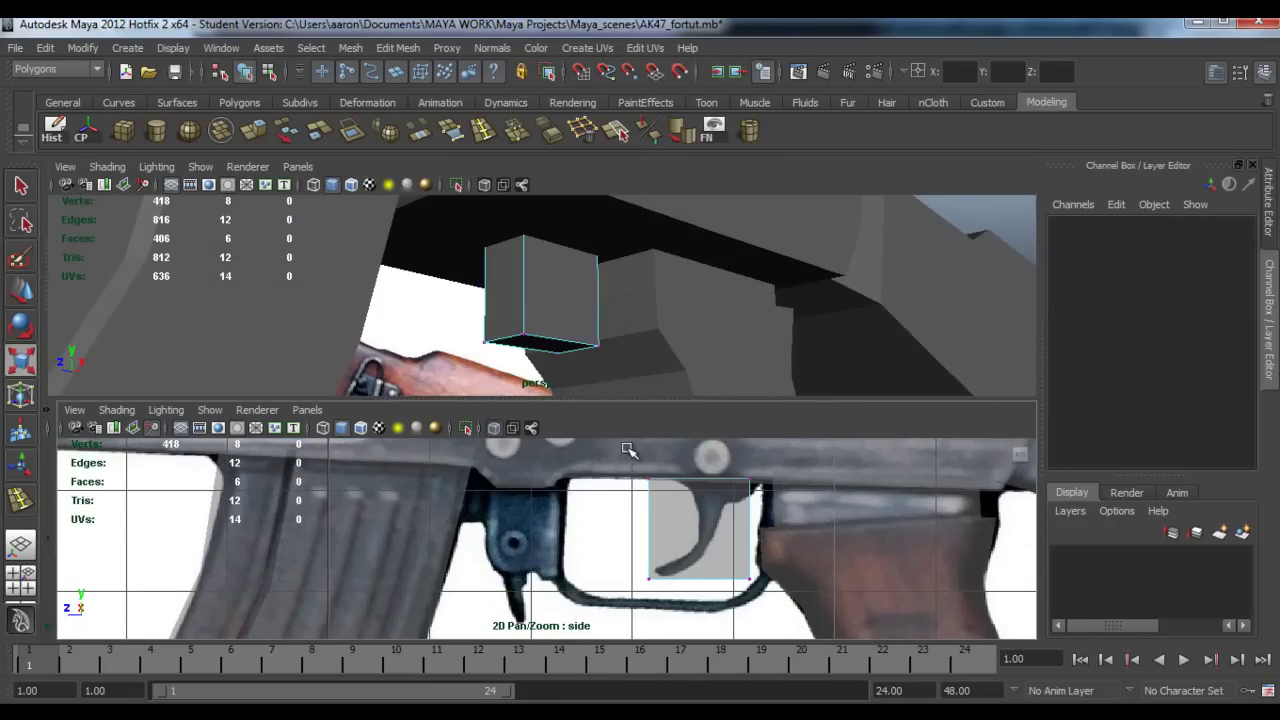
pyautogui.moveTo(766, 515); pyautogui.dragTo(630, 465)
pyautogui.keyDown('alt'); pyautogui.moveTo(698, 440); pyautogui.dragTo(654, 471, button='middle'); pyautogui.keyUp('alt')
pyautogui.press('w')
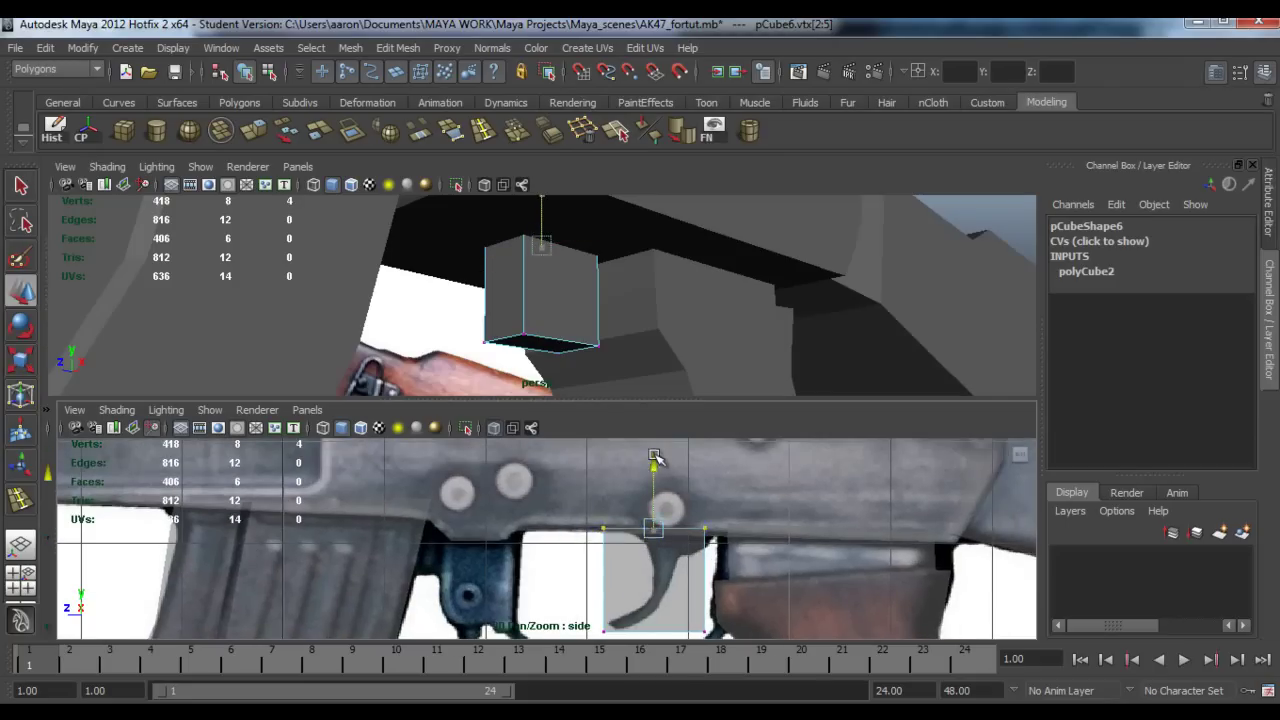
pyautogui.moveTo(565, 497); pyautogui.dragTo(712, 638)
# Step: Flatten the trigger cube into a thin block at the receiver's lower edge by adjusting its bottom and top vertices
pyautogui.moveTo(588, 572); pyautogui.dragTo(636, 645)
pyautogui.moveTo(668, 573); pyautogui.dragTo(668, 497)
pyautogui.moveTo(584, 489); pyautogui.dragTo(706, 527)
pyautogui.moveTo(671, 449); pyautogui.dragTo(673, 456)
pyautogui.moveTo(610, 543); pyautogui.dragTo(608, 567)
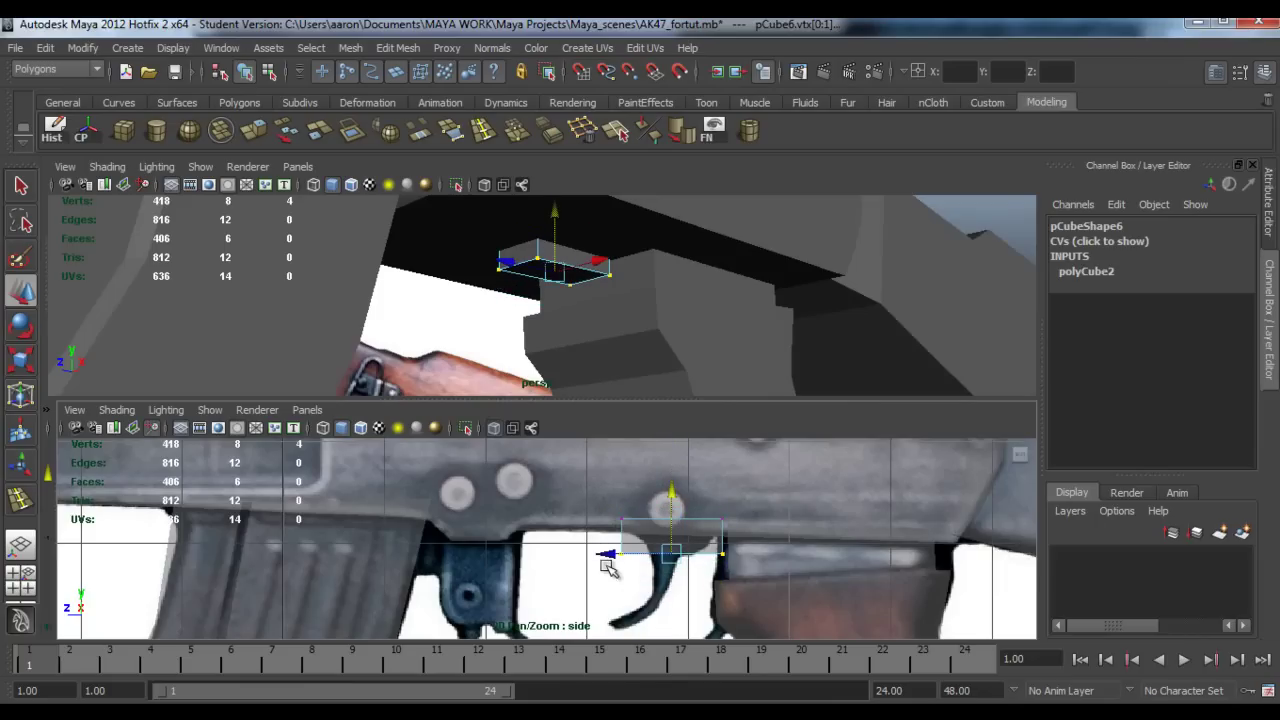
# Step: Taper the trigger block by scaling its bottom vertices inward along Z, and align them with the base of the reference trigger
pyautogui.press('r')
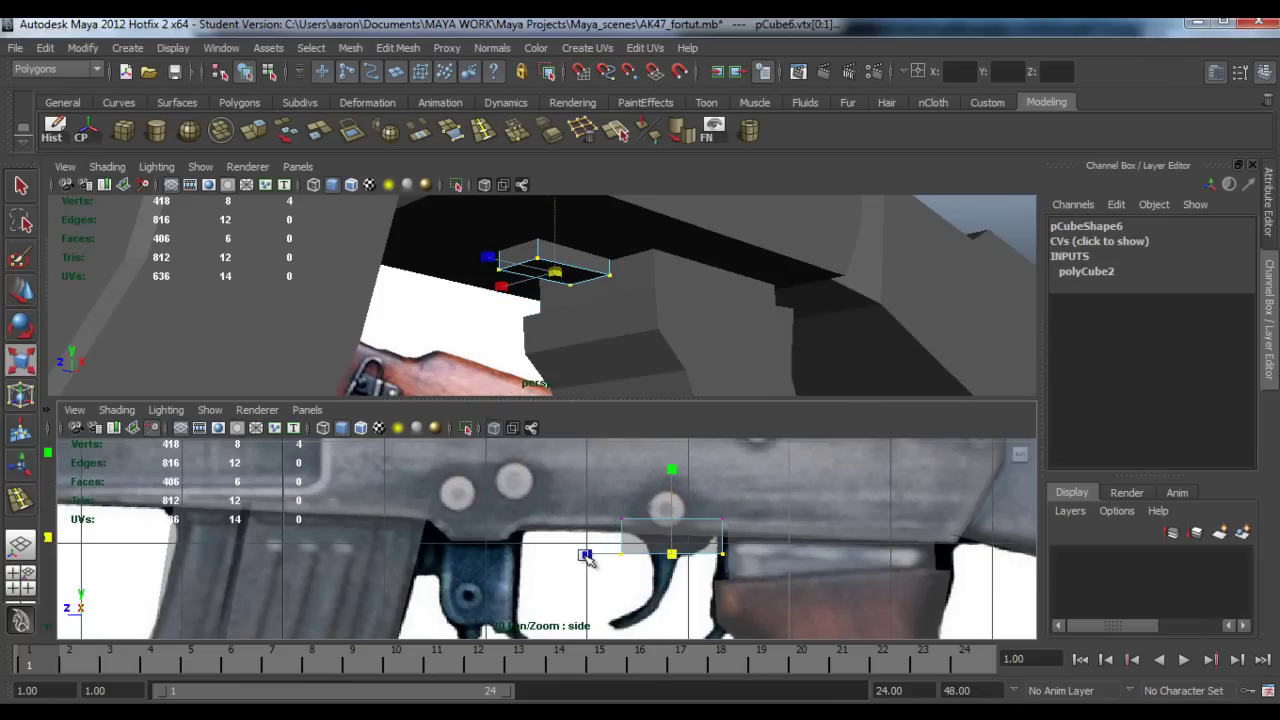
pyautogui.moveTo(590, 556); pyautogui.dragTo(634, 561)
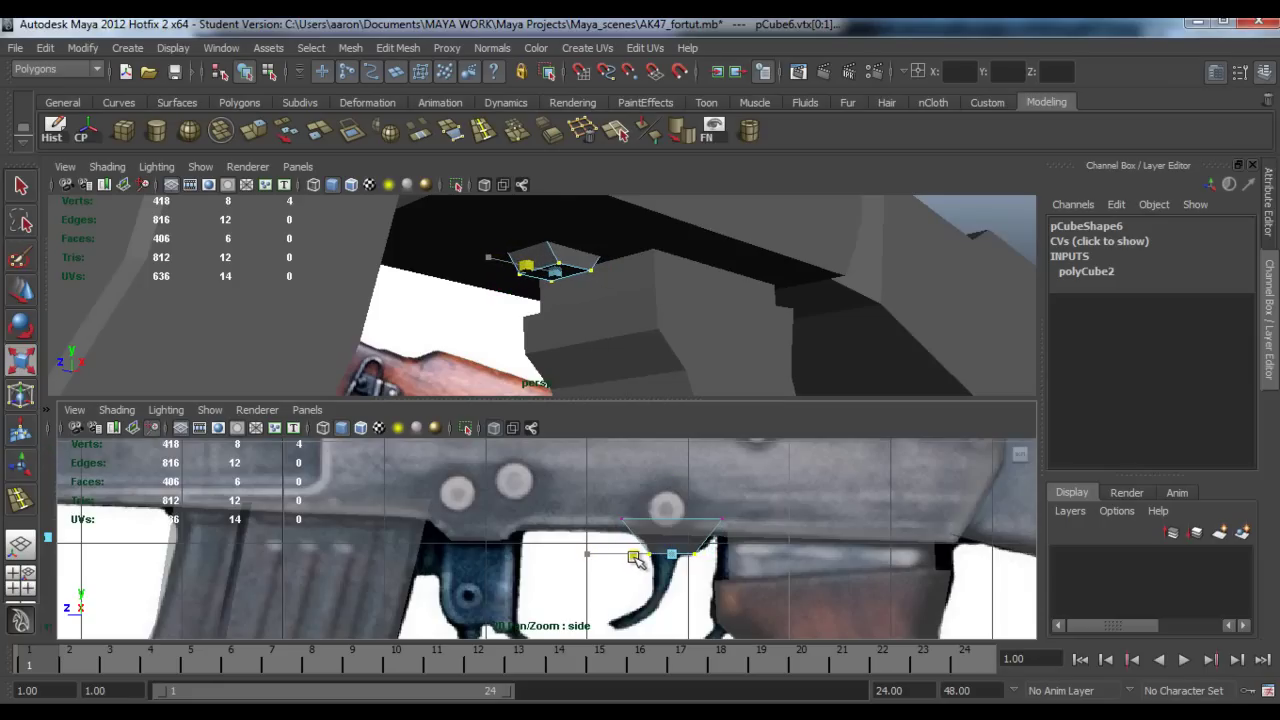
pyautogui.scroll(2, 638, 568)
pyautogui.moveTo(603, 490); pyautogui.dragTo(795, 537)
pyautogui.press('w')
pyautogui.click(703, 452)
pyautogui.moveTo(643, 523); pyautogui.dragTo(685, 562)
# Step: Extrude the trigger block's bottom face a short way down along the shaft of the reference trigger
pyautogui.rightClick(703, 442)
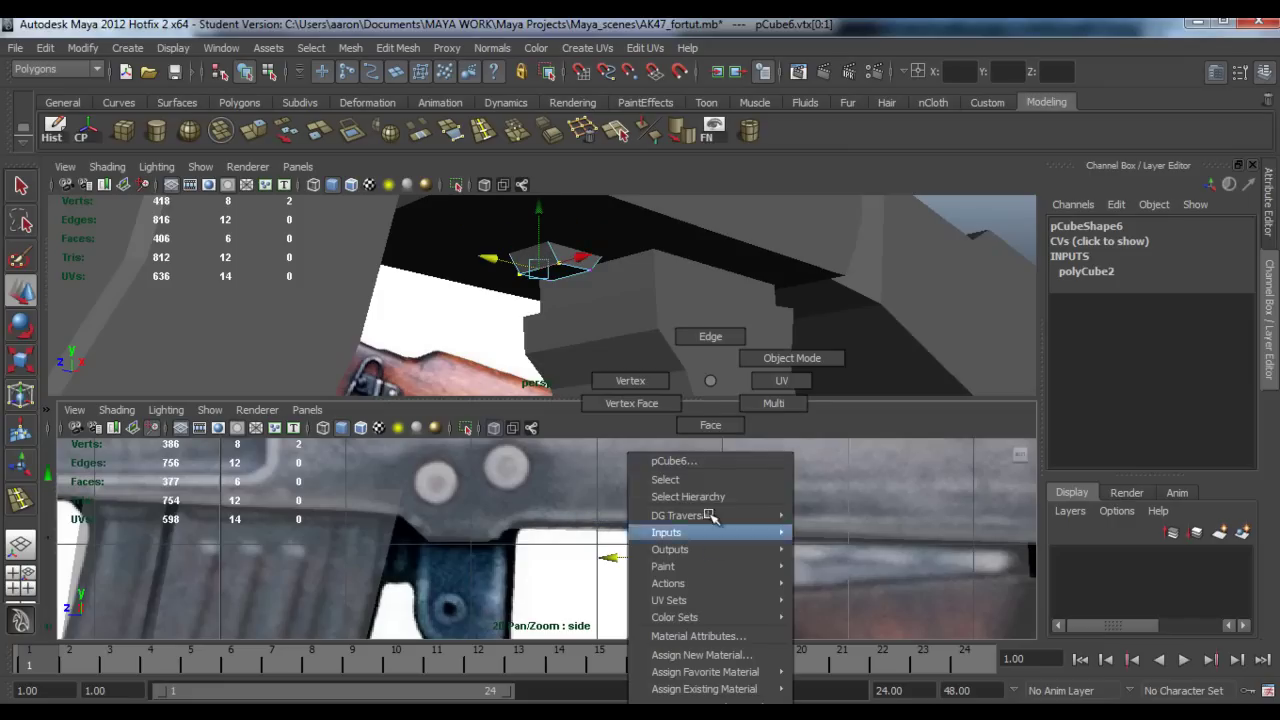
pyautogui.click(699, 556)
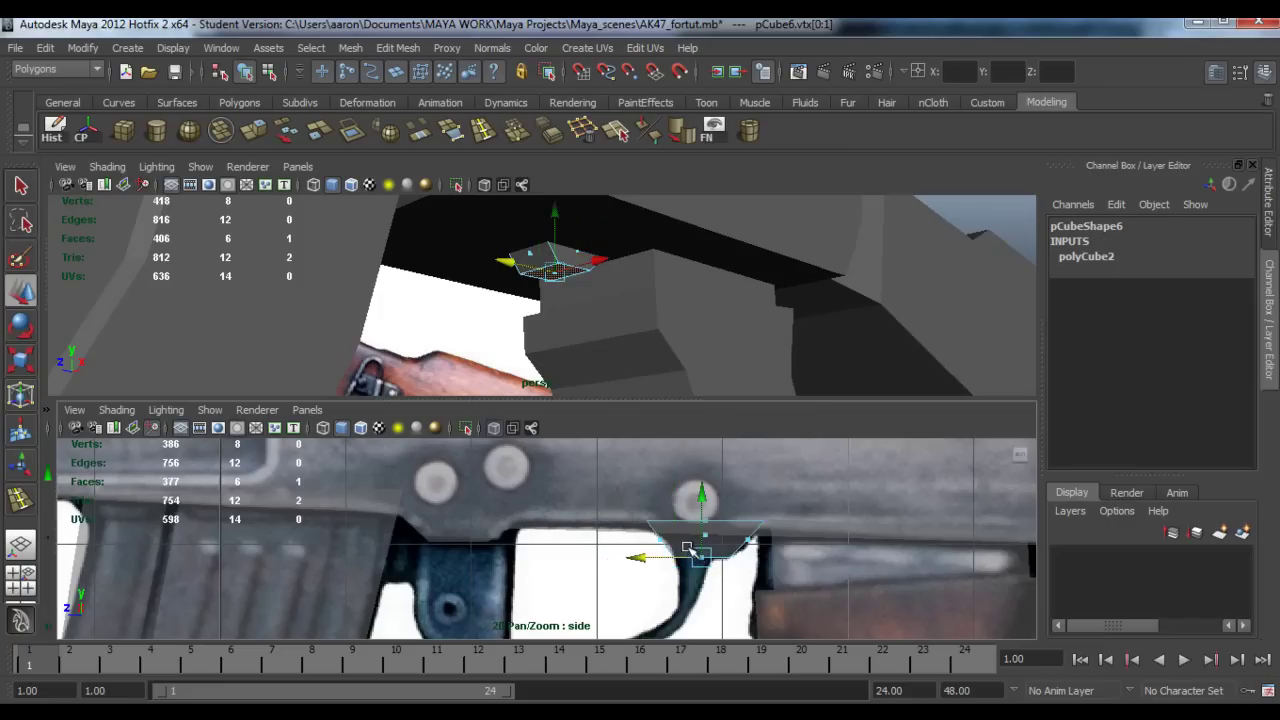
pyautogui.click(286, 131)
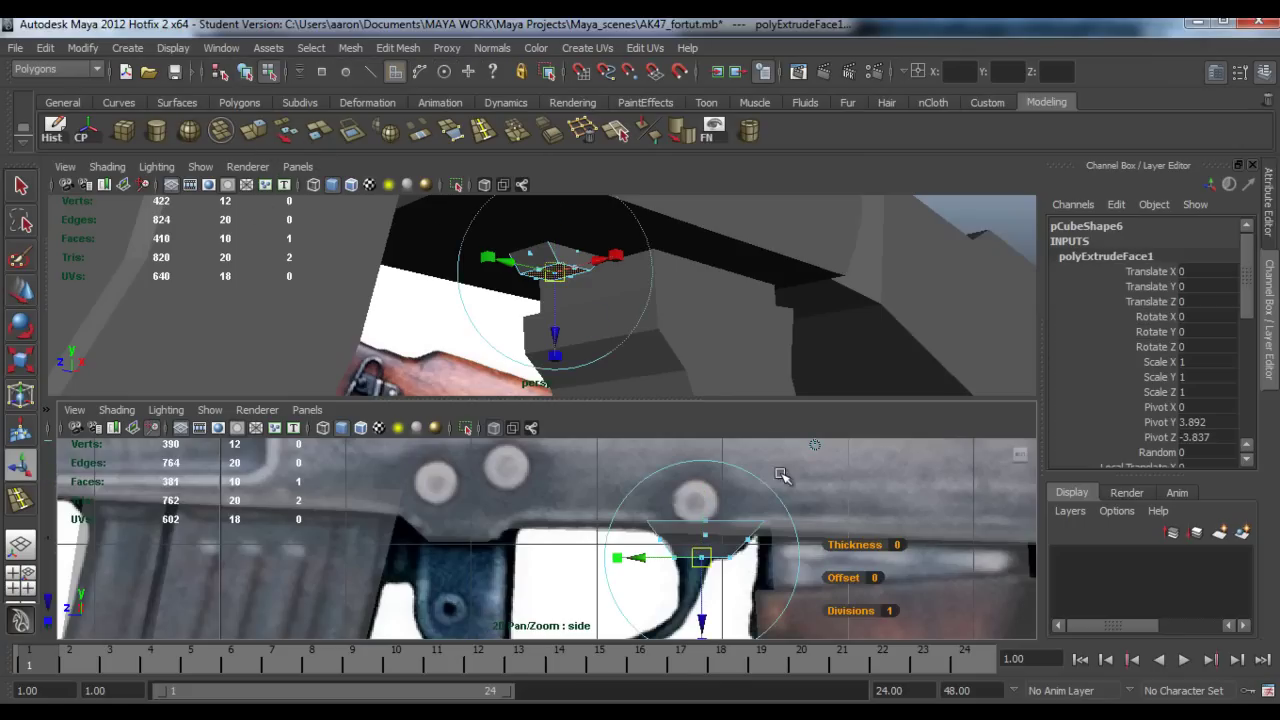
pyautogui.keyDown('alt'); pyautogui.moveTo(719, 586); pyautogui.dragTo(705, 560, button='middle'); pyautogui.keyUp('alt')
pyautogui.moveTo(690, 595); pyautogui.dragTo(690, 625)
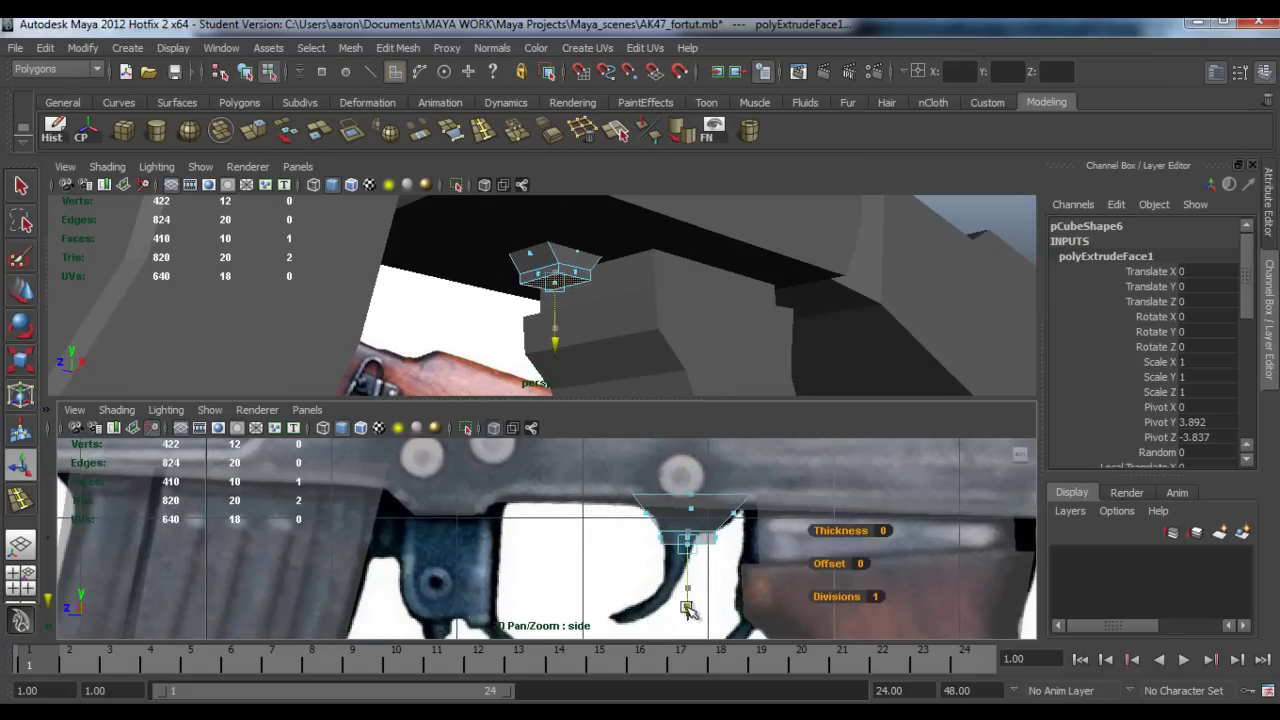
# Step: Move the extruded section's rear vertices inward so the rear edge follows the narrowing outline of the reference trigger
pyautogui.scroll(2, 660, 600)
pyautogui.press('w')
pyautogui.moveTo(730, 395); pyautogui.dragTo(651, 380, button='right')
pyautogui.moveTo(780, 538); pyautogui.dragTo(660, 568)
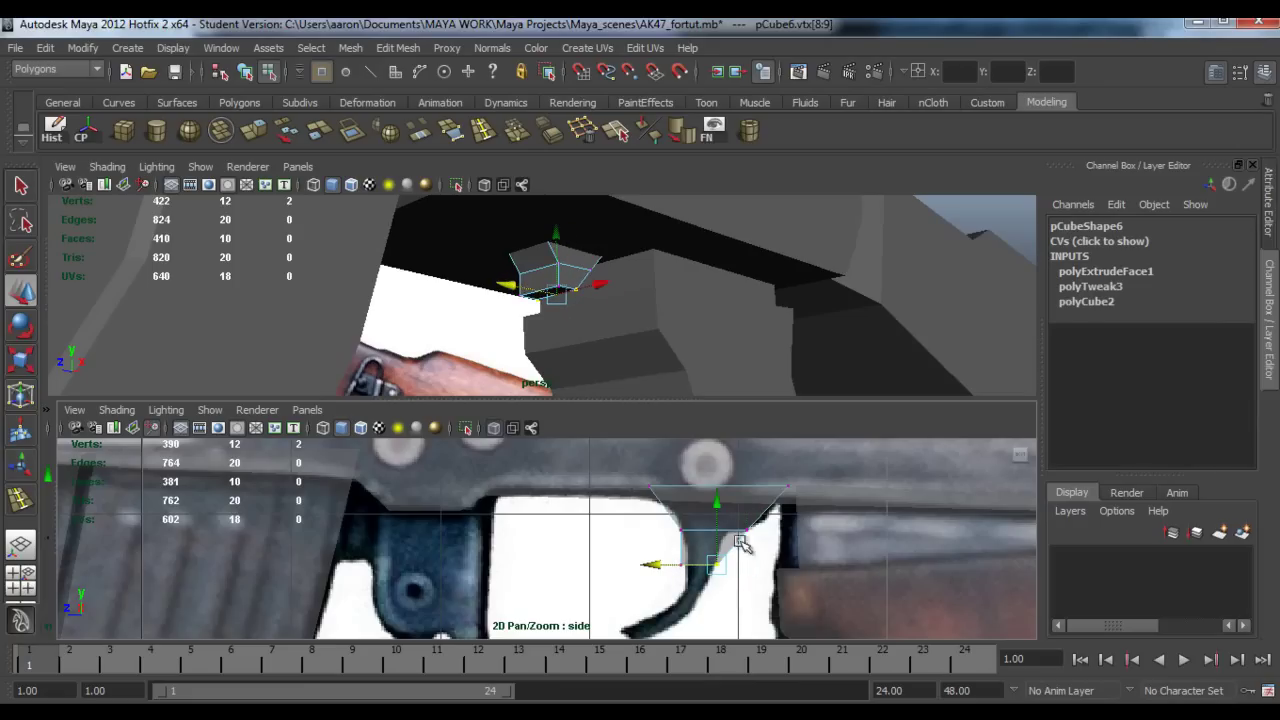
pyautogui.moveTo(745, 528); pyautogui.dragTo(700, 540)
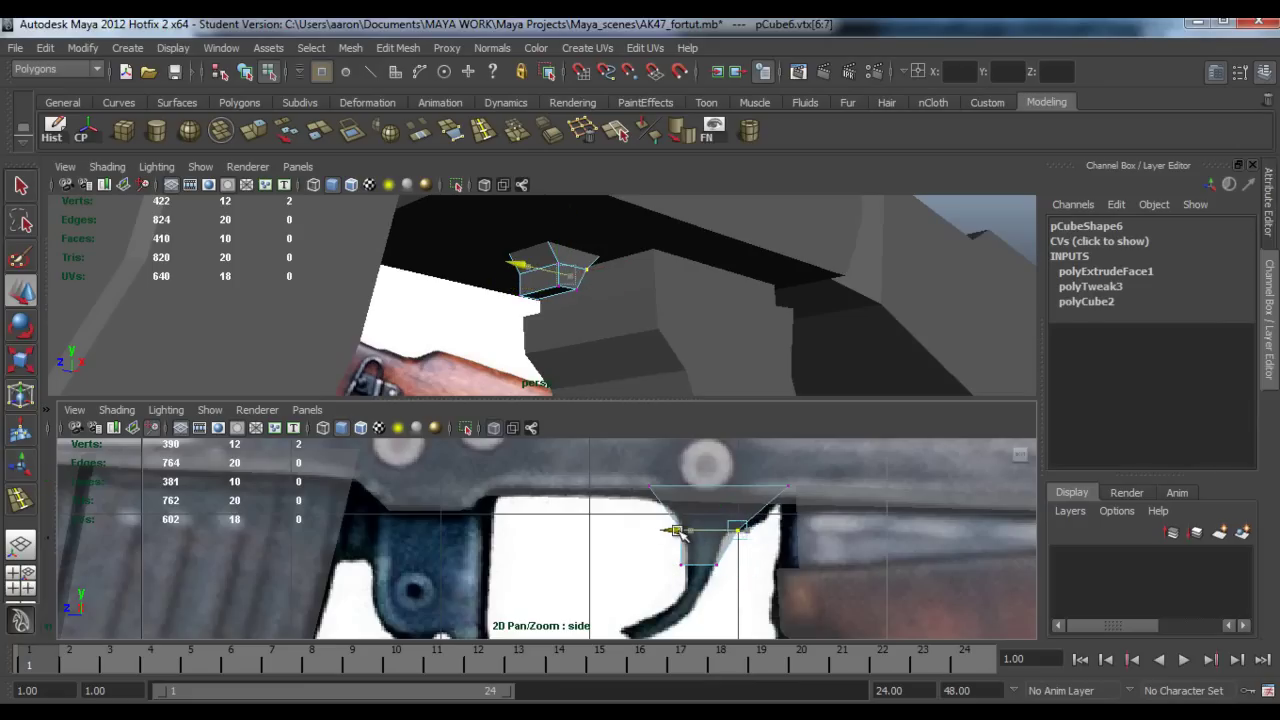
pyautogui.click(668, 532)
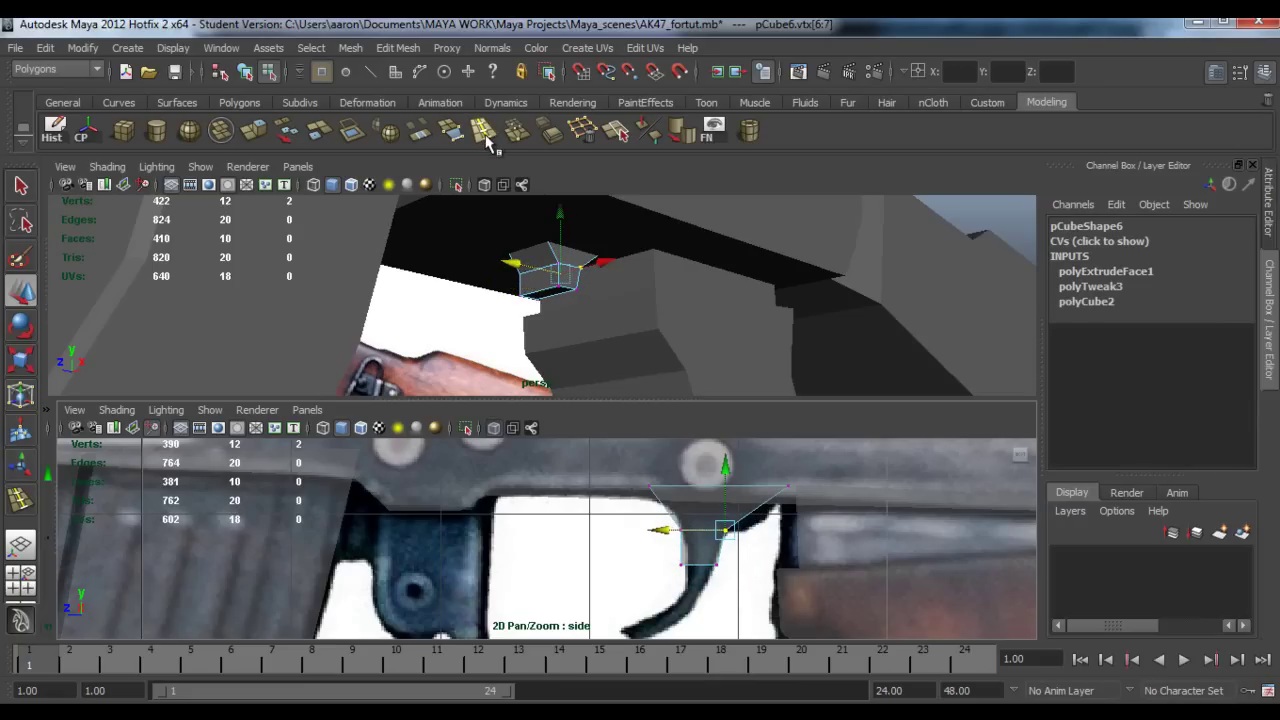
# Step: Insert an edge loop just above the extruded section and adjust its rear vertices and the lower front vertices to the reference trigger
pyautogui.click(483, 132)
pyautogui.click(740, 527)
pyautogui.moveTo(740, 527)
pyautogui.mouseDown(button='right')
pyautogui.moveTo(737, 500)
pyautogui.moveTo(737, 520)
pyautogui.mouseUp(button='right')
pyautogui.press('w')
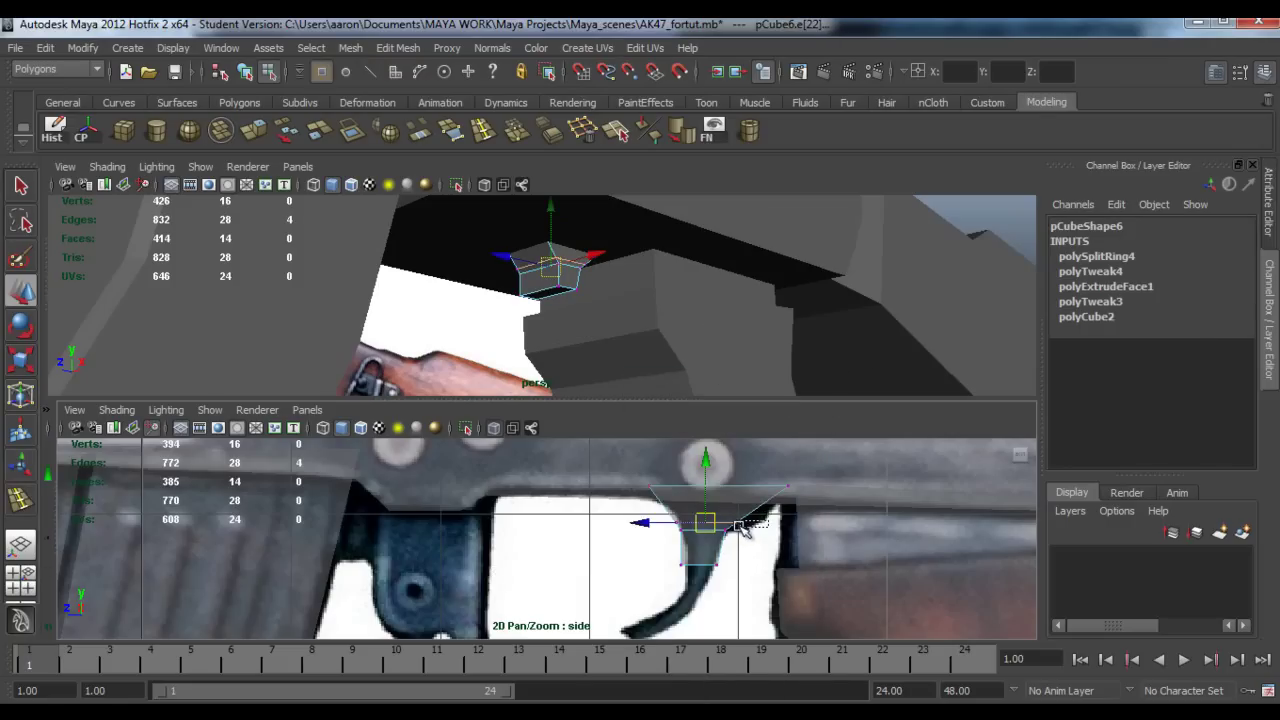
pyautogui.press('F9')
pyautogui.moveTo(720, 510); pyautogui.dragTo(740, 535)
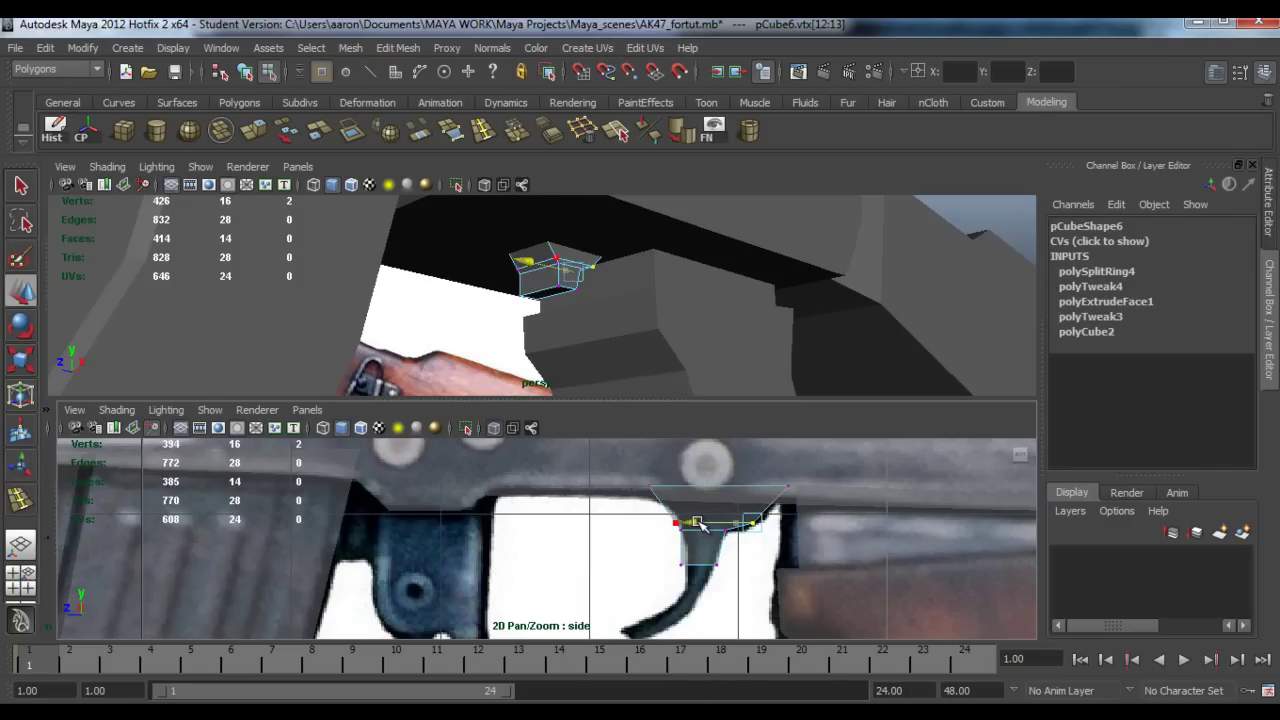
pyautogui.moveTo(686, 521); pyautogui.dragTo(695, 582)
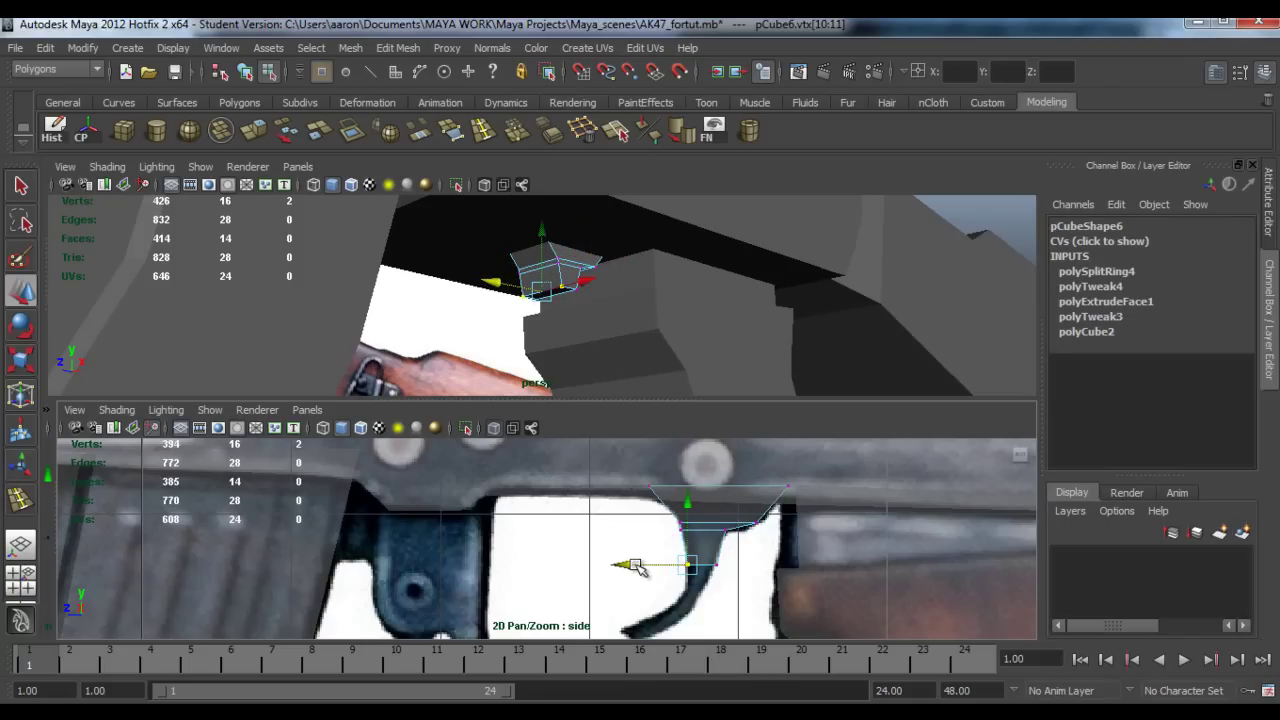
pyautogui.moveTo(710, 540); pyautogui.dragTo(718, 590, button='right')
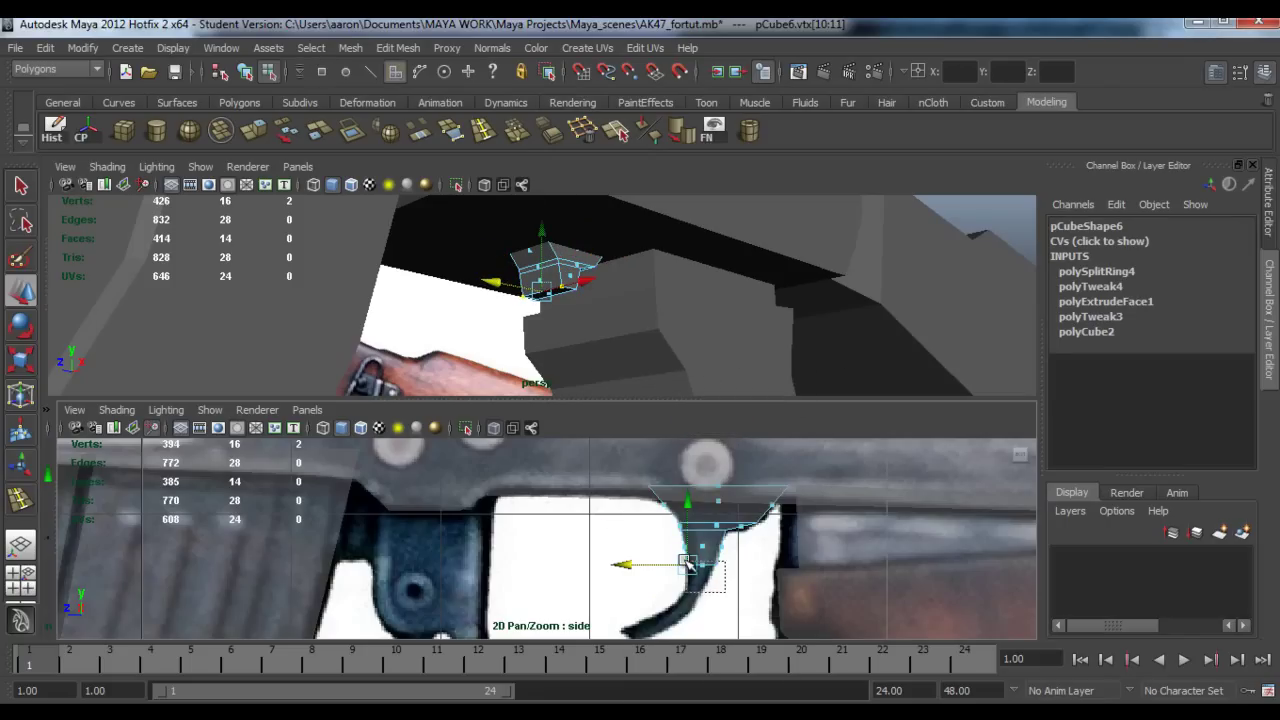
pyautogui.click(687, 563)
pyautogui.press('y')
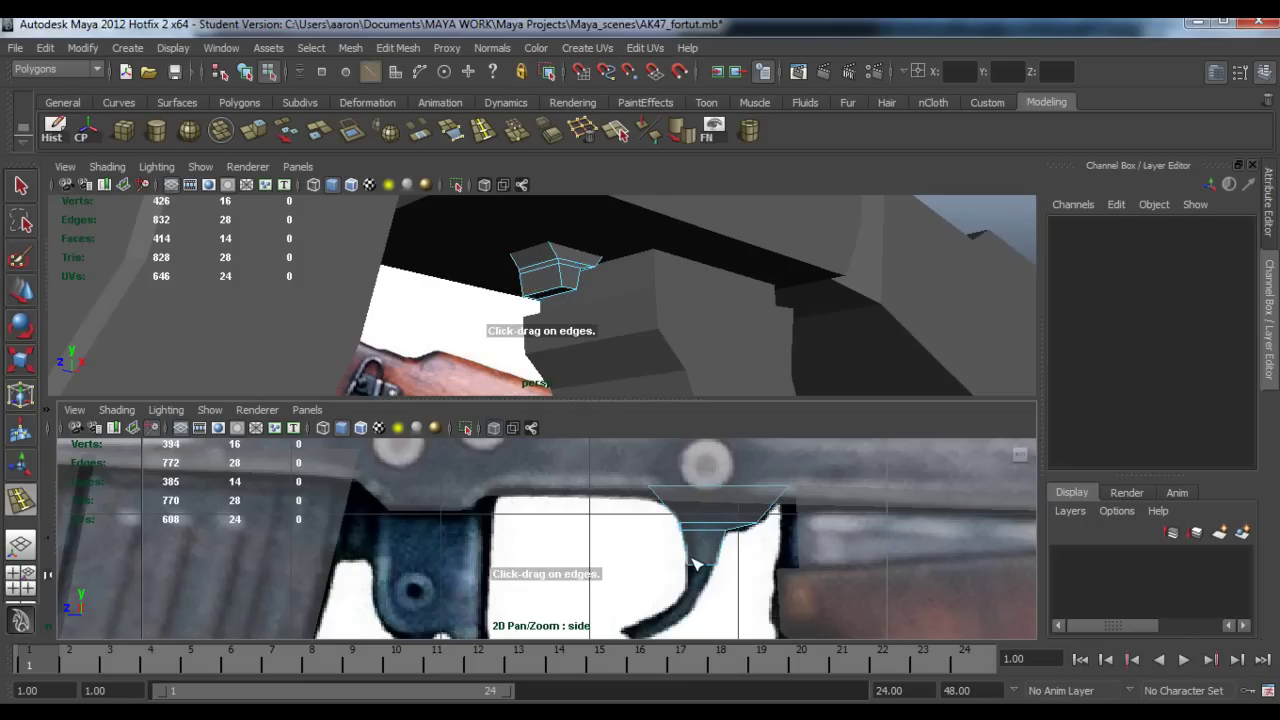
pyautogui.moveTo(706, 556); pyautogui.dragTo(779, 358, button='right')
pyautogui.press('w')
# Step: Extrude the trigger's bottom face further down the reference shaft and rotate it toward the start of the curve
pyautogui.moveTo(729, 587); pyautogui.dragTo(732, 560, button='right')
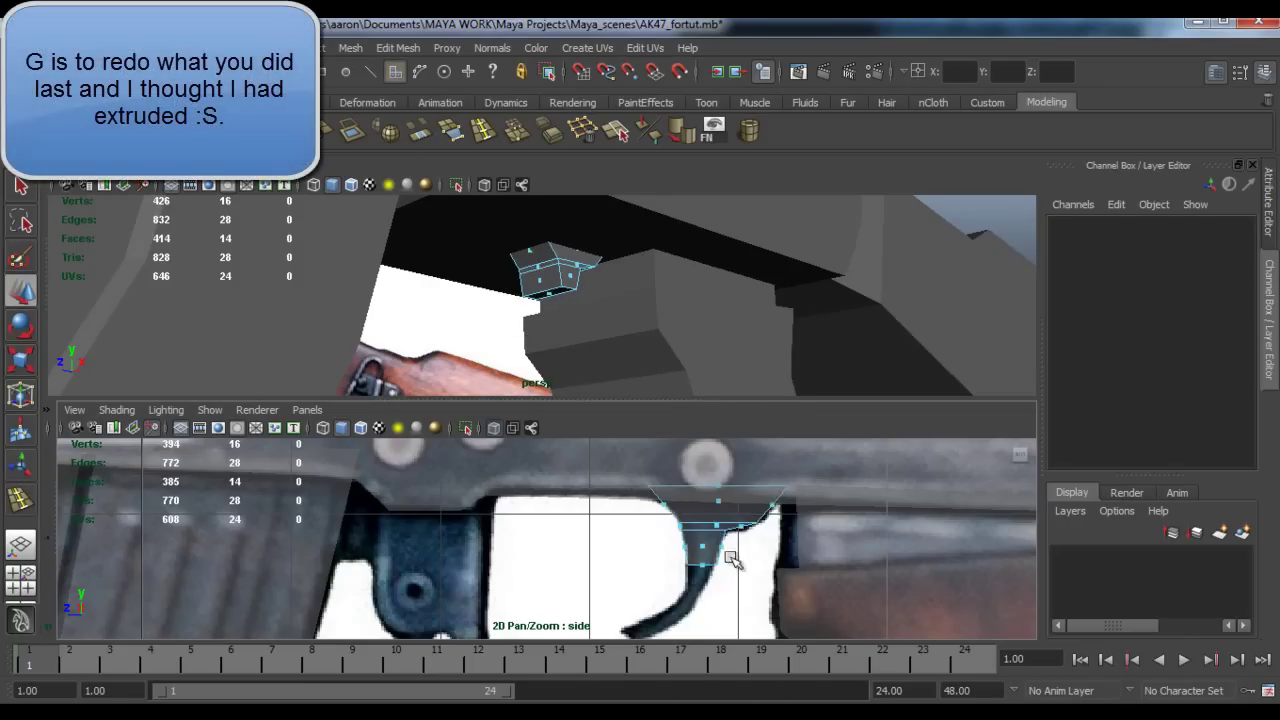
pyautogui.moveTo(676, 562); pyautogui.dragTo(675, 561)
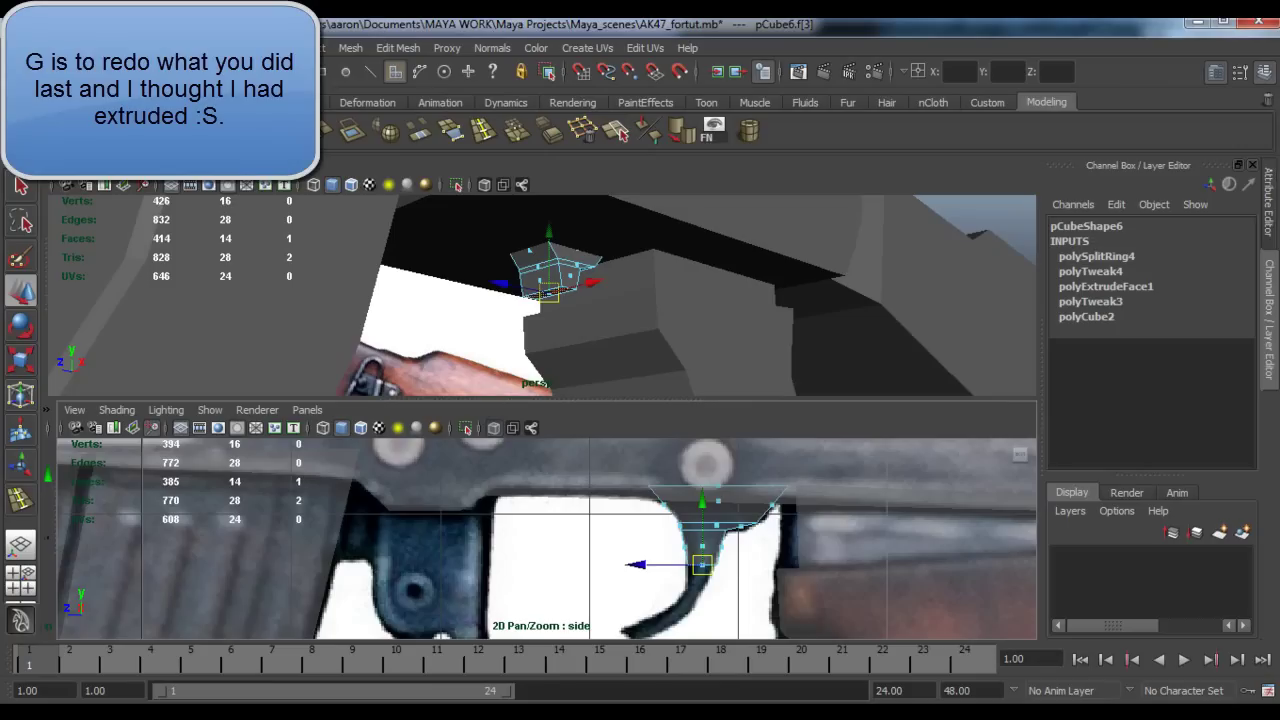
pyautogui.hotkey('ctrl', 'e')
pyautogui.keyDown('alt'); pyautogui.moveTo(718, 590); pyautogui.dragTo(745, 553, button='middle'); pyautogui.keyUp('alt')
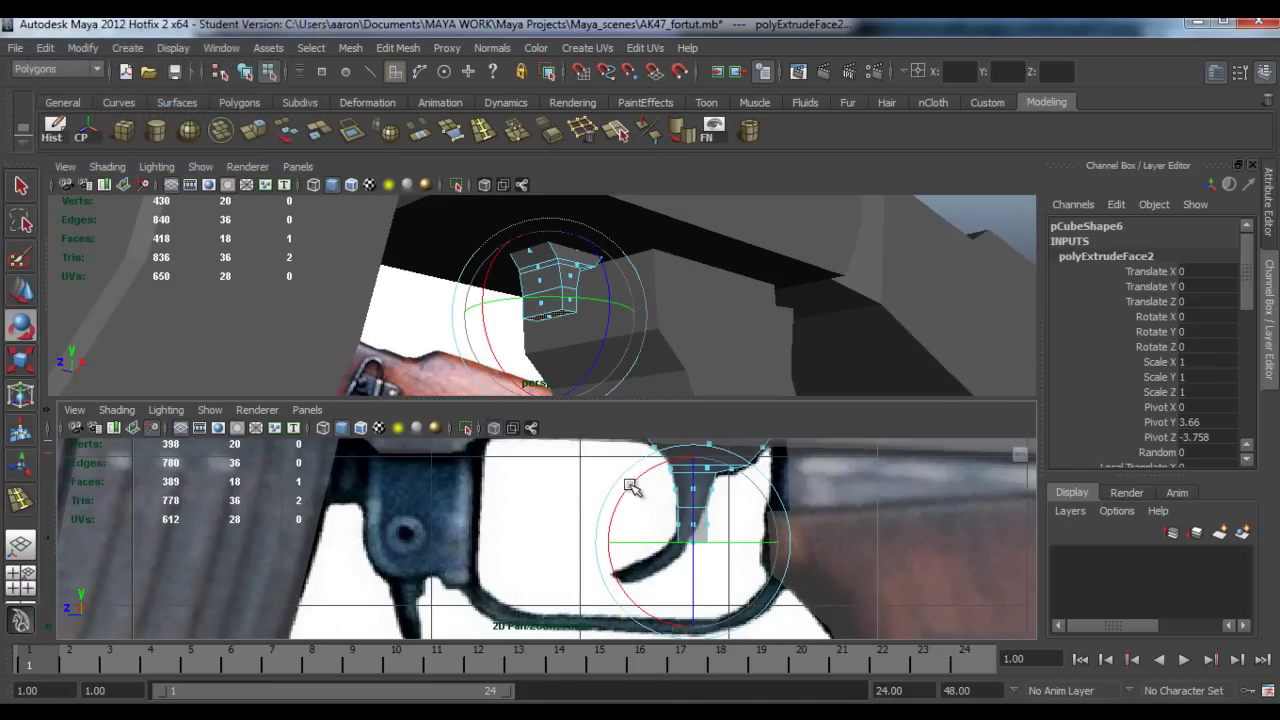
pyautogui.press('r')
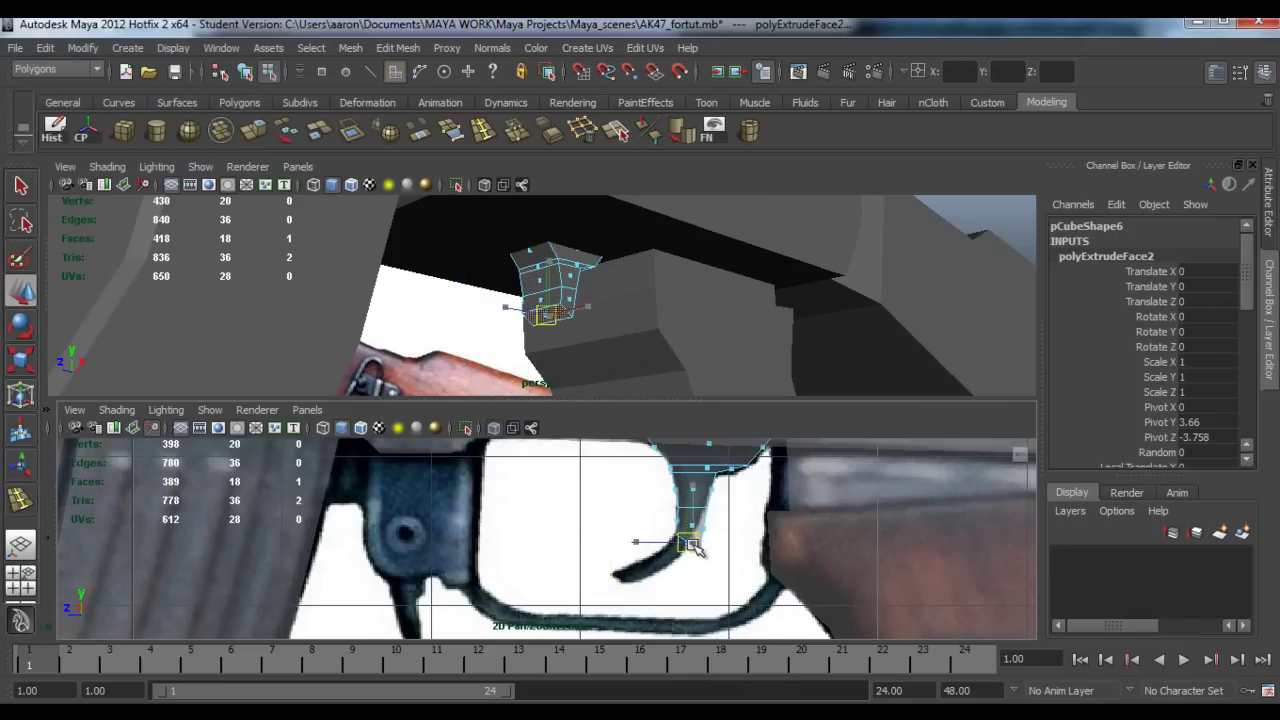
# Step: Reposition the new end of the trigger and its rear vertices to match the bend in the reference
pyautogui.press('w')
pyautogui.moveTo(680, 385); pyautogui.dragTo(610, 378, button='right')
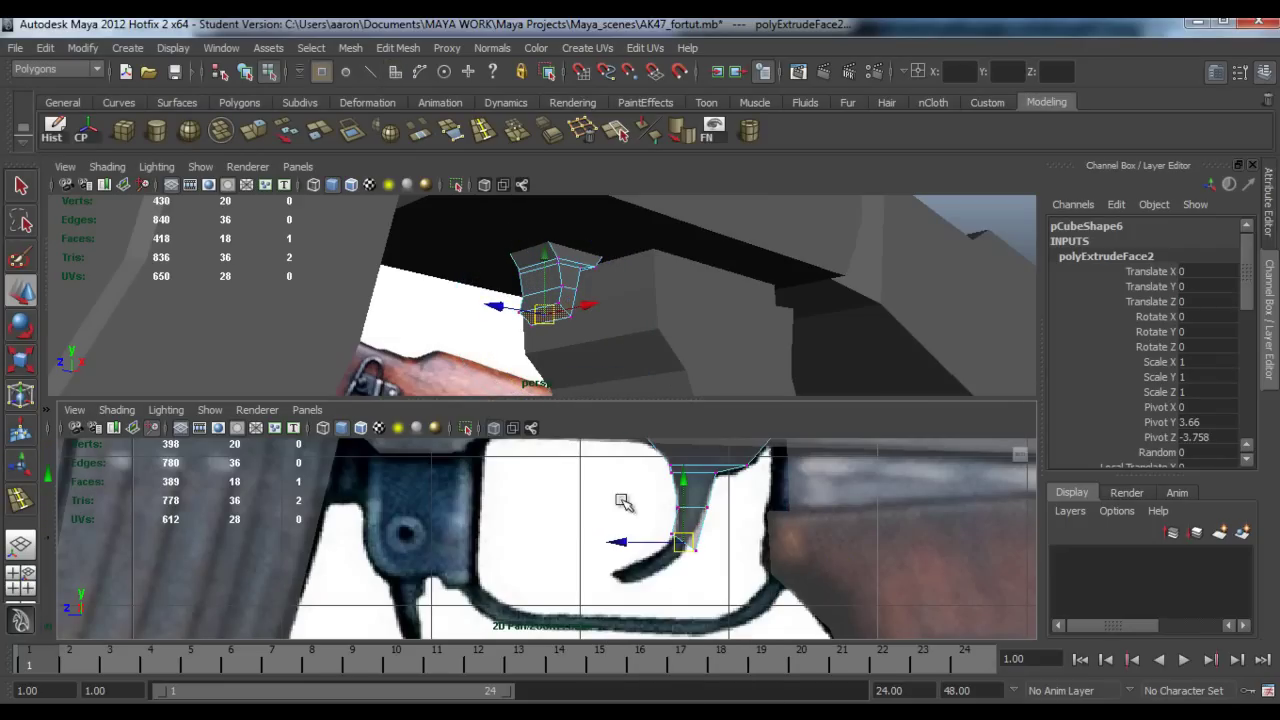
pyautogui.moveTo(676, 541); pyautogui.dragTo(690, 557)
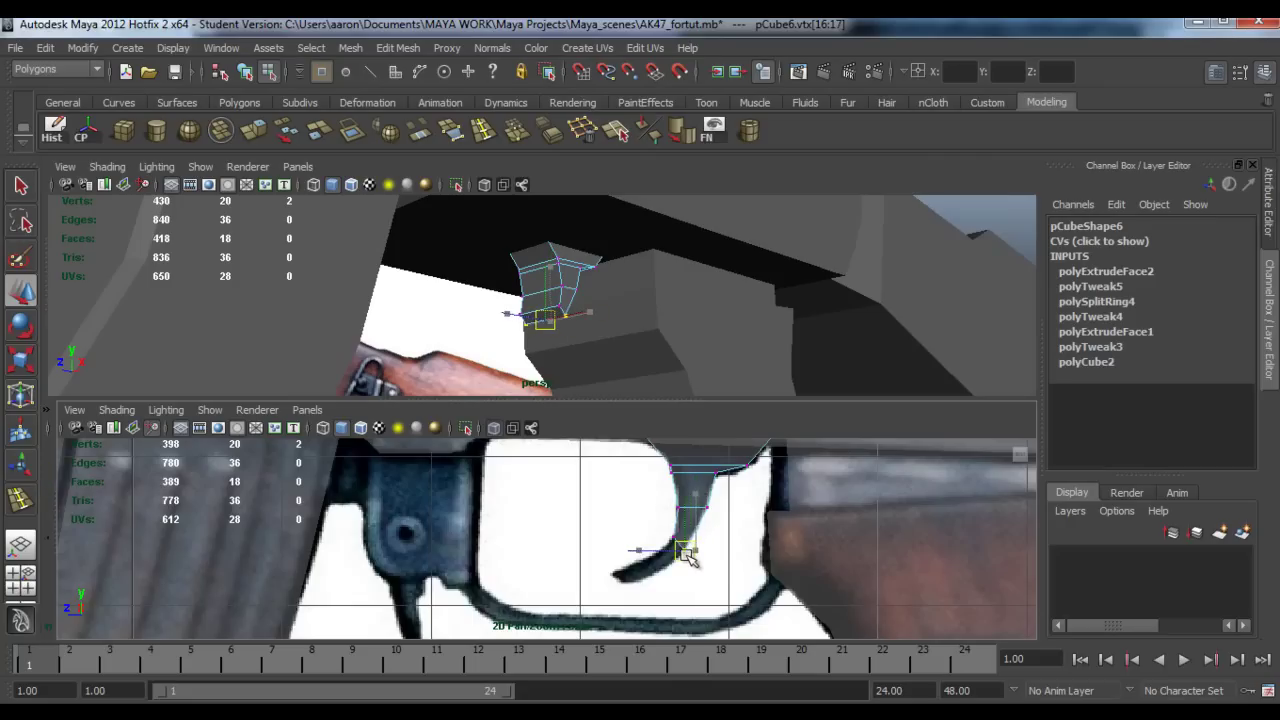
# Step: Extrude the trigger's end face toward the magazine, then rotate and move it to follow the reference curve
pyautogui.moveTo(690, 557); pyautogui.dragTo(687, 567, button='right')
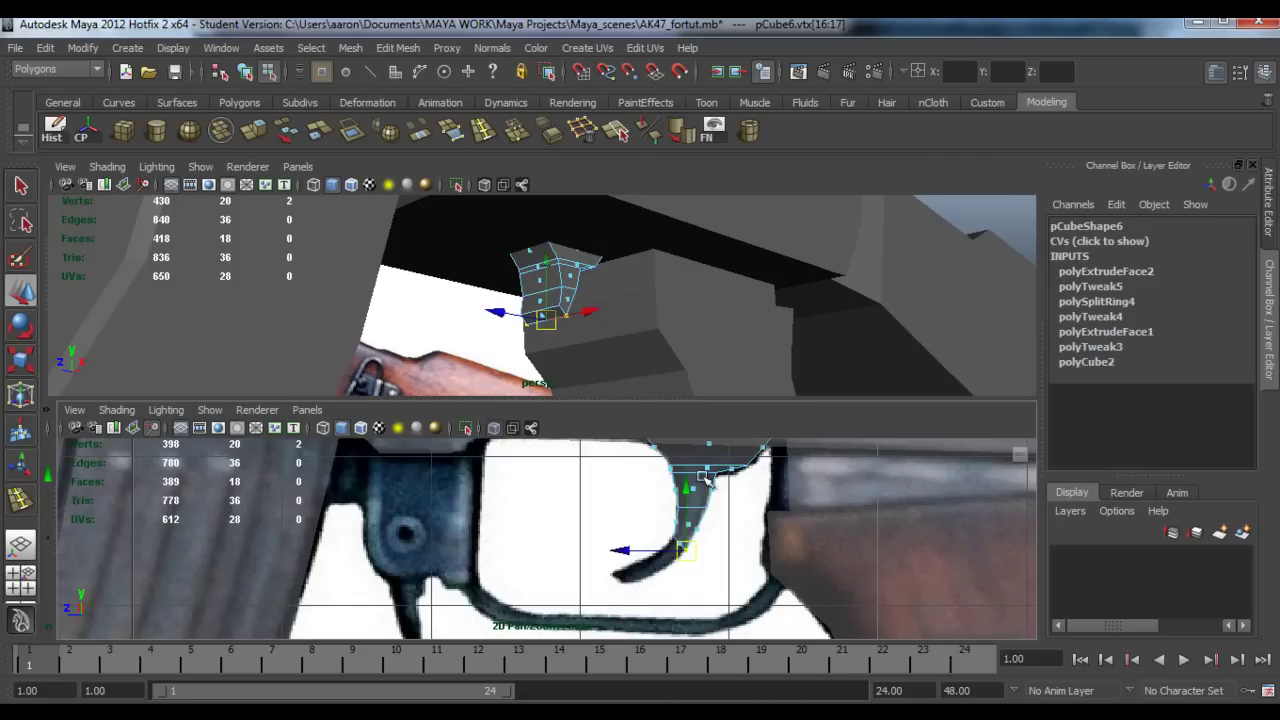
pyautogui.click(660, 539)
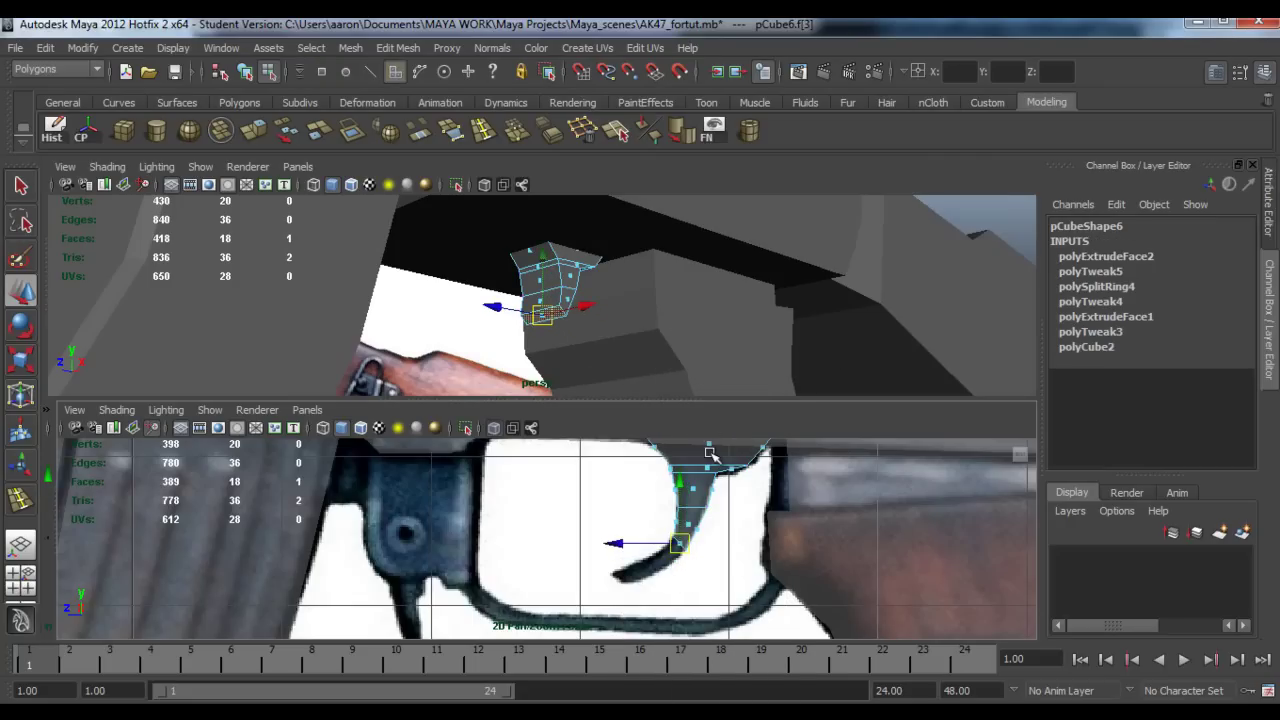
pyautogui.hotkey('ctrl', 'e')
pyautogui.moveTo(634, 586); pyautogui.dragTo(607, 600)
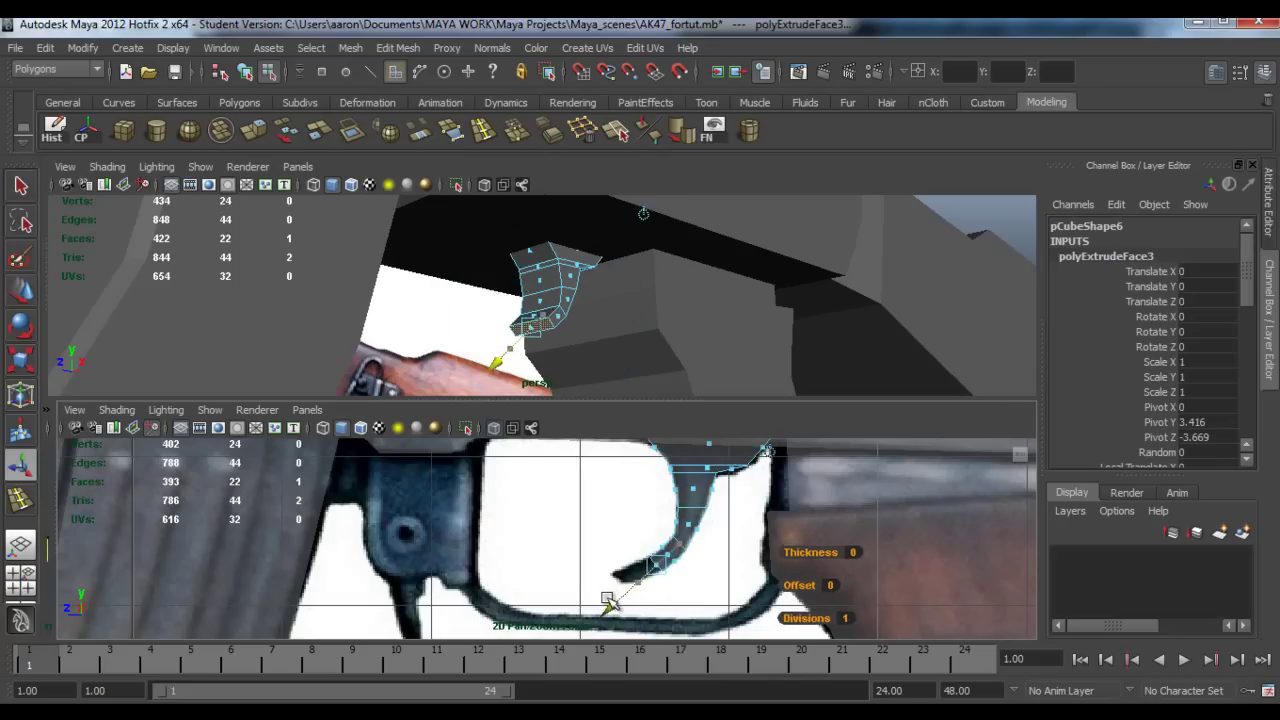
pyautogui.press('e')
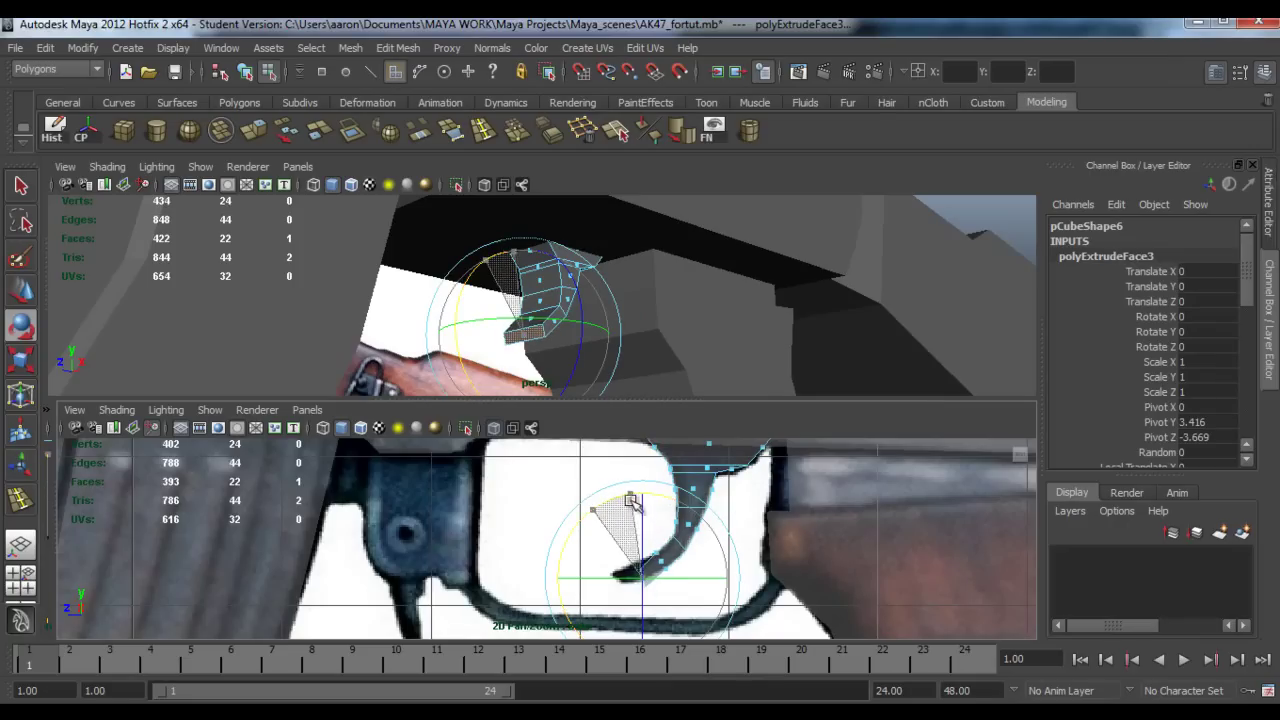
pyautogui.press('w')
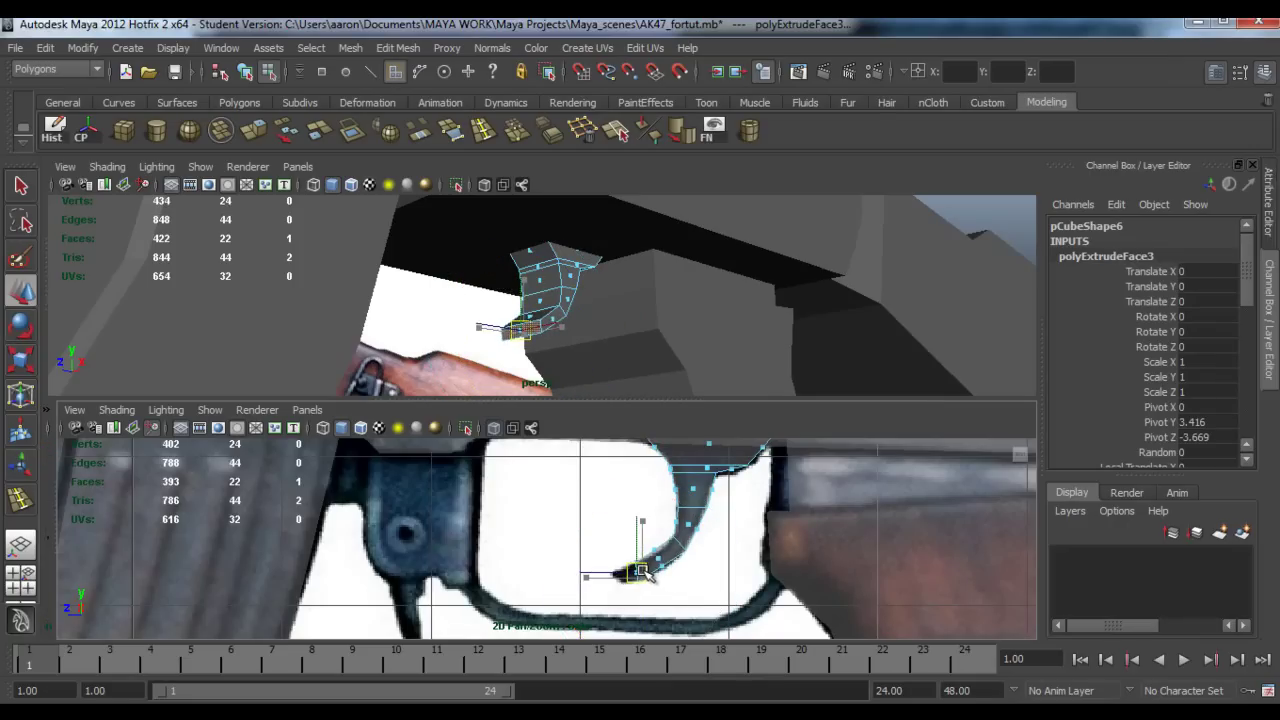
# Step: Extrude the trigger's end face once more to reach the tip of the reference trigger
pyautogui.scroll(2, 657, 572)
pyautogui.keyDown('alt'); pyautogui.moveTo(657, 572); pyautogui.dragTo(643, 552, button='middle'); pyautogui.keyUp('alt')
pyautogui.hotkey('ctrl', 'e')
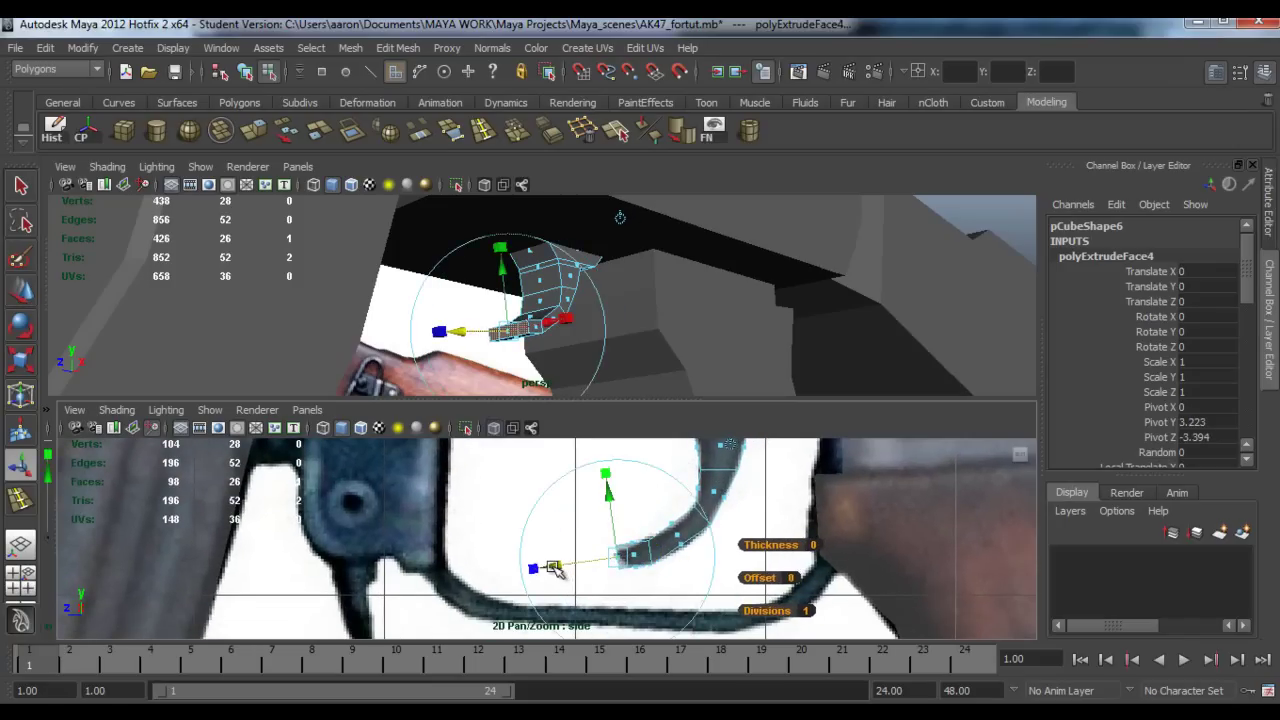
pyautogui.press('w')
# Step: Shape the trigger tip by moving its upper and lower end vertices onto the reference outline, and return to object mode
pyautogui.moveTo(633, 555); pyautogui.dragTo(563, 517, button='right')
pyautogui.moveTo(541, 543); pyautogui.dragTo(637, 604)
pyautogui.click(609, 567)
pyautogui.moveTo(577, 519); pyautogui.dragTo(622, 559)
pyautogui.click(613, 510)
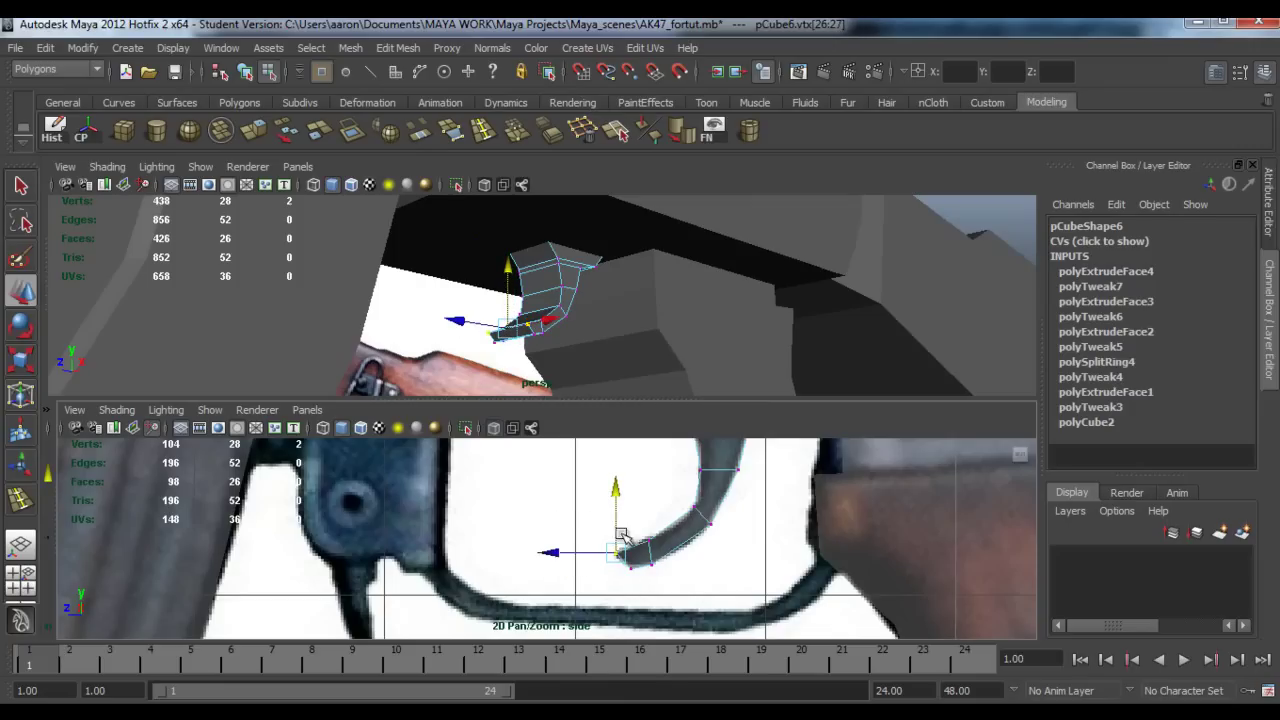
pyautogui.click(628, 566)
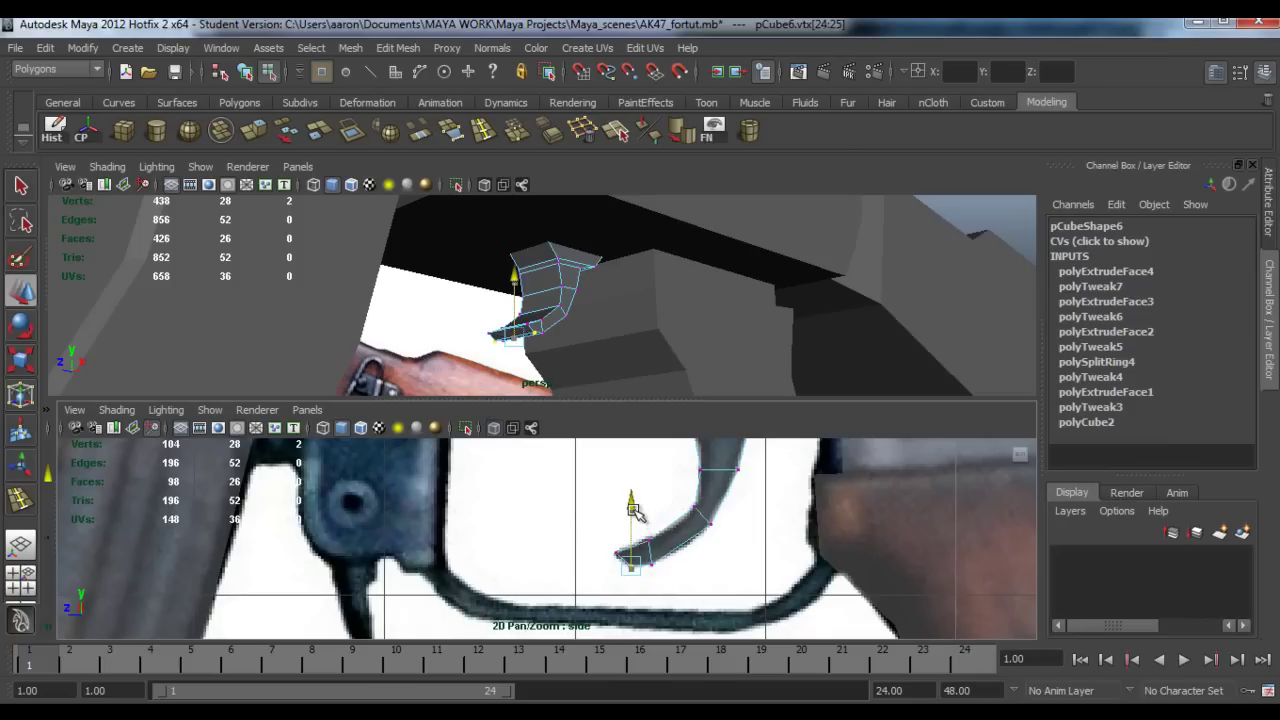
pyautogui.keyDown('alt'); pyautogui.moveTo(600, 294); pyautogui.dragTo(577, 285); pyautogui.keyUp('alt')
pyautogui.moveTo(577, 285); pyautogui.dragTo(610, 255, button='right')
# Step: Insert 2 evenly spaced edge loops lengthwise along the receiver using the Insert Edge Loop Tool's Multiple edge loops option
pyautogui.keyDown('alt'); pyautogui.moveTo(610, 255); pyautogui.dragTo(556, 534); pyautogui.keyUp('alt')
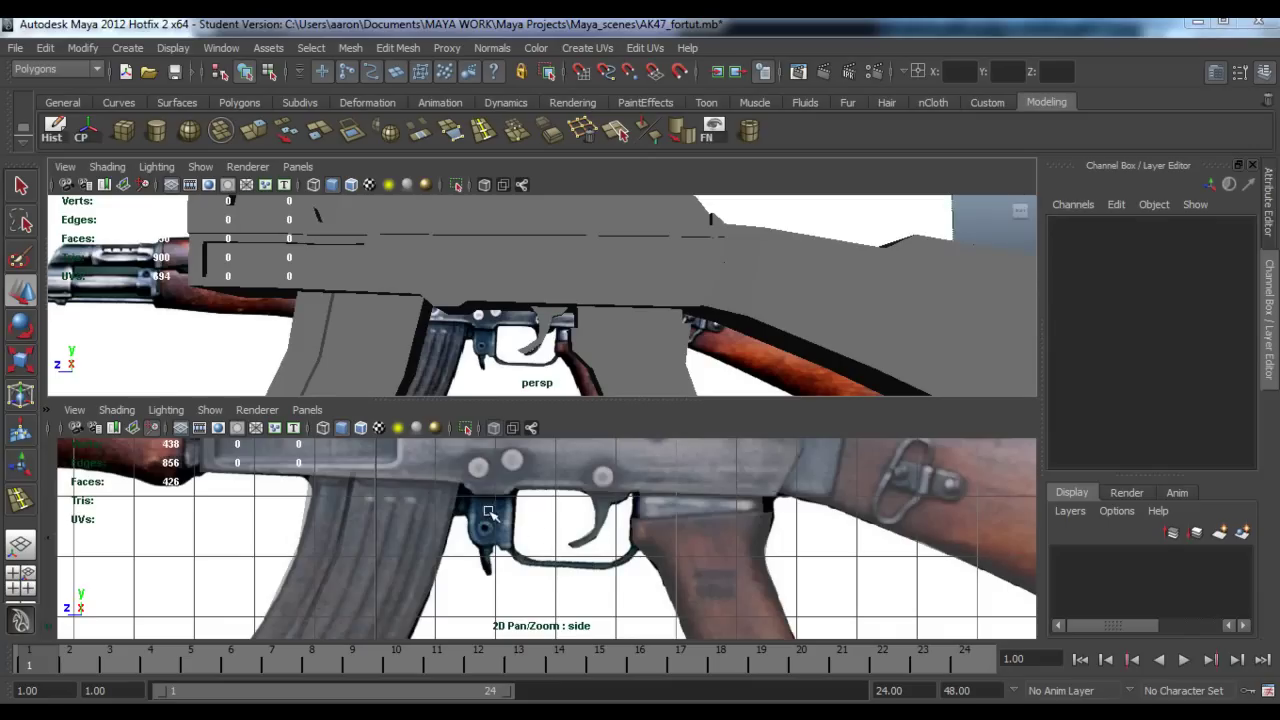
pyautogui.keyDown('alt'); pyautogui.moveTo(548, 345); pyautogui.dragTo(562, 332); pyautogui.keyUp('alt')
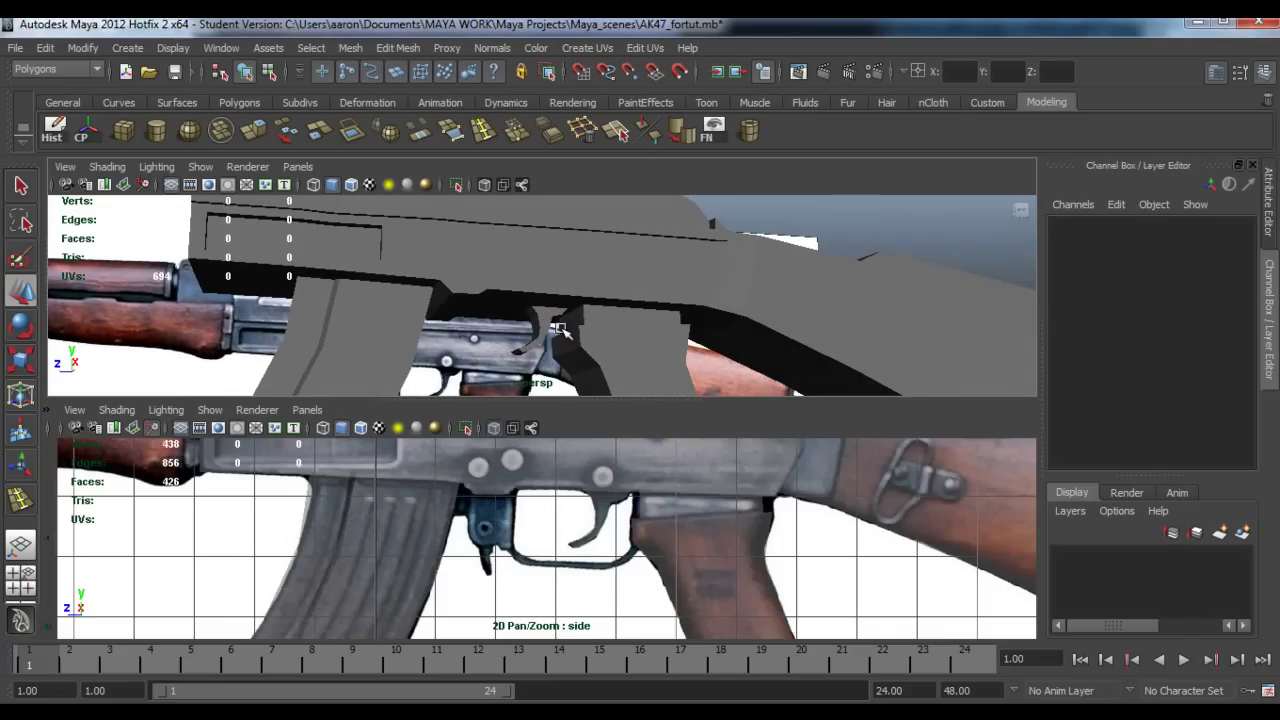
pyautogui.click(480, 259)
pyautogui.keyDown('alt'); pyautogui.moveTo(480, 259); pyautogui.dragTo(577, 312); pyautogui.keyUp('alt')
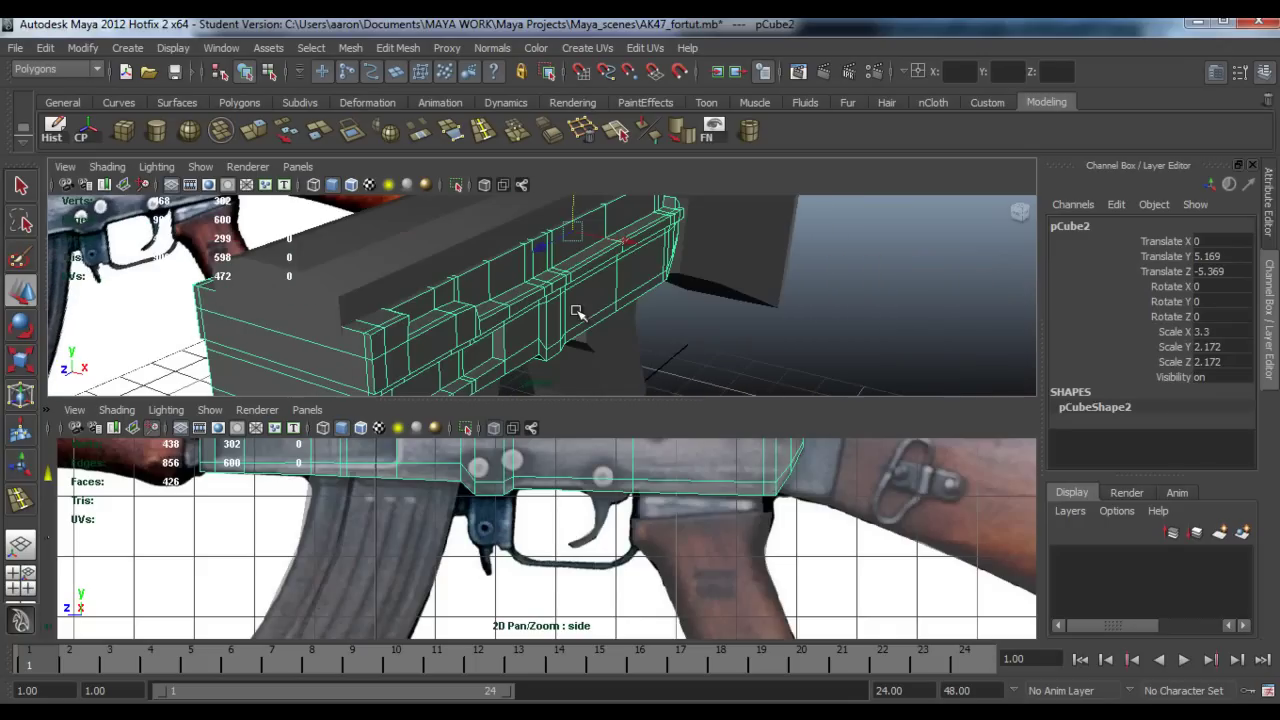
pyautogui.click(484, 131)
pyautogui.doubleClick(20, 500)
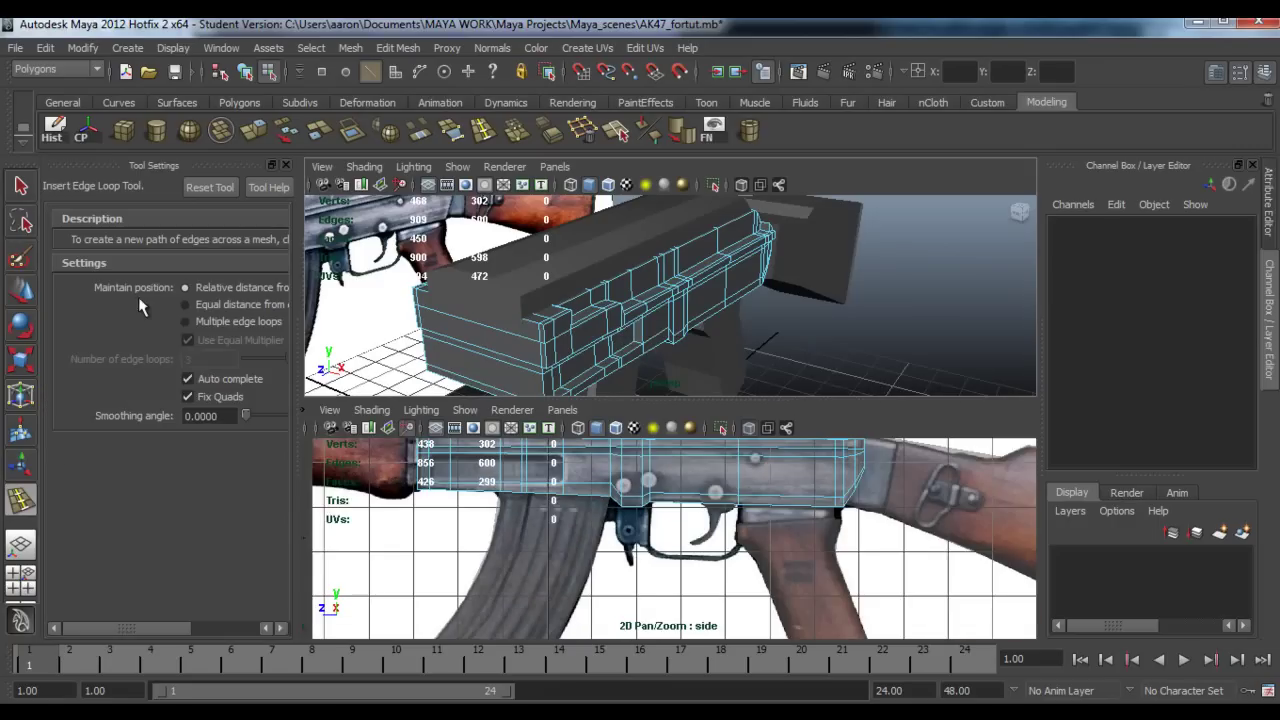
pyautogui.click(199, 324)
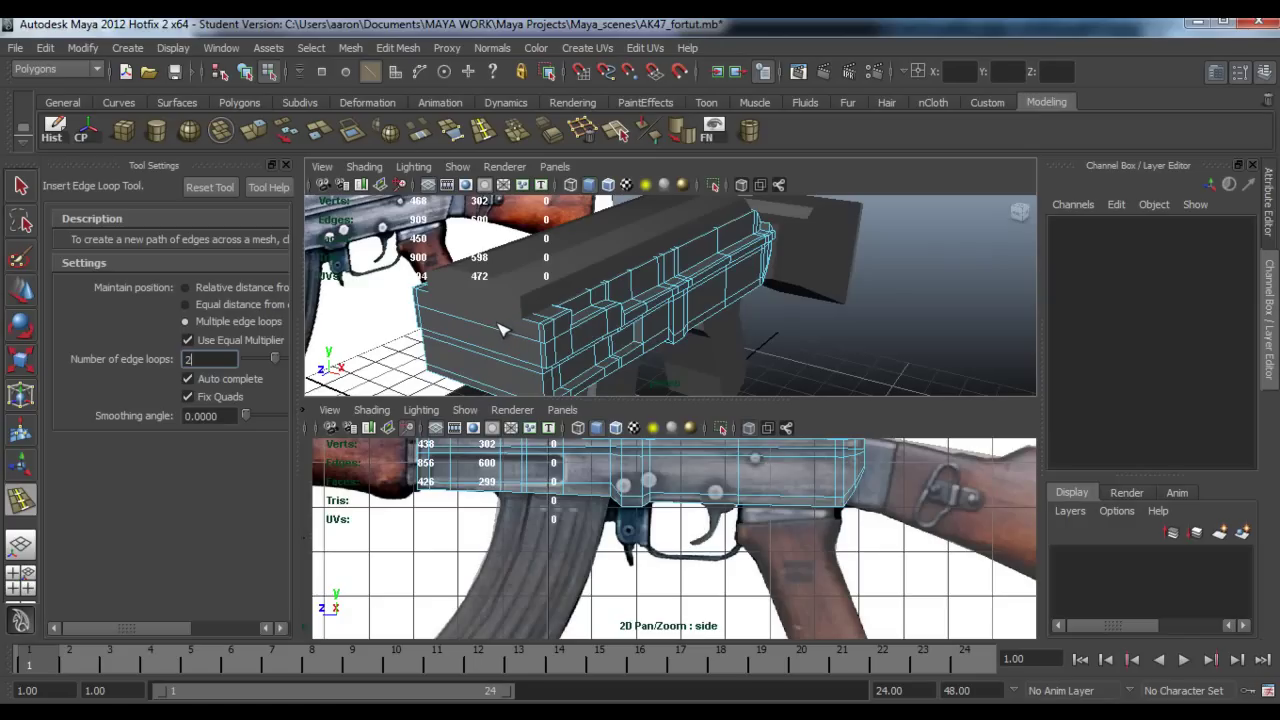
pyautogui.click(605, 318)
pyautogui.keyDown('alt'); pyautogui.moveTo(605, 318); pyautogui.dragTo(596, 275); pyautogui.keyUp('alt')
pyautogui.click(286, 165)
# Step: Select the central face on the receiver's underside between magazine and trigger, and widen it by scaling along X
pyautogui.moveTo(434, 296); pyautogui.dragTo(435, 323, button='right')
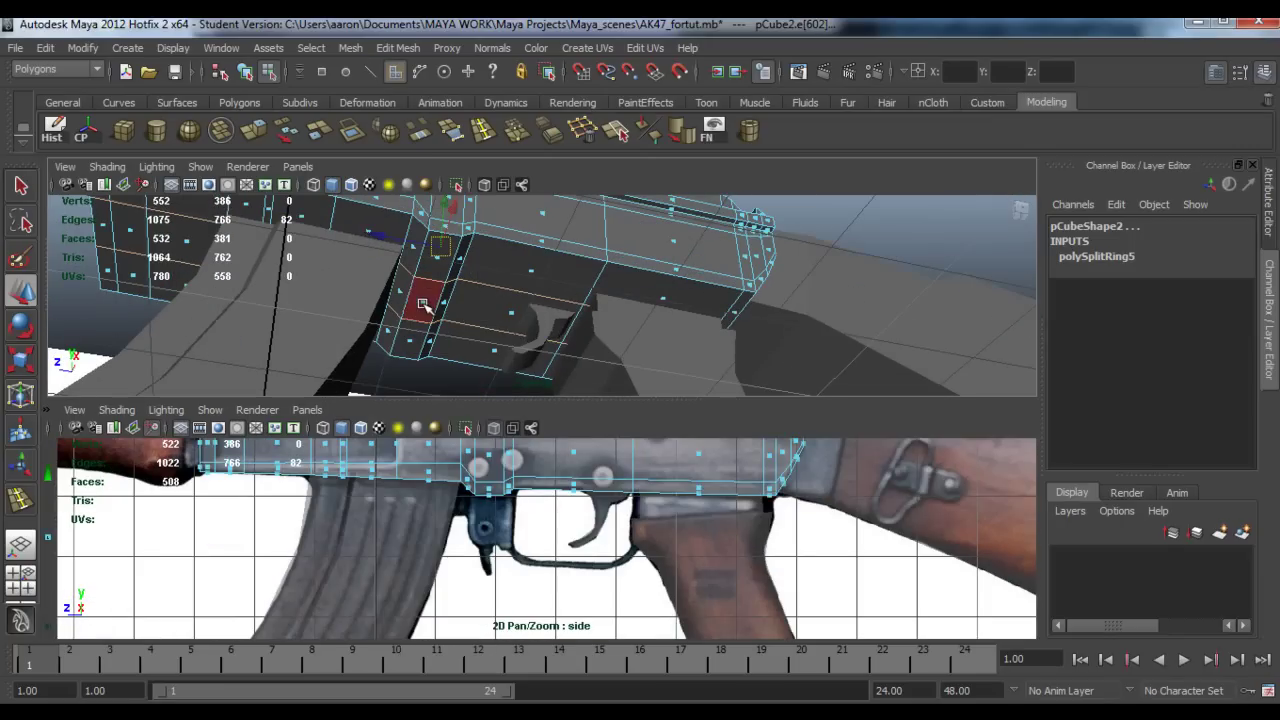
pyautogui.click(424, 305)
pyautogui.press('r')
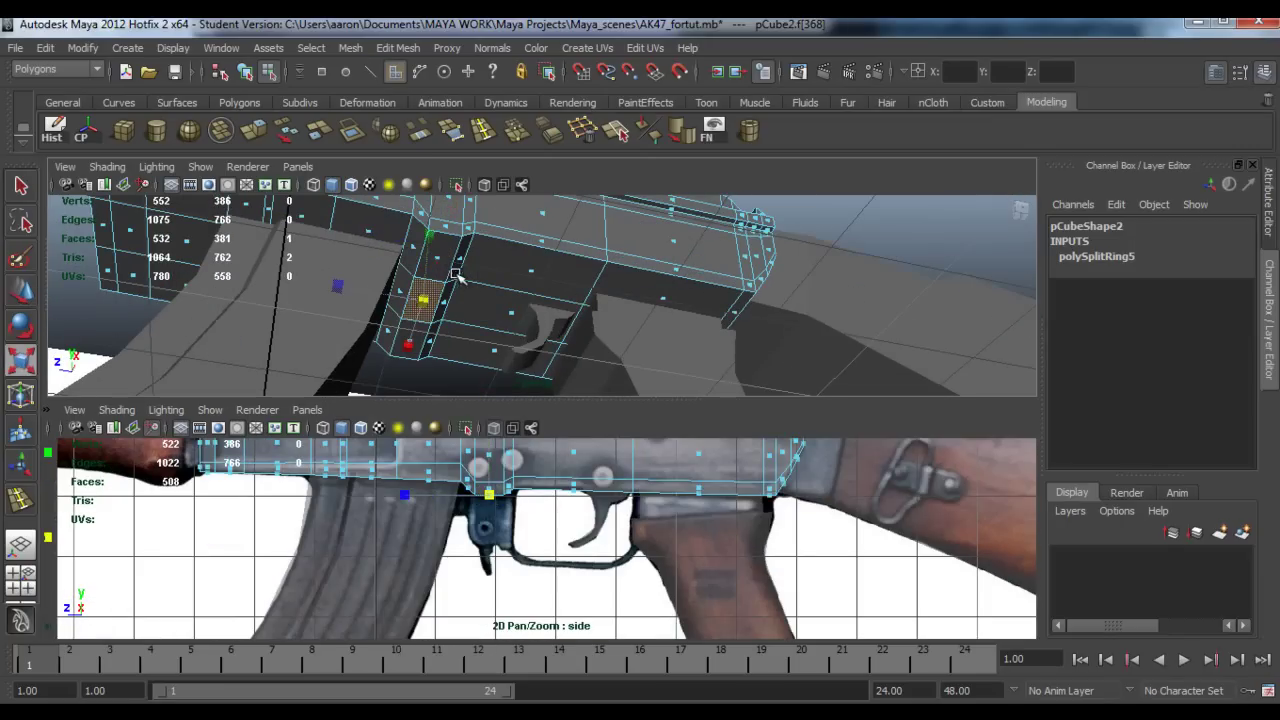
pyautogui.moveTo(406, 342); pyautogui.dragTo(402, 360, button='middle')
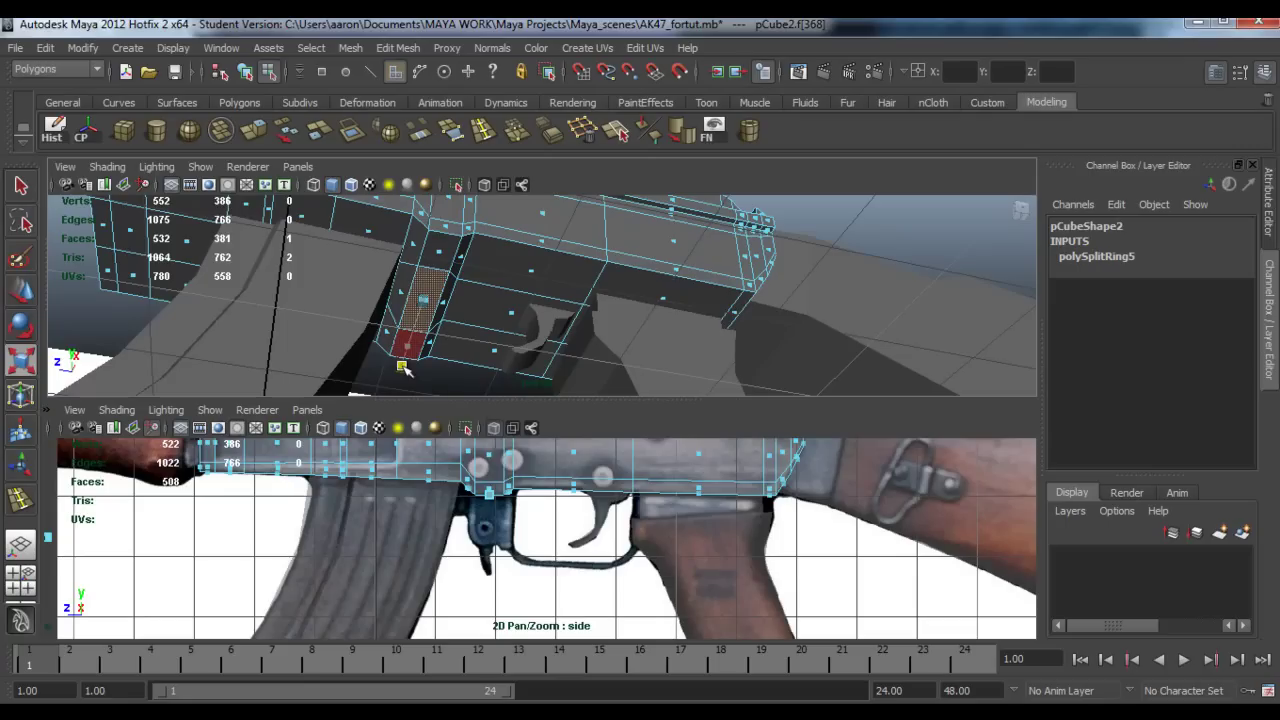
pyautogui.press('w')
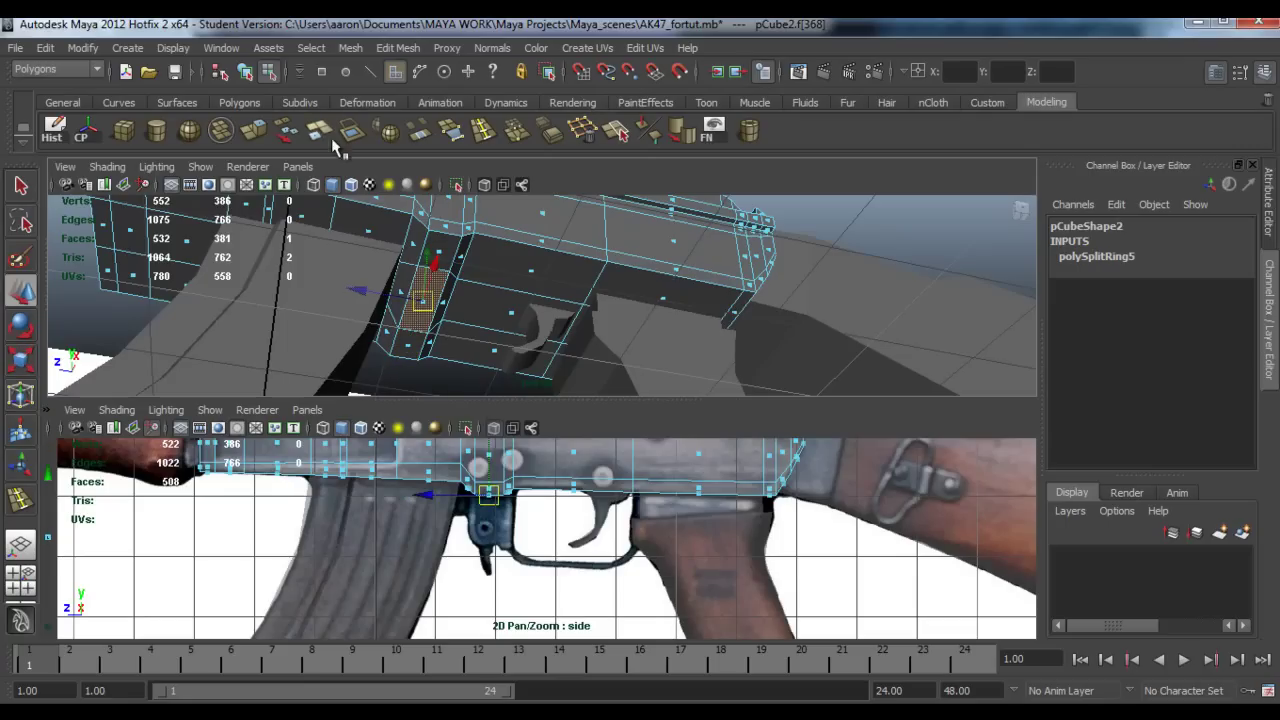
# Step: Extrude the selected underside face between magazine and trigger slightly downward as the start of the magazine catch housing
pyautogui.click(266, 133)
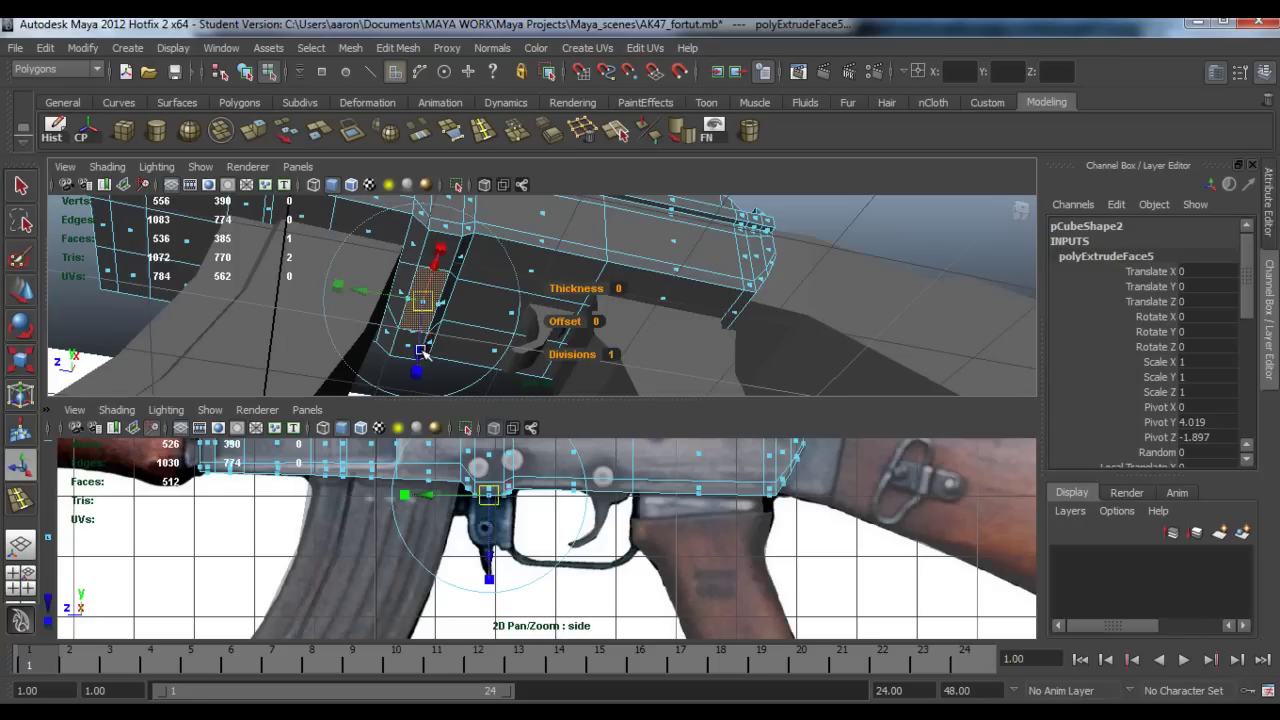
pyautogui.moveTo(426, 350); pyautogui.dragTo(421, 373)
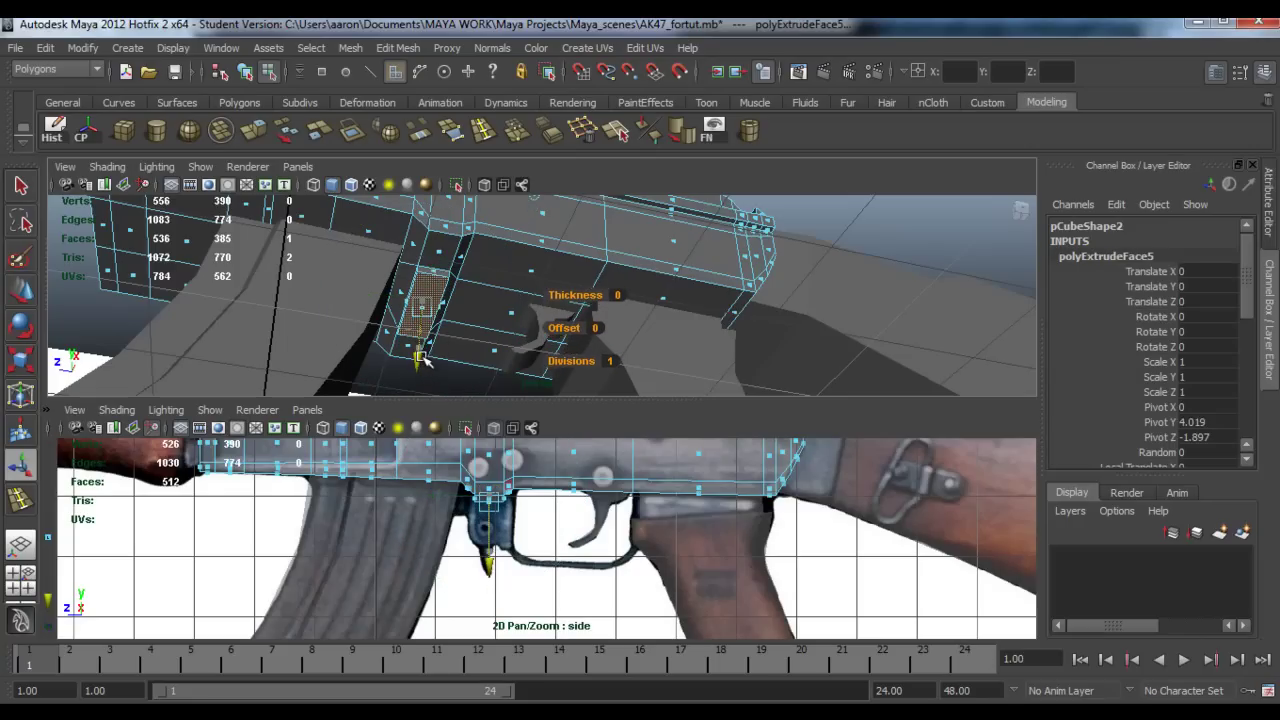
pyautogui.scroll(5, 448, 497)
pyautogui.keyDown('alt'); pyautogui.moveTo(448, 497); pyautogui.dragTo(506, 589, button='middle'); pyautogui.keyUp('alt')
pyautogui.press('w')
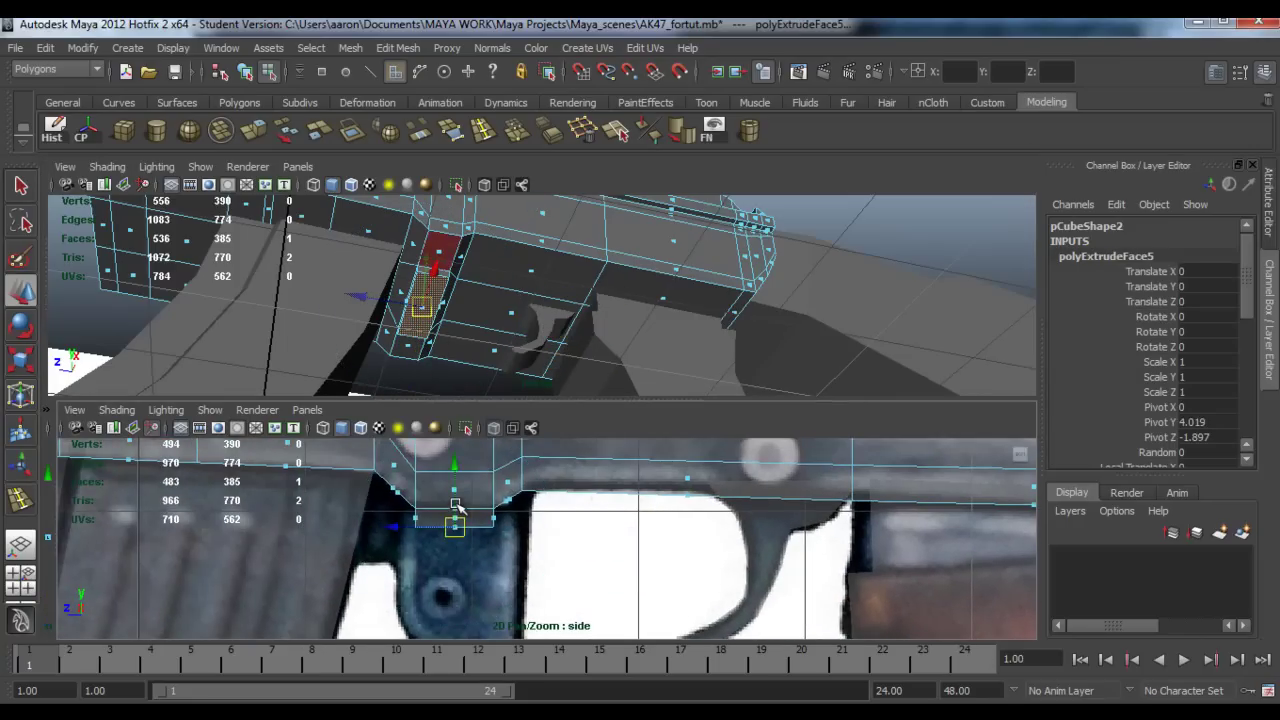
# Step: Move the lower front and rear vertices of the short extrusion outward to match the reference housing's width
pyautogui.moveTo(378, 462); pyautogui.dragTo(336, 446, button='right')
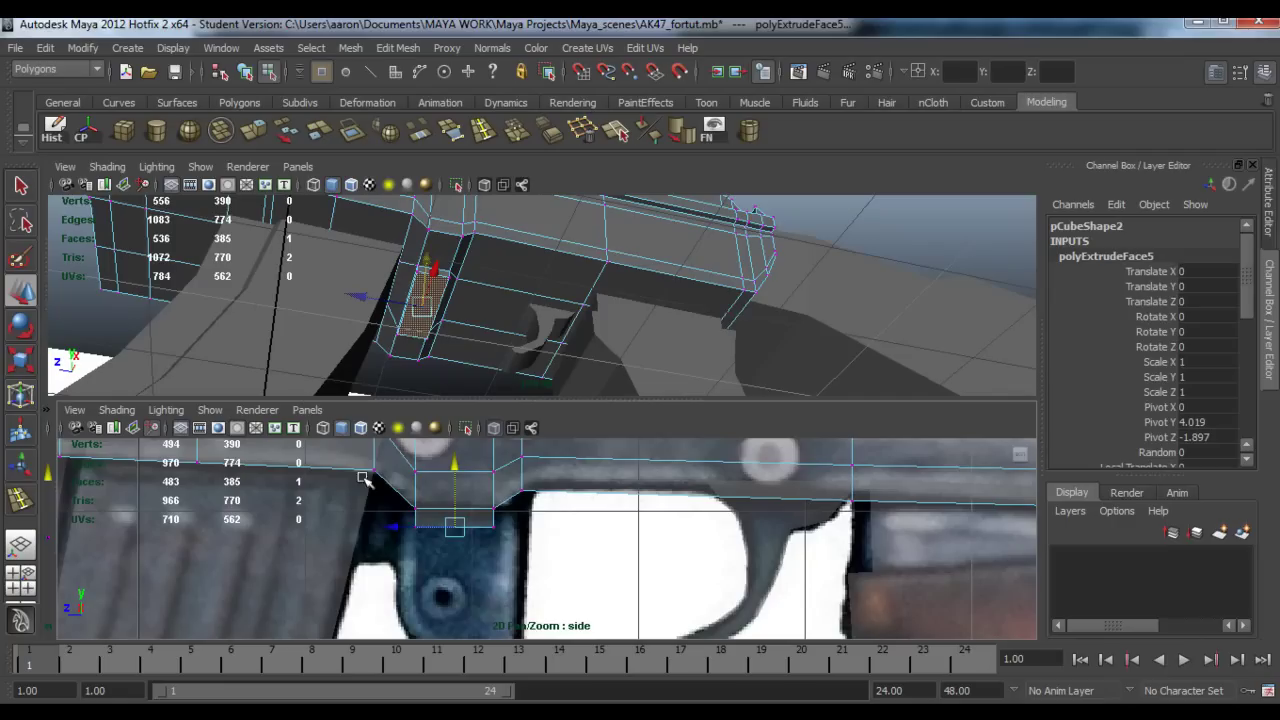
pyautogui.moveTo(398, 476); pyautogui.dragTo(420, 492, button='right')
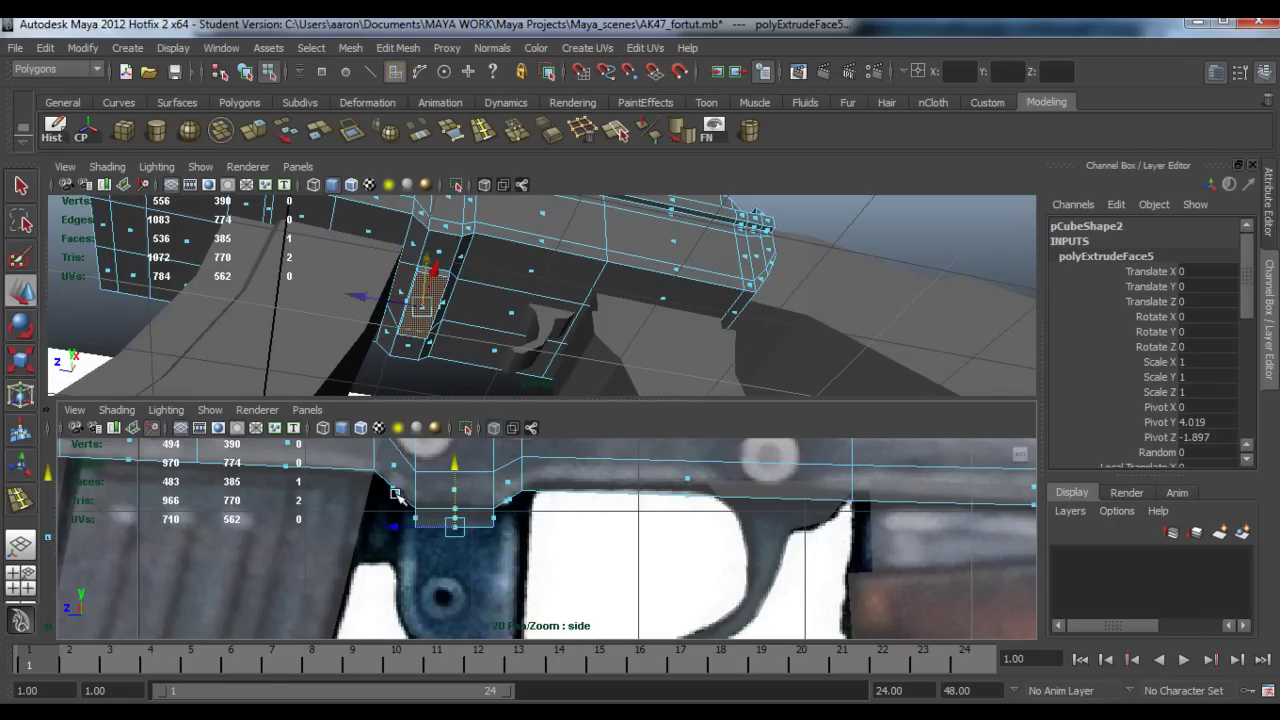
pyautogui.click(395, 492)
pyautogui.press('q')
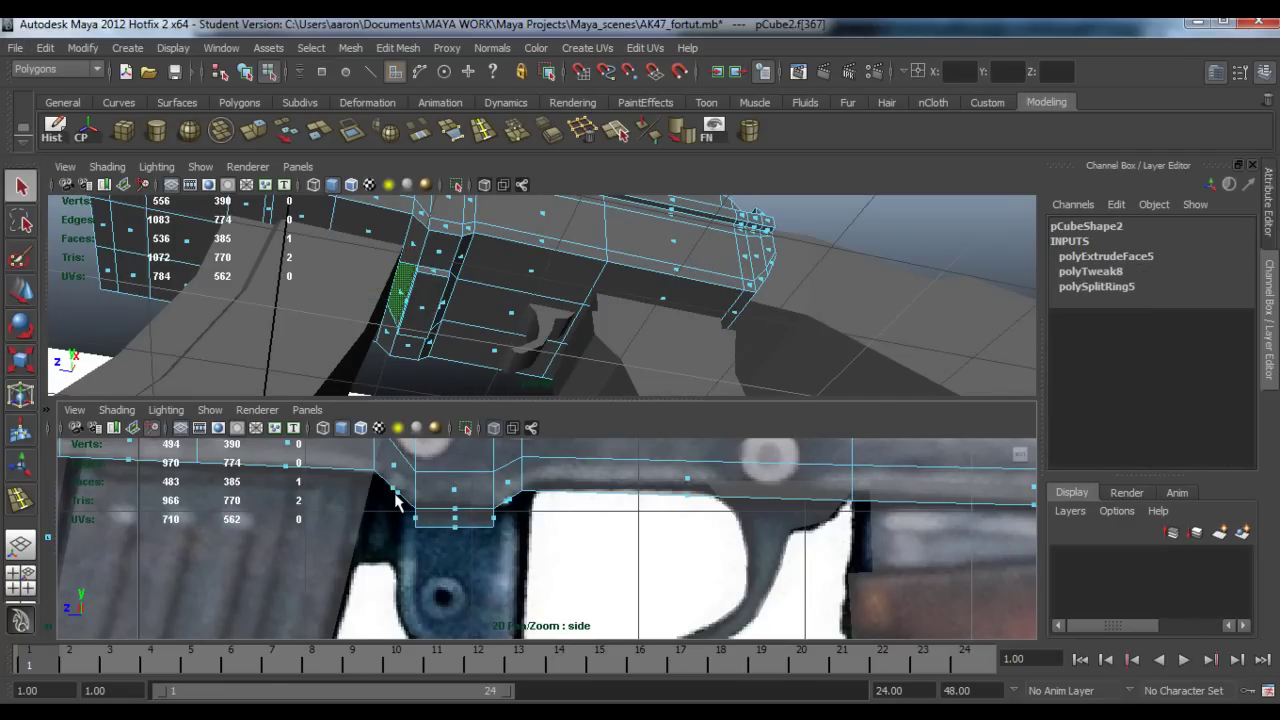
pyautogui.click(392, 492)
pyautogui.moveTo(470, 300)
pyautogui.keyDown('alt'); pyautogui.mouseDown()
pyautogui.moveTo(491, 277)
pyautogui.moveTo(470, 300)
pyautogui.mouseUp(); pyautogui.keyUp('alt')
pyautogui.moveTo(410, 405); pyautogui.dragTo(340, 405, button='right')
pyautogui.moveTo(403, 511); pyautogui.dragTo(465, 531)
pyautogui.press('w')
pyautogui.moveTo(445, 395); pyautogui.dragTo(447, 440, button='right')
pyautogui.moveTo(441, 526); pyautogui.dragTo(440, 524)
# Step: Adjust the height of the flared block's bottom face and extrude it down along the reference housing
pyautogui.click(428, 301)
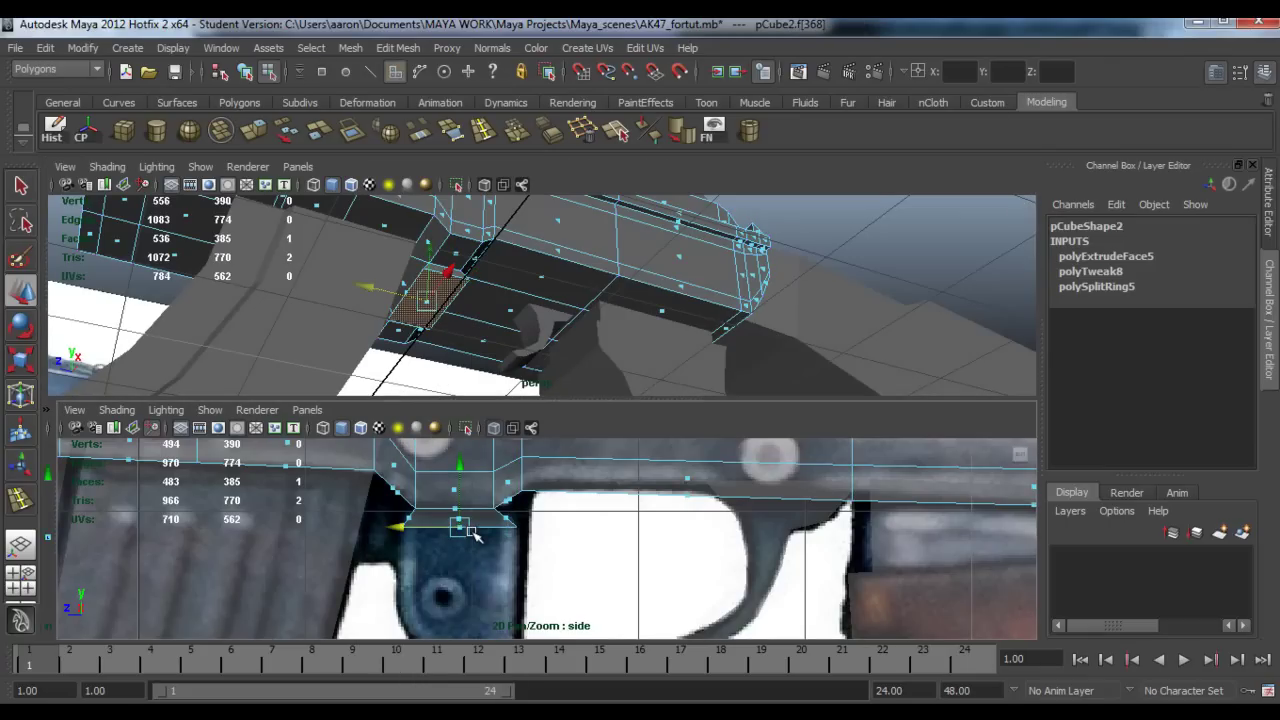
pyautogui.scroll(-3, 527, 525)
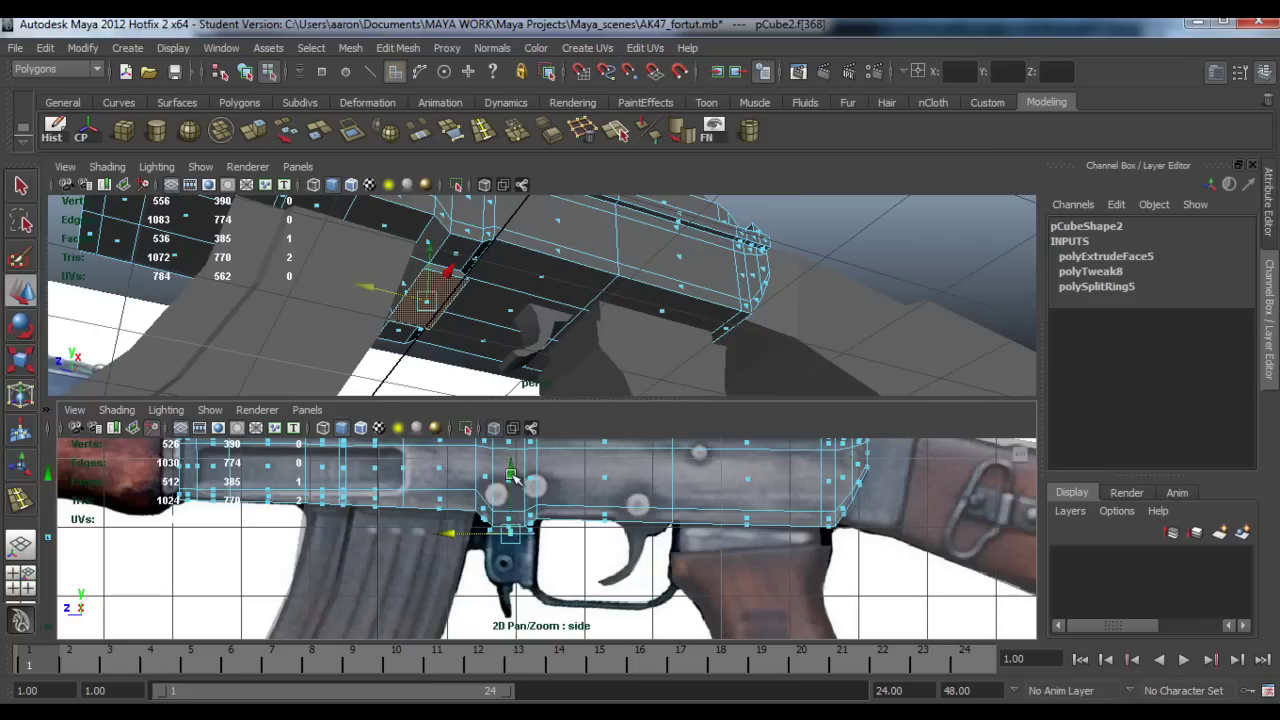
pyautogui.moveTo(513, 478); pyautogui.dragTo(515, 494)
pyautogui.click(257, 131)
pyautogui.scroll(1, 478, 498)
pyautogui.moveTo(497, 590); pyautogui.dragTo(505, 650)
pyautogui.scroll(1, 500, 580)
pyautogui.keyDown('alt'); pyautogui.moveTo(500, 580); pyautogui.dragTo(485, 548, button='middle'); pyautogui.keyUp('alt')
# Step: Extrude the housing's bottom face down to the reference's lower edge and taper it by scaling along Z
pyautogui.hotkey('ctrl', 'e')
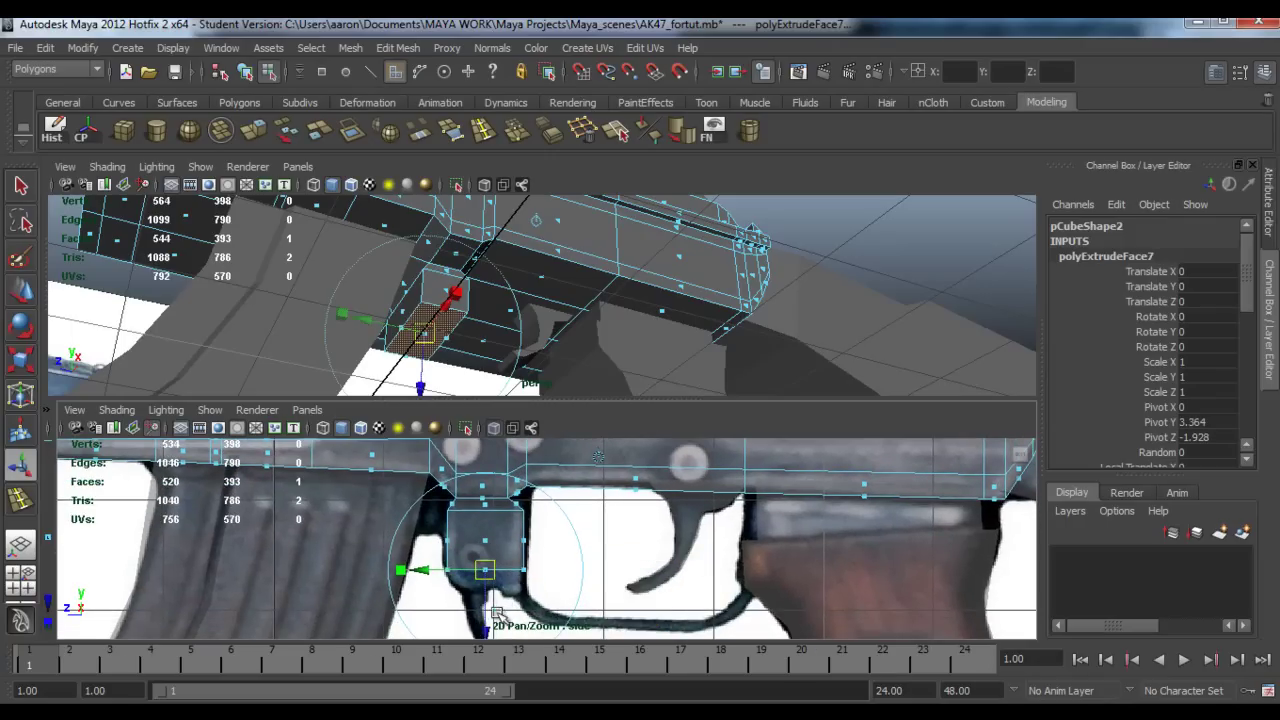
pyautogui.moveTo(481, 626); pyautogui.dragTo(470, 580)
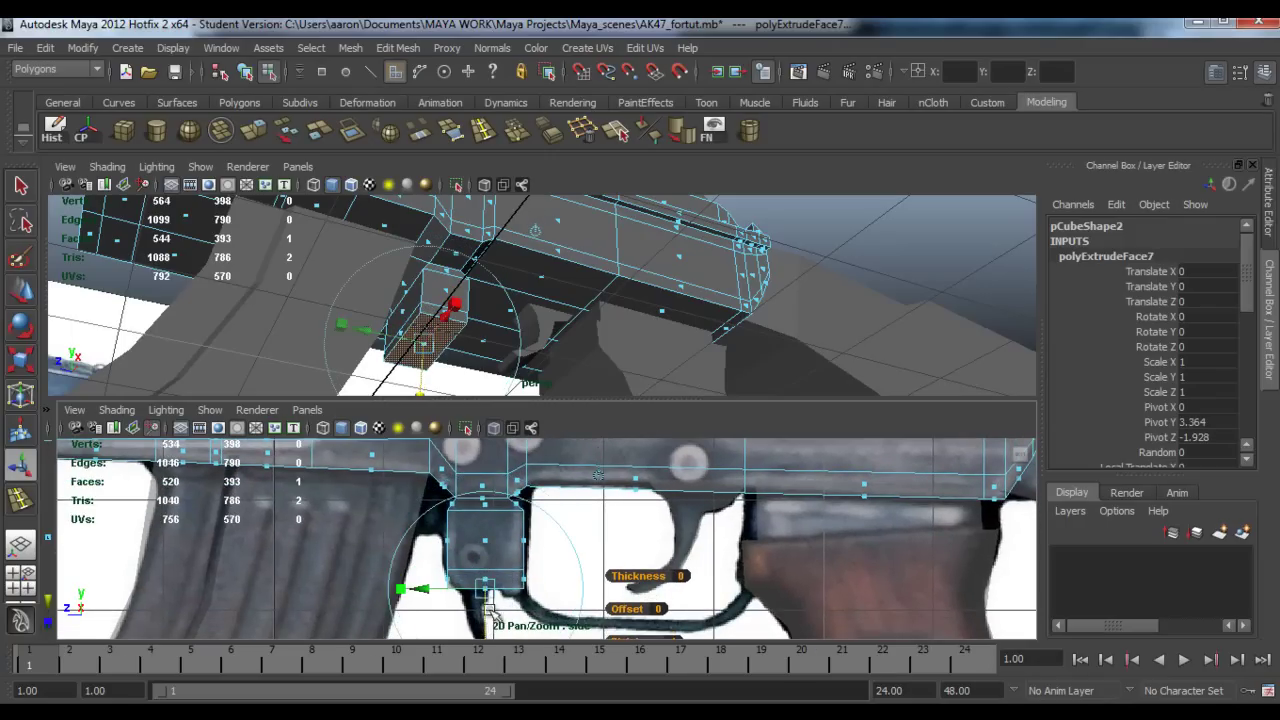
pyautogui.moveTo(470, 580); pyautogui.dragTo(443, 605, button='right')
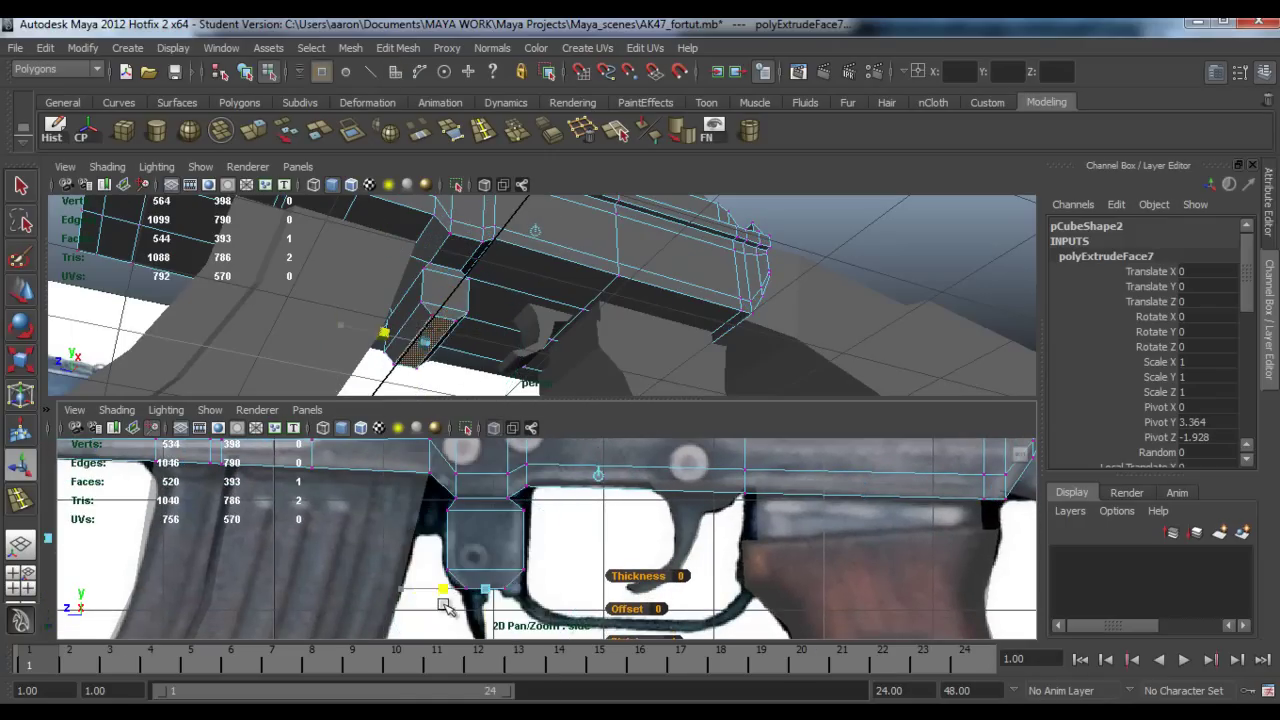
pyautogui.press('r')
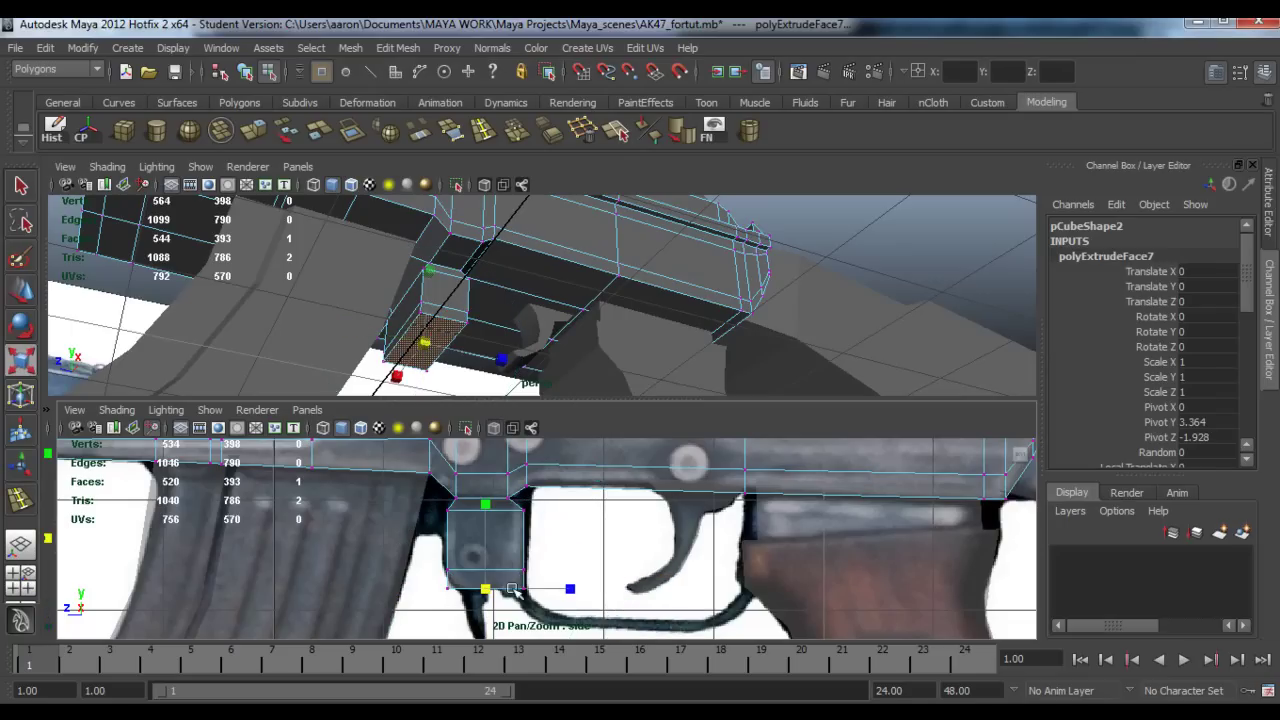
pyautogui.moveTo(572, 590); pyautogui.dragTo(563, 592)
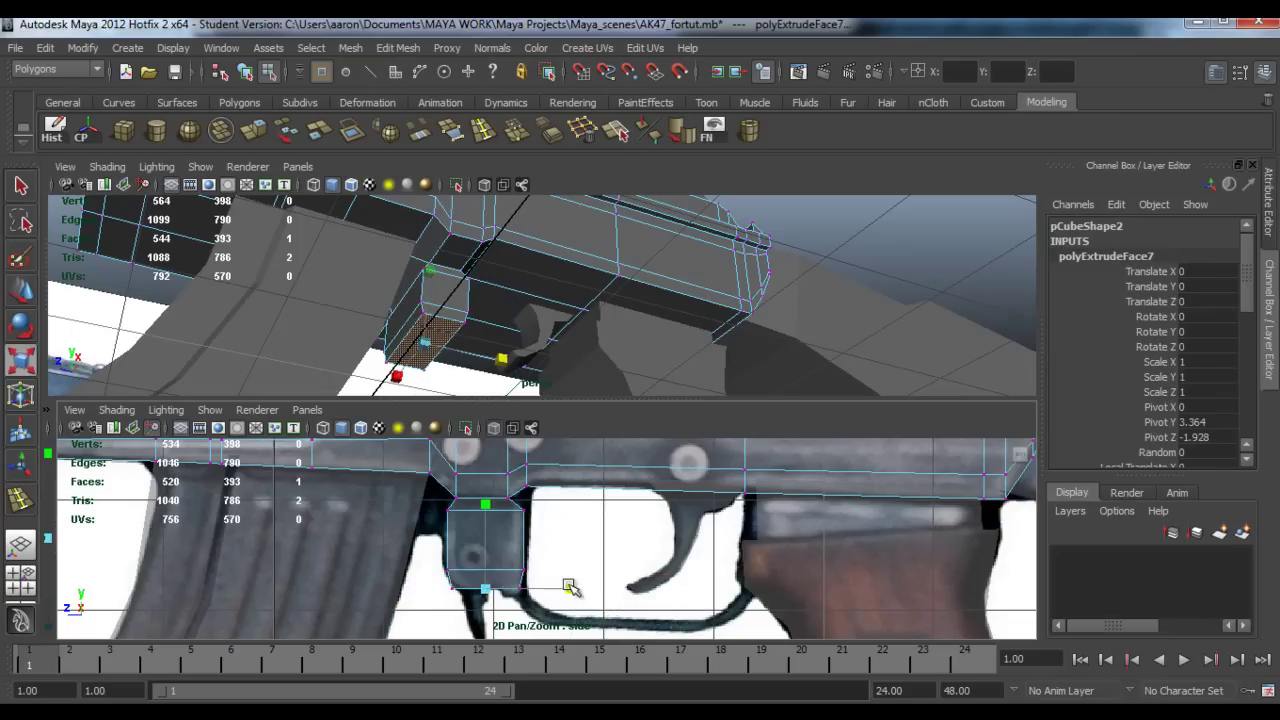
# Step: Insert two vertical edge loops through the housing block with the Insert Edge Loop Tool set to Relative distance from edge
pyautogui.keyDown('alt'); pyautogui.moveTo(611, 331); pyautogui.dragTo(481, 375); pyautogui.keyUp('alt')
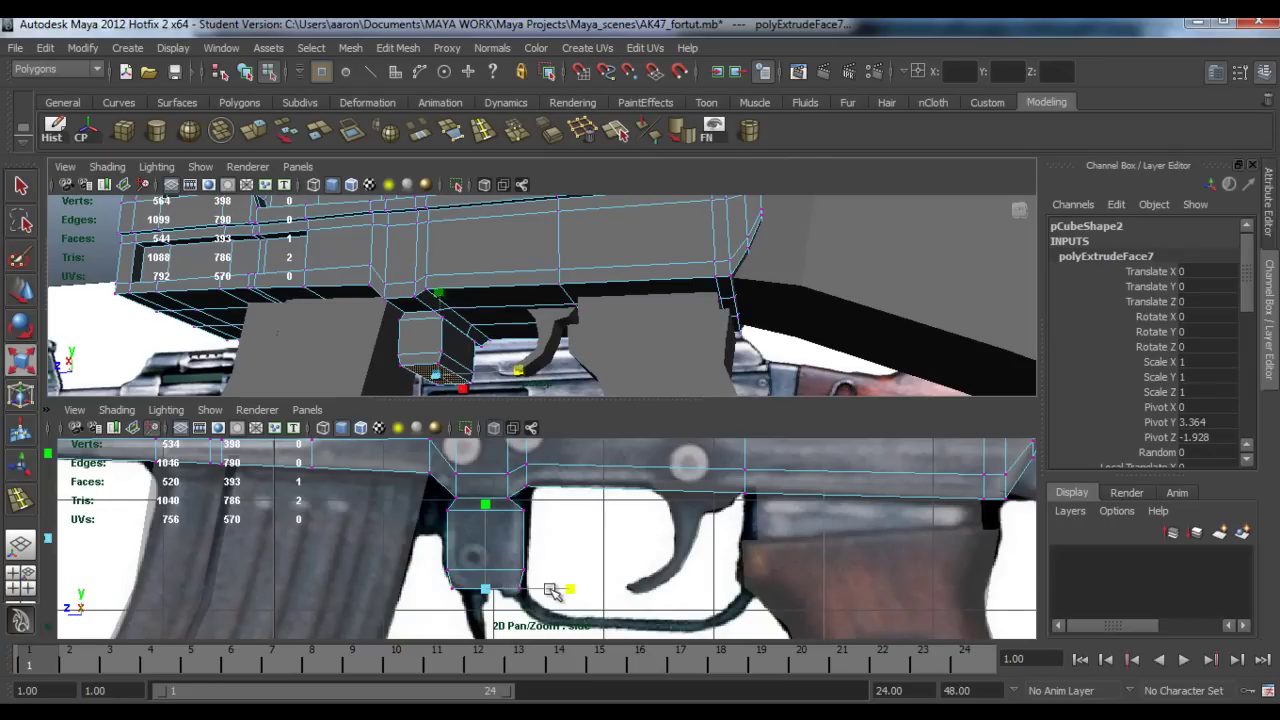
pyautogui.scroll(1, 549, 585)
pyautogui.scroll(3, 560, 508)
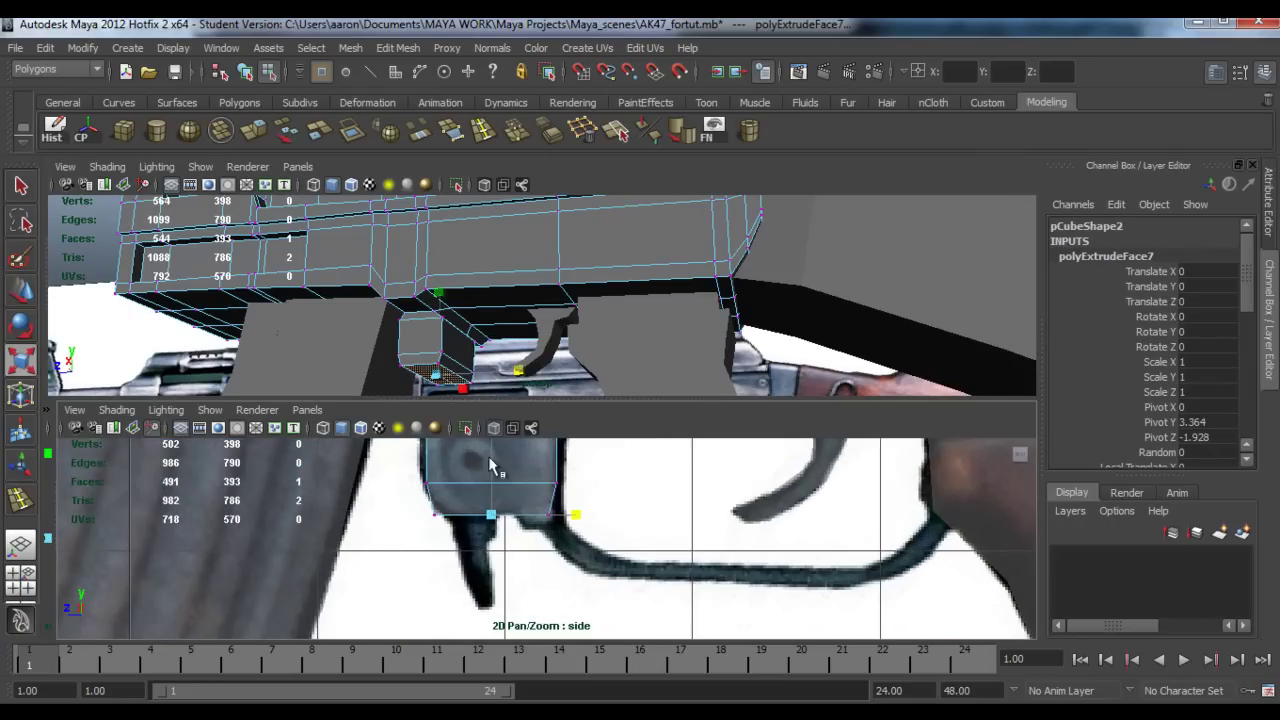
pyautogui.doubleClick(516, 131)
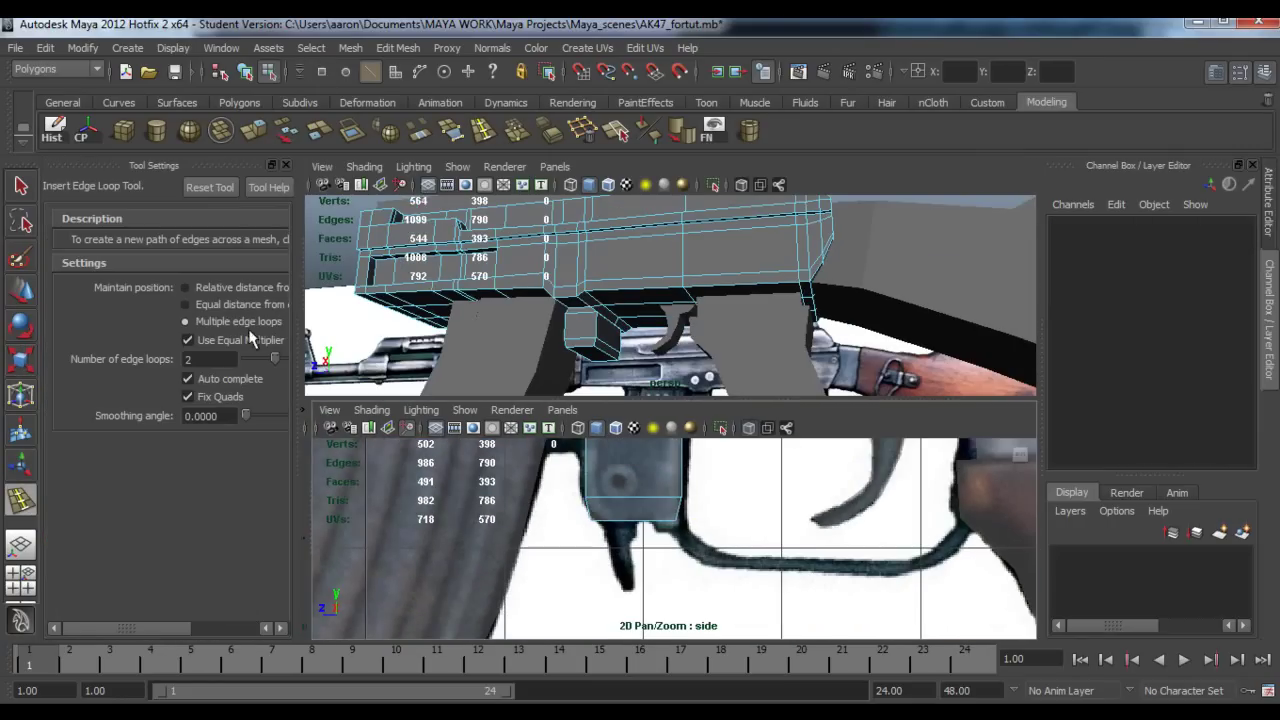
pyautogui.click(224, 287)
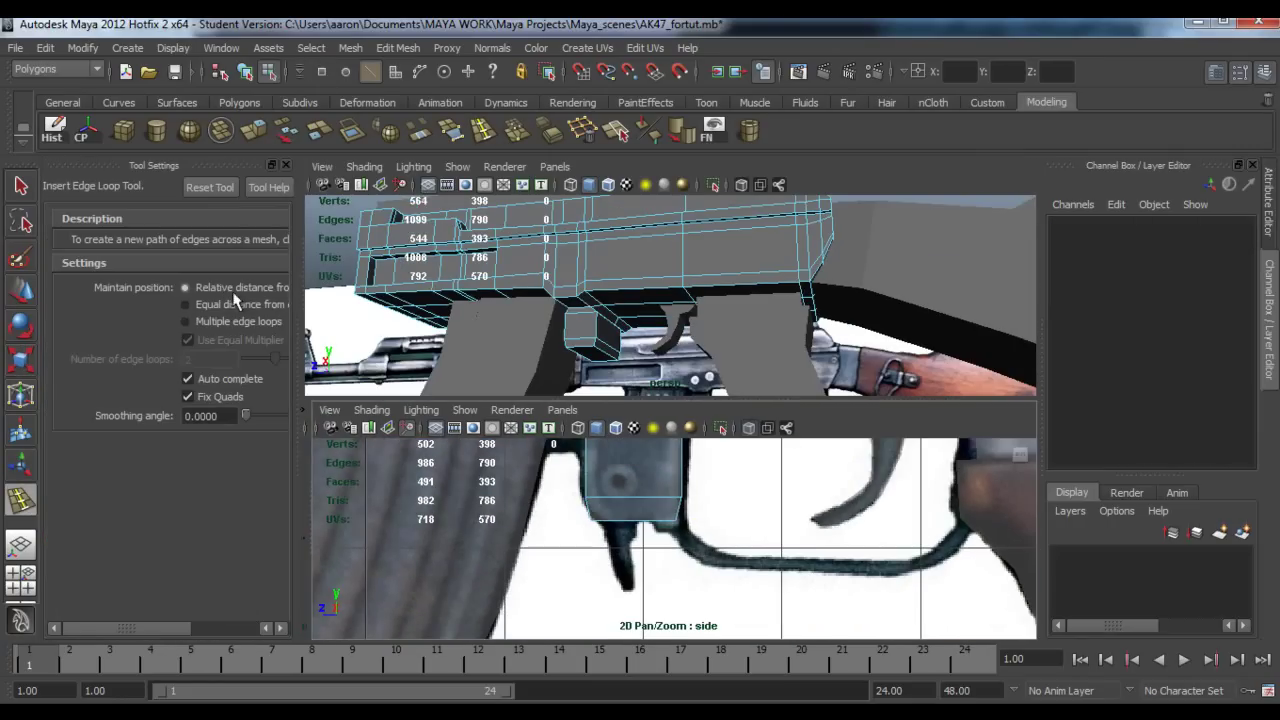
pyautogui.click(285, 166)
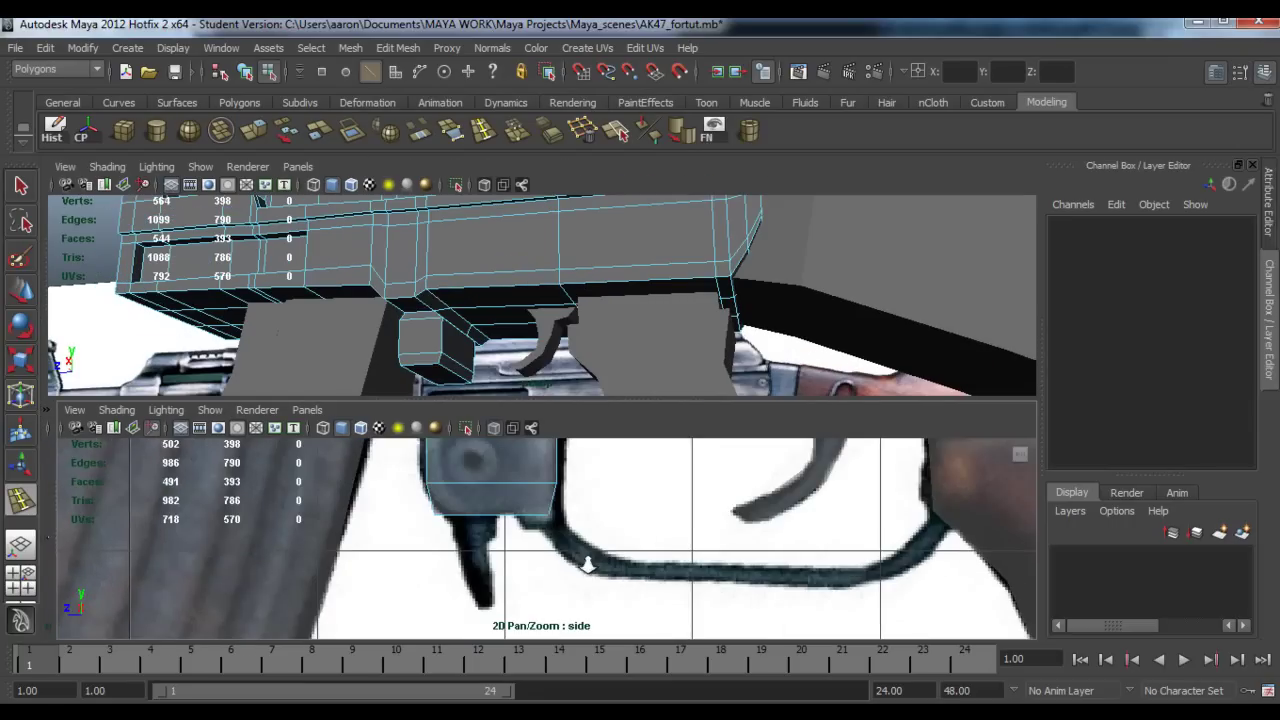
pyautogui.click(494, 517)
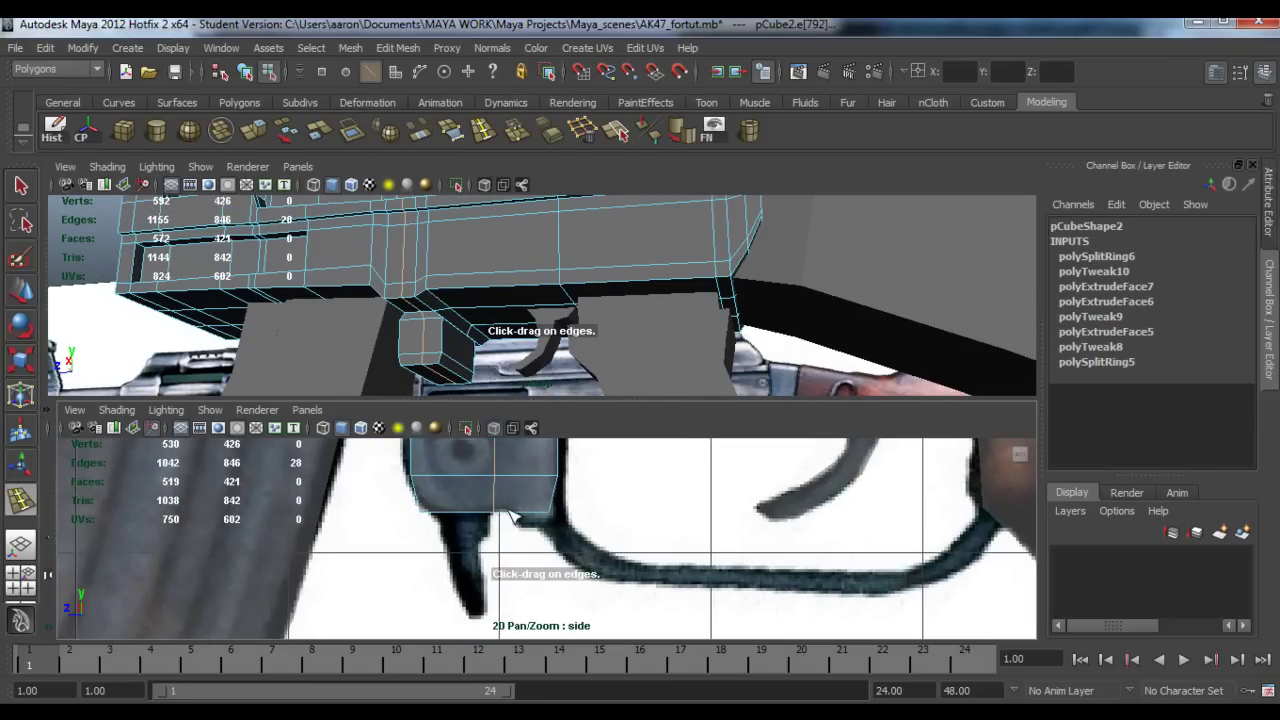
pyautogui.click(511, 514)
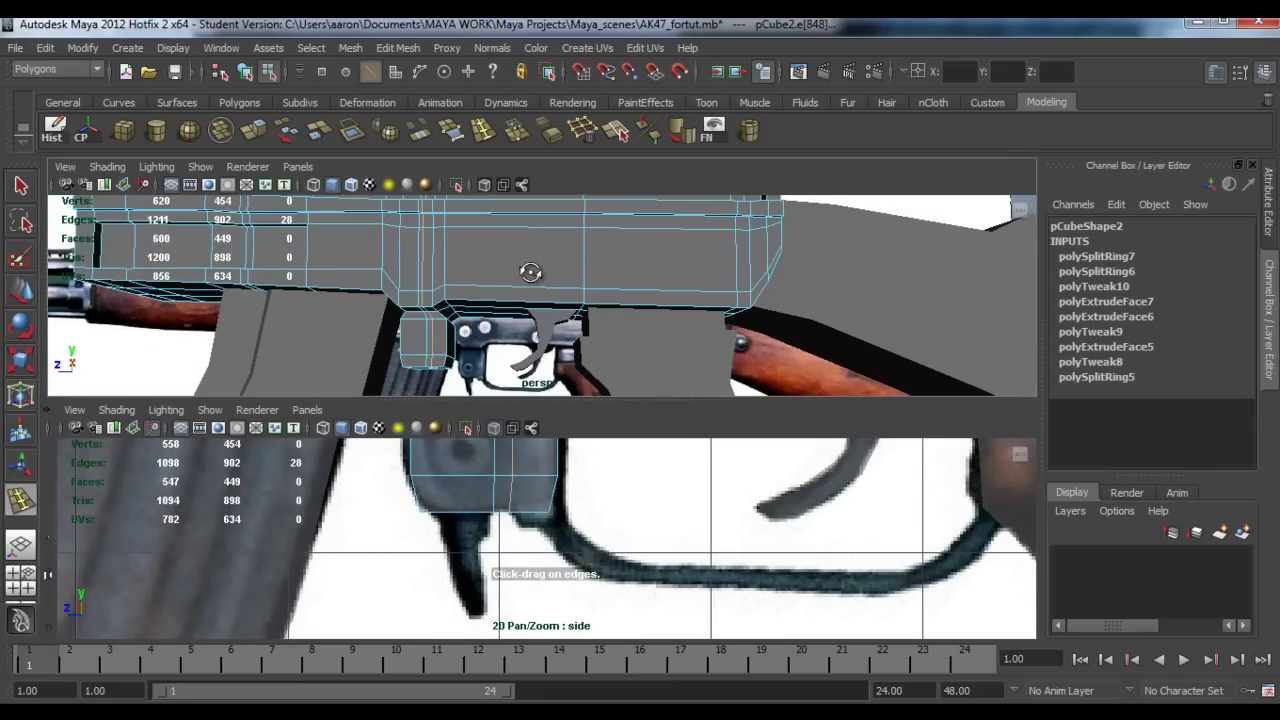
# Step: Slide the vertices along the housing's bottom edge forward or backward to line up with the reference lever and rear tab
pyautogui.rightClick(522, 380)
pyautogui.moveTo(522, 380); pyautogui.dragTo(450, 378, button='right')
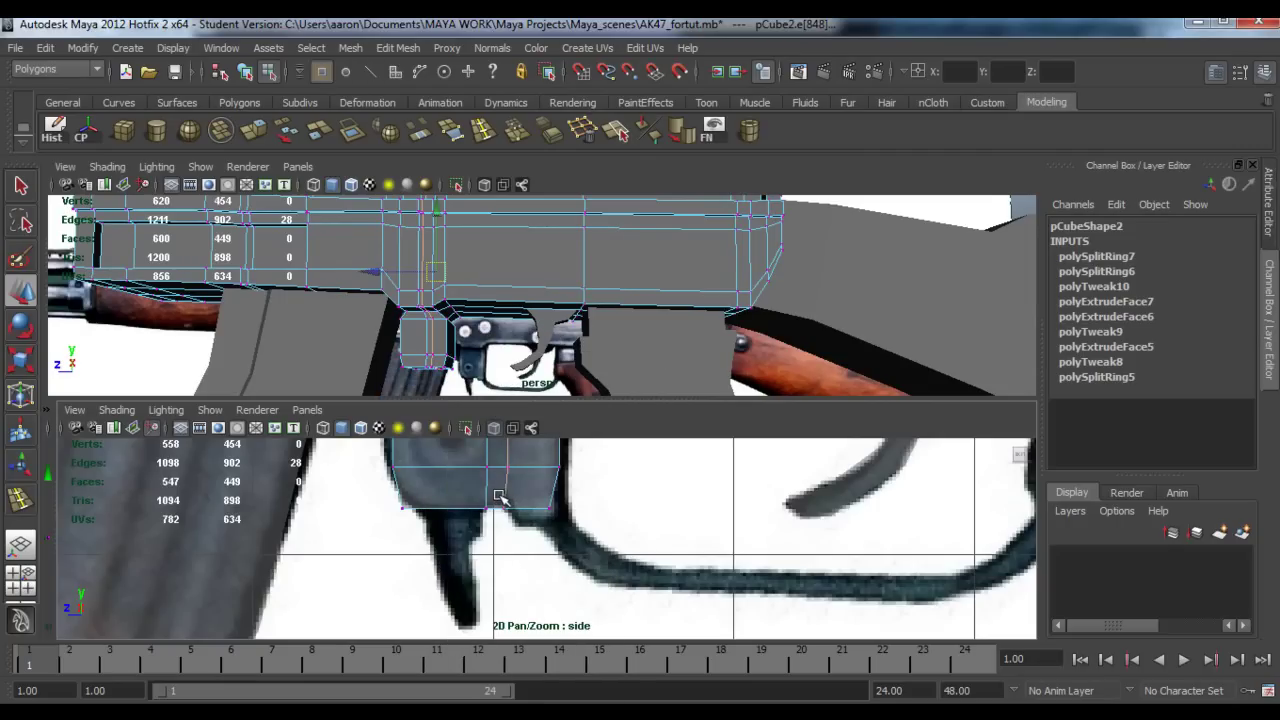
pyautogui.moveTo(522, 526); pyautogui.dragTo(488, 500)
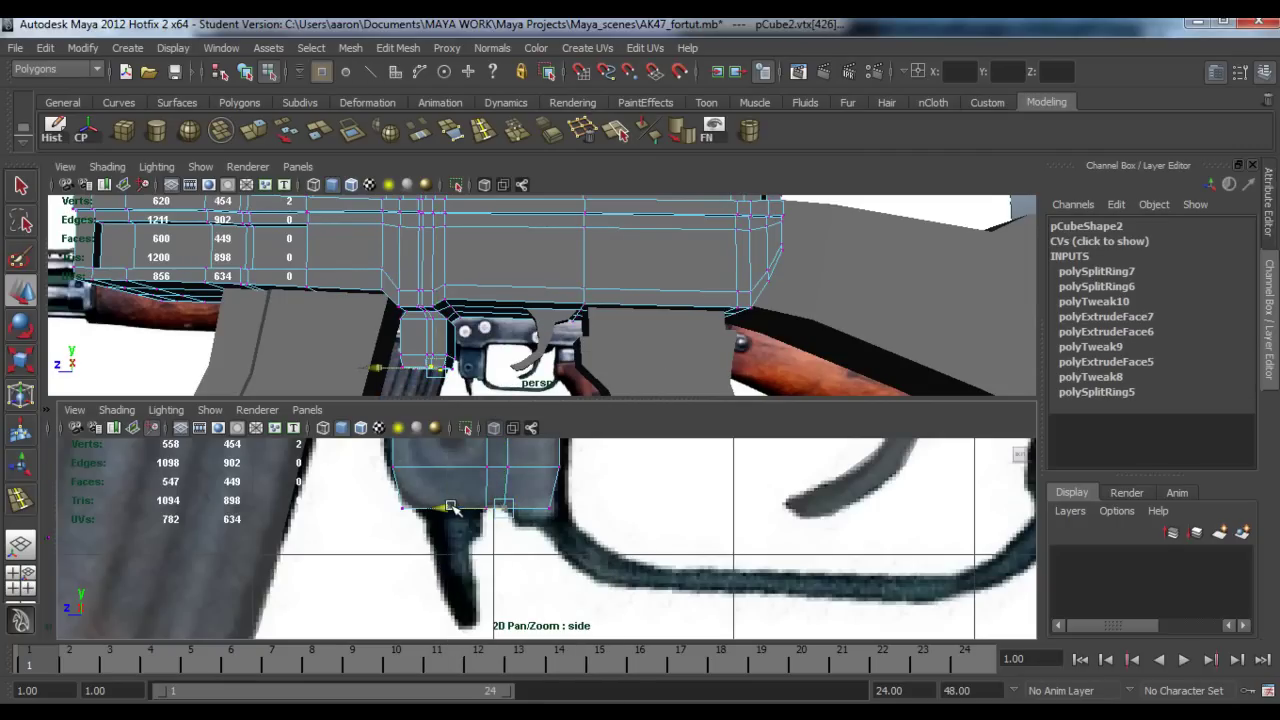
pyautogui.moveTo(562, 518); pyautogui.dragTo(491, 508)
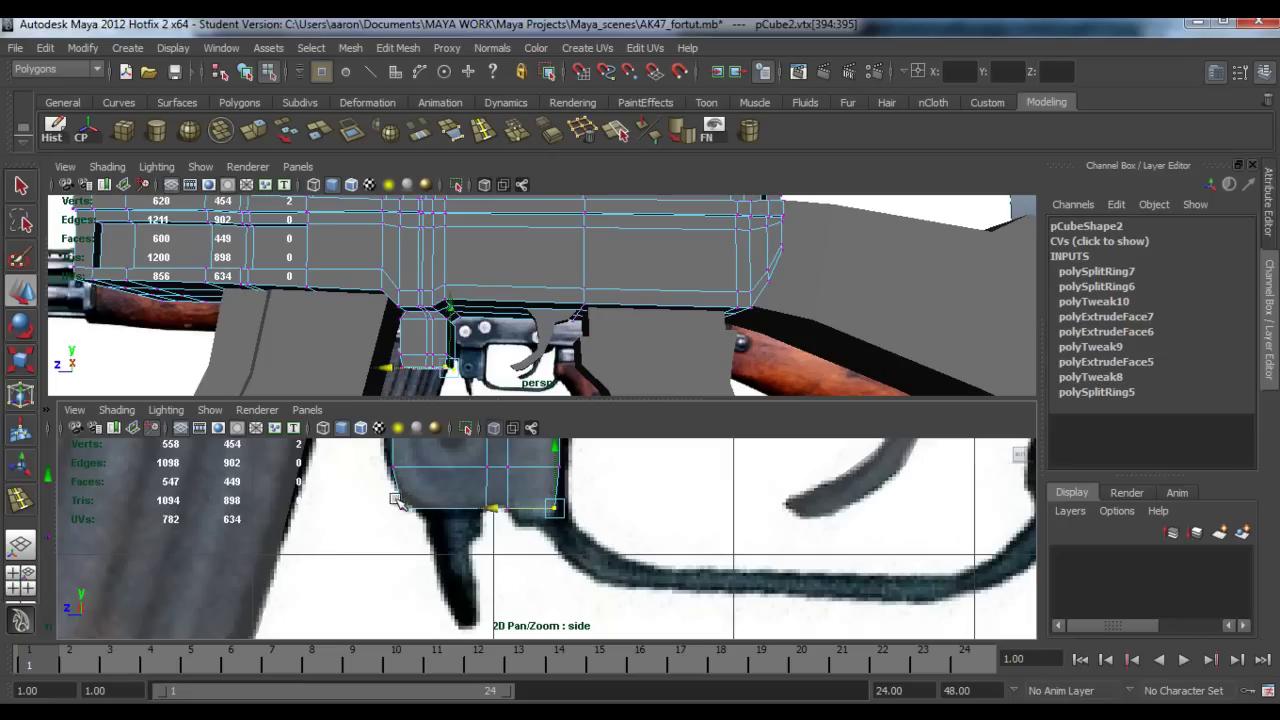
pyautogui.moveTo(388, 497); pyautogui.dragTo(355, 509)
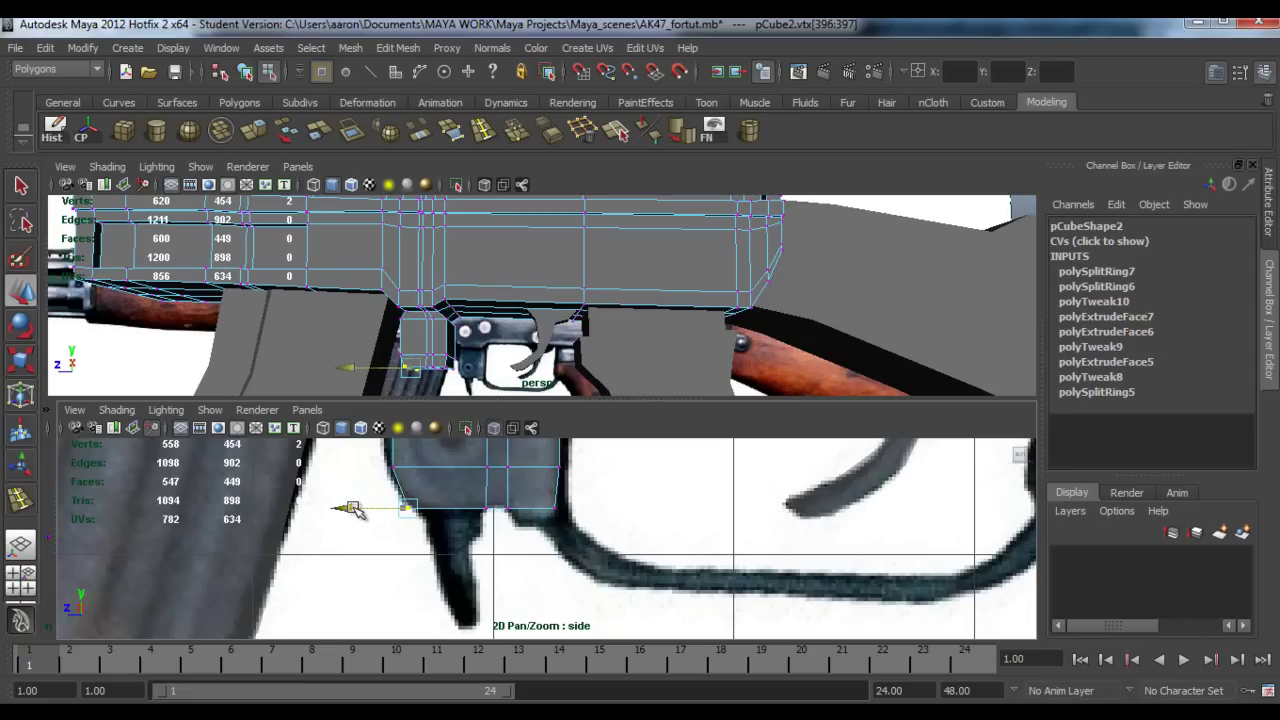
pyautogui.moveTo(480, 511); pyautogui.dragTo(483, 513)
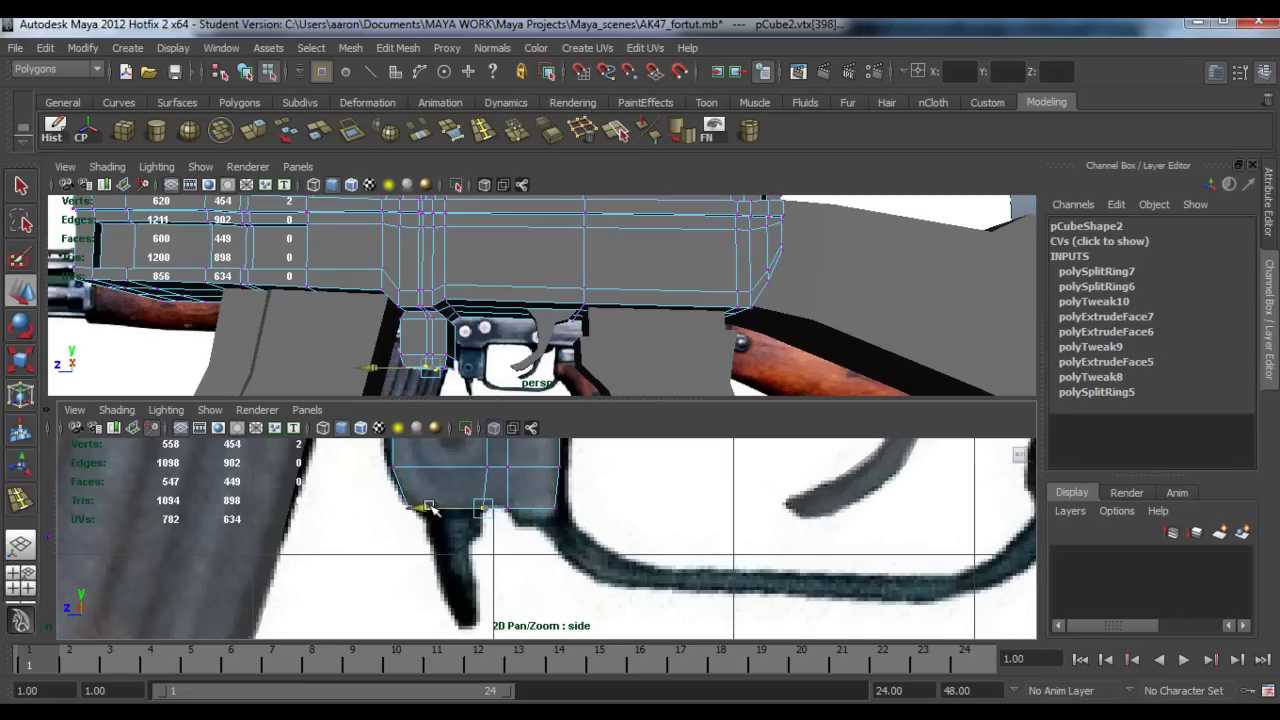
# Step: Extrude the housing's rear bottom face into a short tab and move its end vertices to taper it to the reference
pyautogui.moveTo(537, 490); pyautogui.dragTo(534, 518, button='right')
pyautogui.press('y')
pyautogui.press('w')
pyautogui.click(531, 508)
pyautogui.click(243, 132)
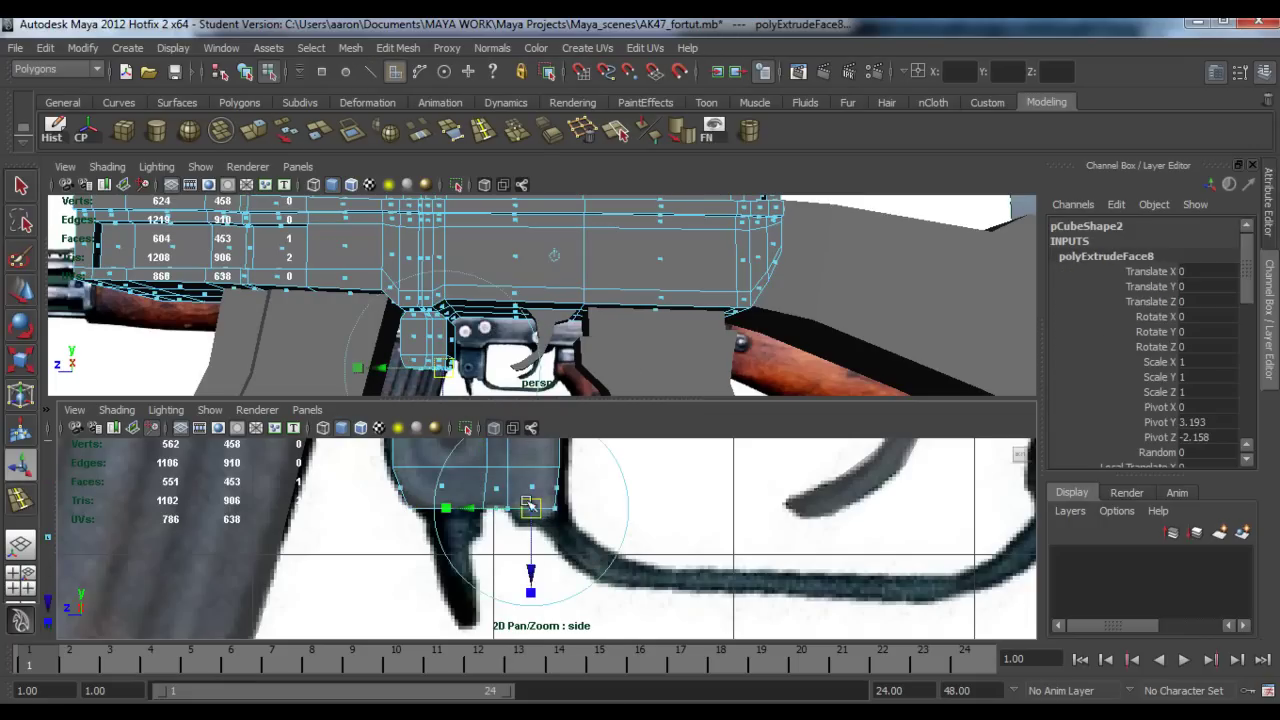
pyautogui.scroll(2, 540, 550)
pyautogui.moveTo(470, 425); pyautogui.dragTo(465, 516, button='right')
pyautogui.moveTo(478, 513)
pyautogui.mouseDown()
pyautogui.moveTo(561, 533)
pyautogui.moveTo(488, 521)
pyautogui.mouseUp()
pyautogui.press('w')
# Step: Extrude the housing's front bottom face in place and scale the new face narrower as the lever's base
pyautogui.moveTo(420, 489); pyautogui.dragTo(432, 527, button='right')
pyautogui.click(414, 507)
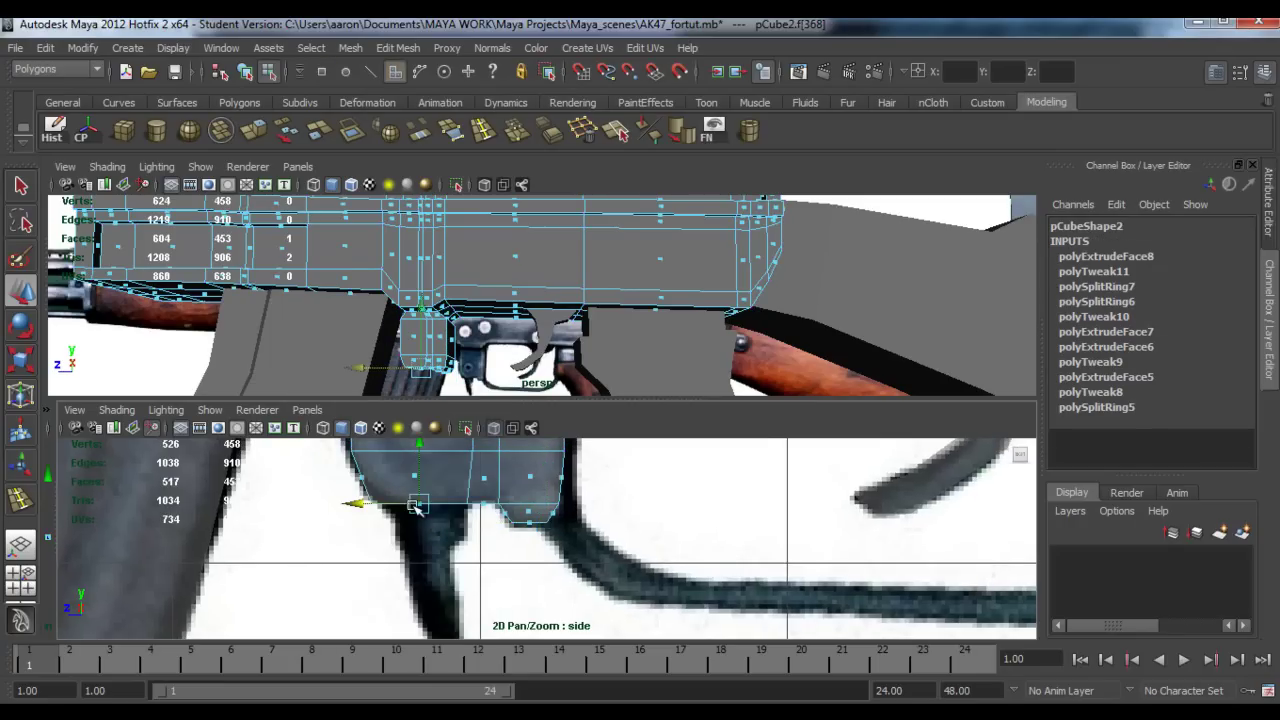
pyautogui.click(253, 130)
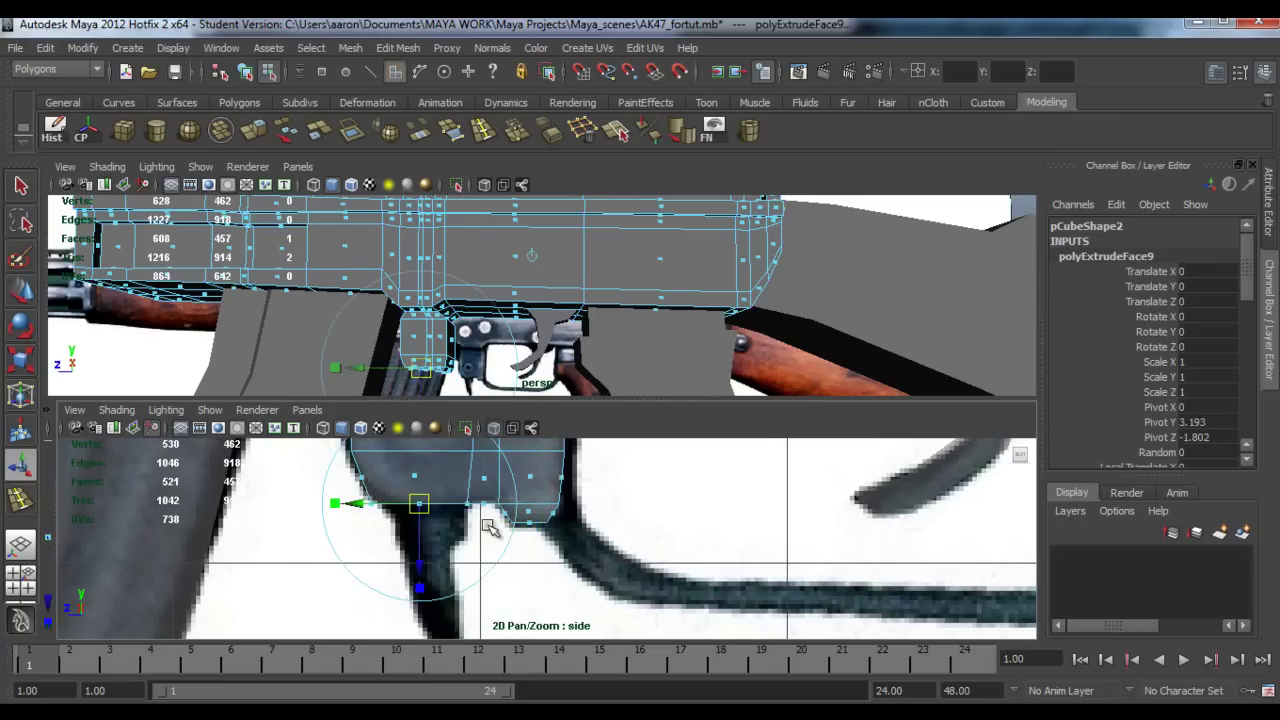
pyautogui.keyDown('alt'); pyautogui.moveTo(519, 329); pyautogui.dragTo(432, 333); pyautogui.keyUp('alt')
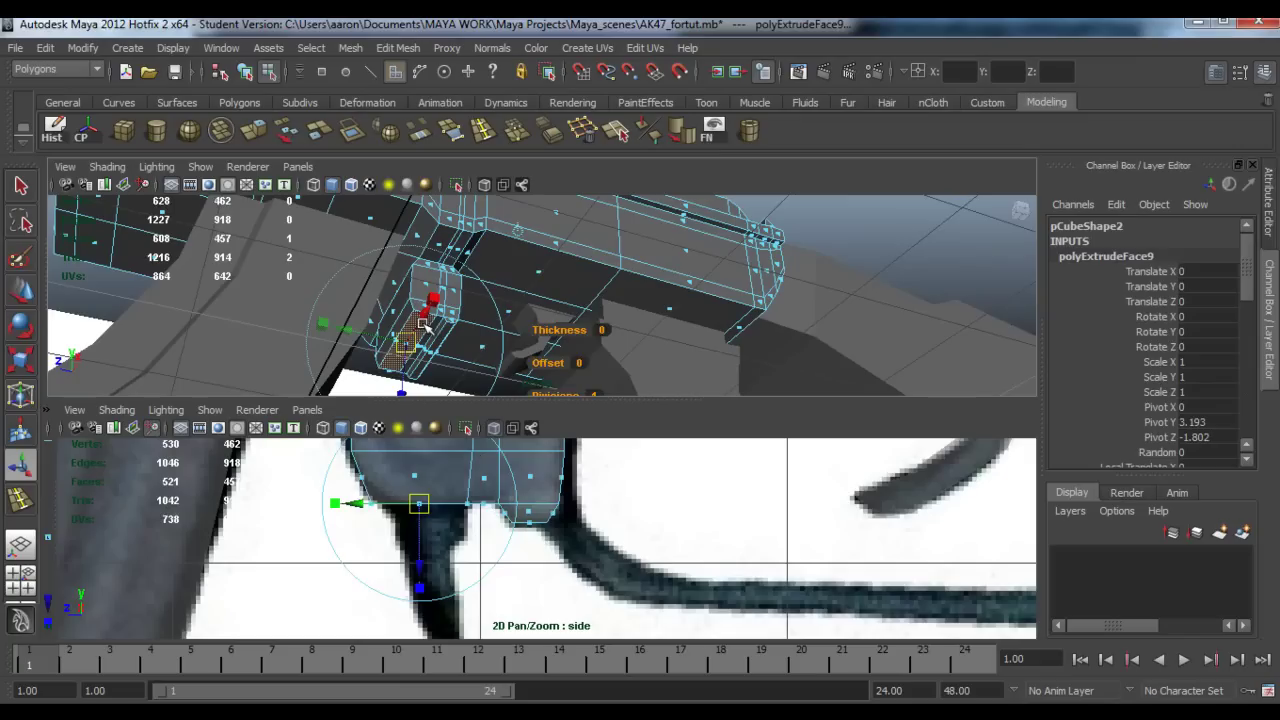
pyautogui.click(427, 312)
pyautogui.moveTo(423, 320); pyautogui.dragTo(327, 326)
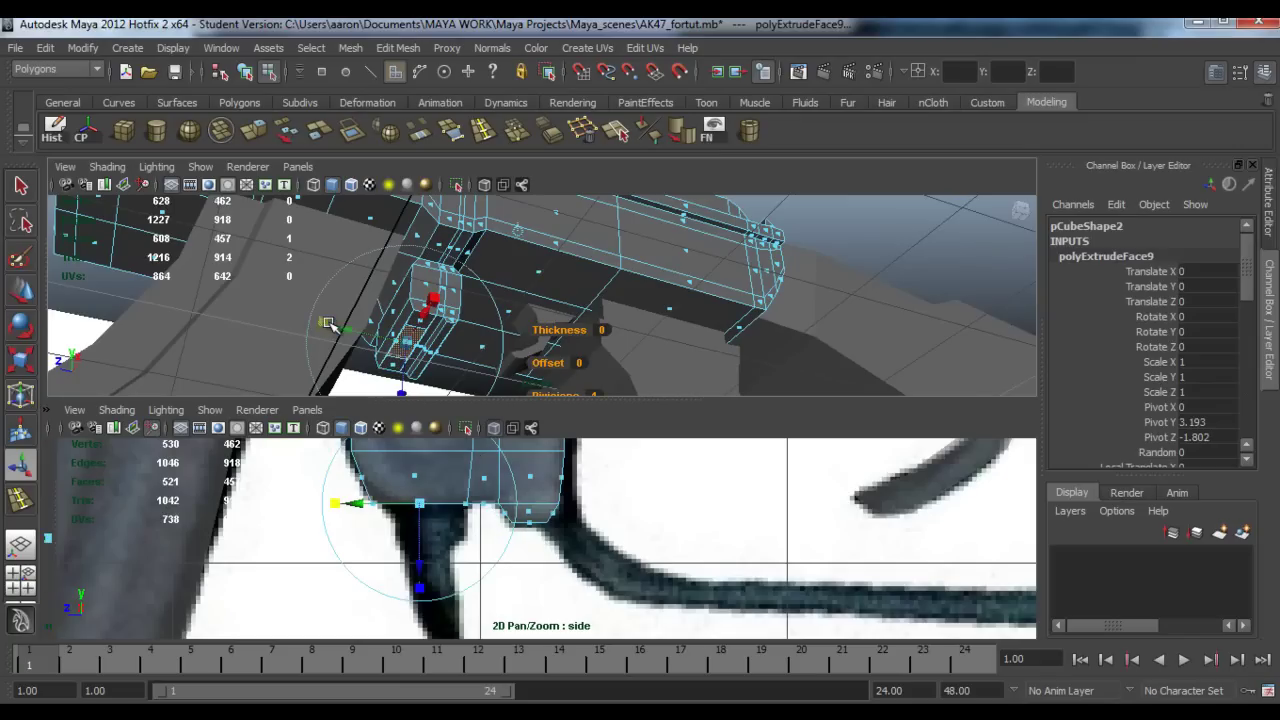
# Step: Extrude the lever's base face downward and move its end vertices onto the reference lever outline
pyautogui.hotkey('ctrl', 'e')
pyautogui.moveTo(427, 578); pyautogui.dragTo(420, 606)
pyautogui.rightClick(340, 450)
pyautogui.moveTo(313, 517); pyautogui.dragTo(345, 548)
pyautogui.press('w')
pyautogui.moveTo(437, 538); pyautogui.dragTo(449, 563, button='right')
# Step: Extrude the lever's end face farther down and move its end vertices inward to follow the reference taper
pyautogui.hotkey('ctrl', 'e')
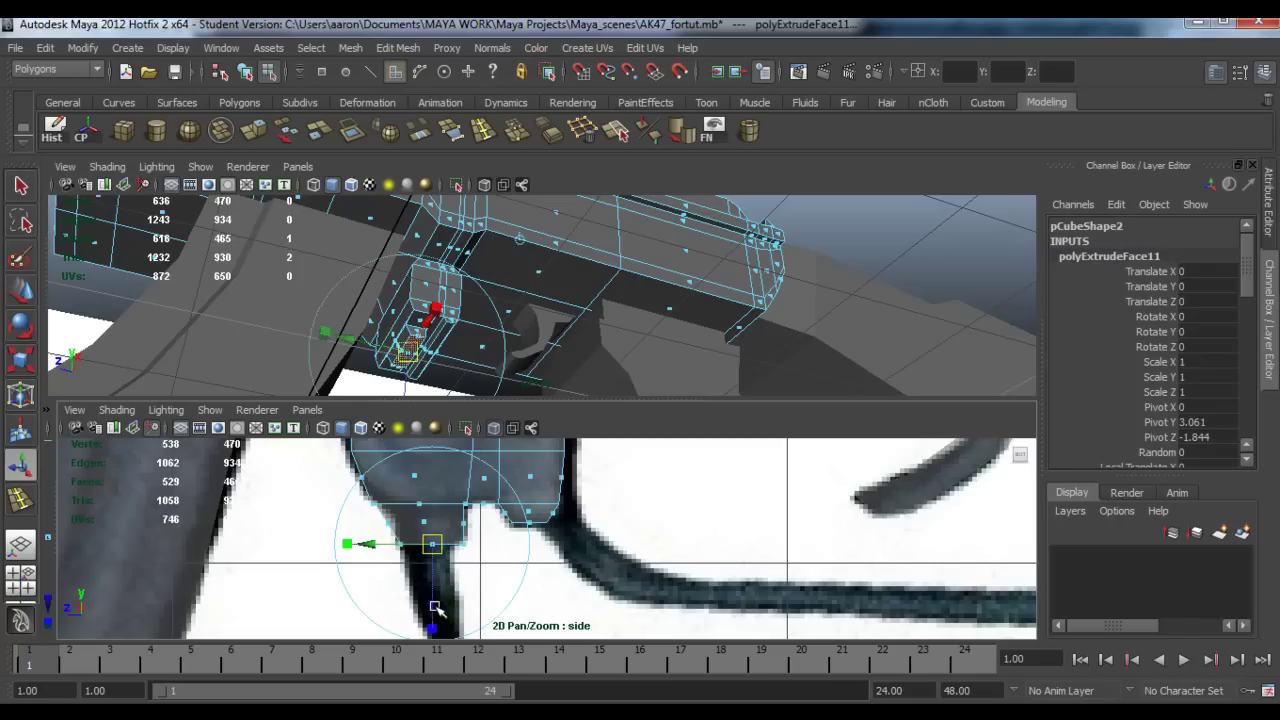
pyautogui.moveTo(440, 605); pyautogui.dragTo(453, 633)
pyautogui.keyDown('alt'); pyautogui.moveTo(453, 573); pyautogui.dragTo(439, 496, button='middle'); pyautogui.keyUp('alt')
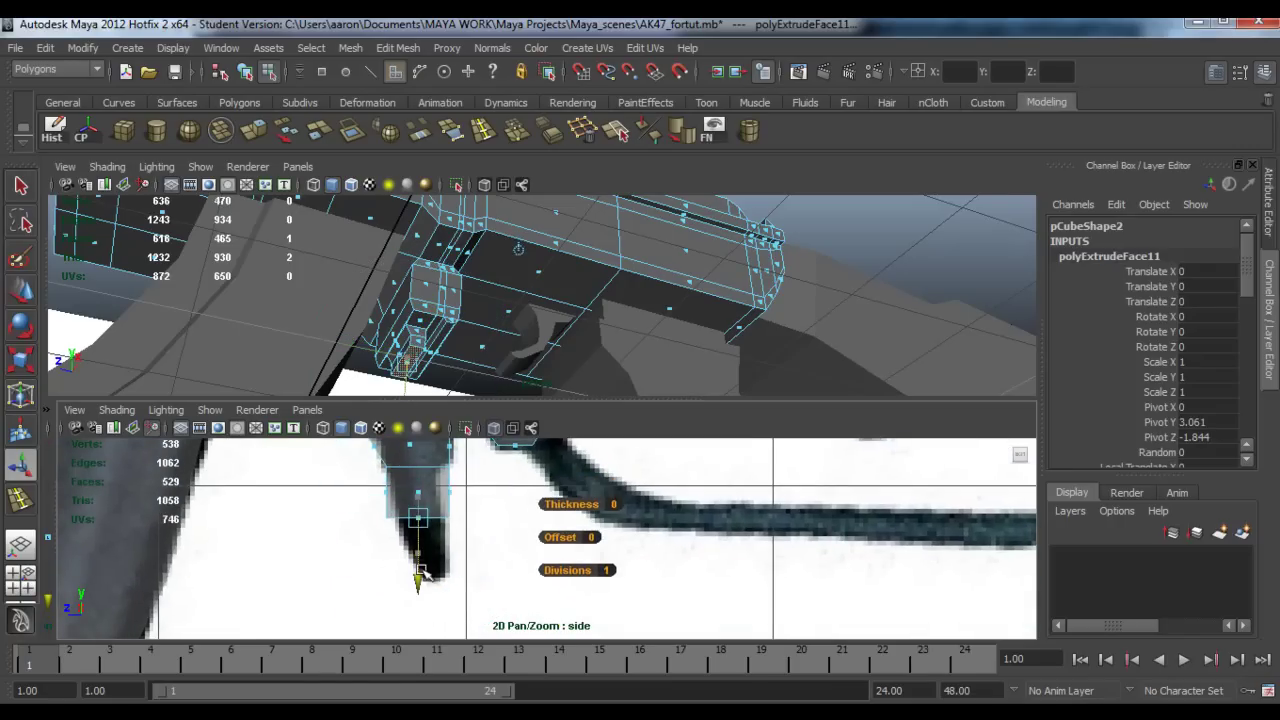
pyautogui.moveTo(427, 381); pyautogui.dragTo(347, 381, button='right')
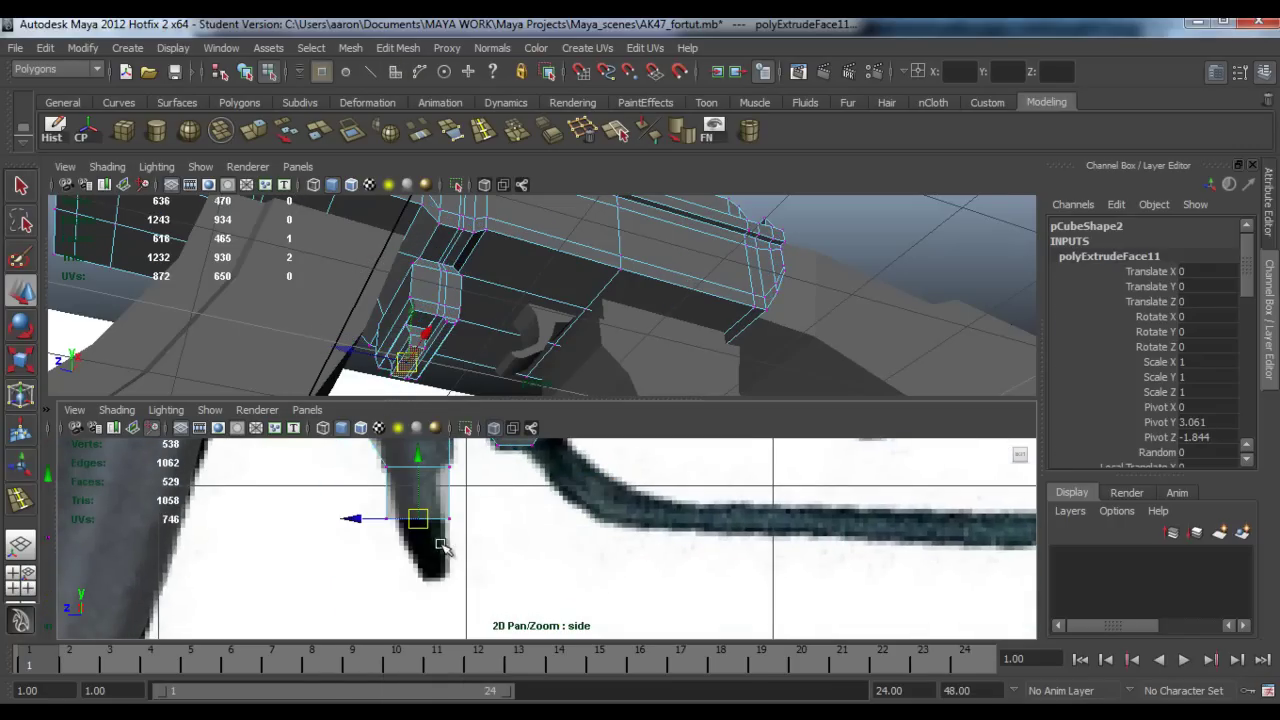
pyautogui.moveTo(470, 500); pyautogui.dragTo(385, 525)
pyautogui.click(388, 519)
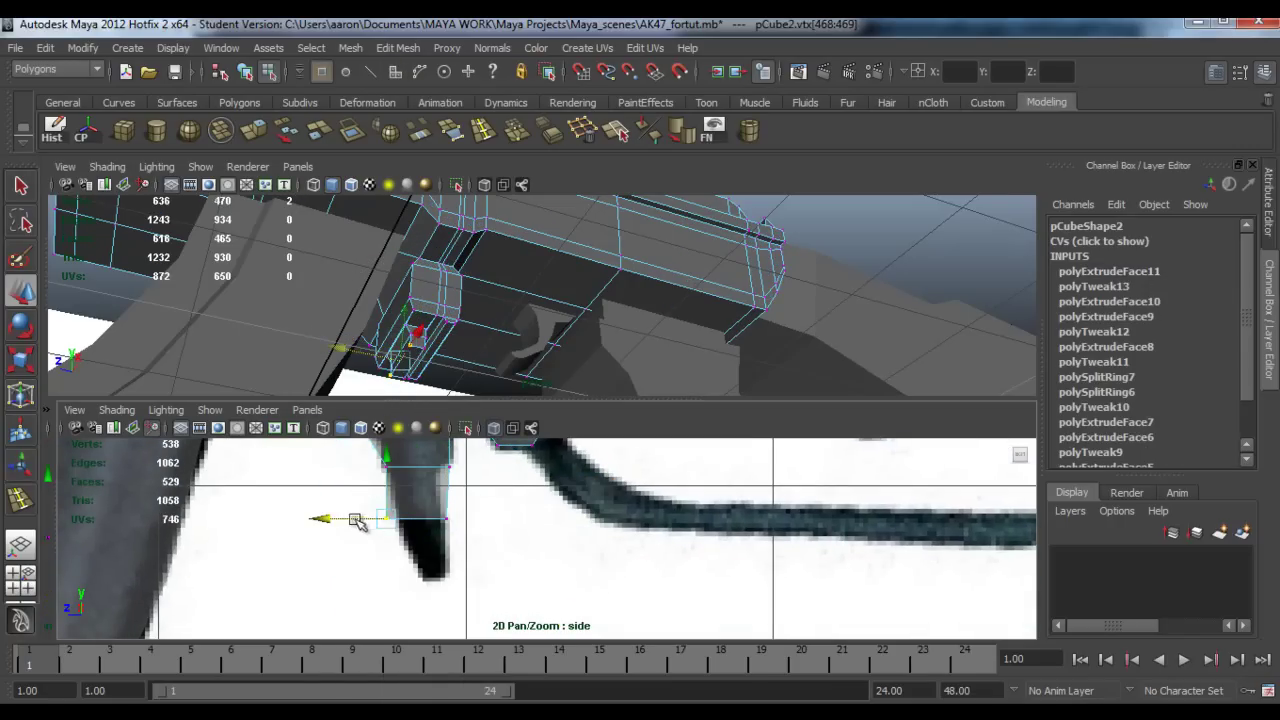
# Step: Extrude the lever's end face once more to reach the tip of the reference lever
pyautogui.keyDown('shift'); pyautogui.moveTo(436, 493); pyautogui.dragTo(420, 470, button='right'); pyautogui.keyUp('shift')
pyautogui.moveTo(429, 562); pyautogui.dragTo(429, 625)
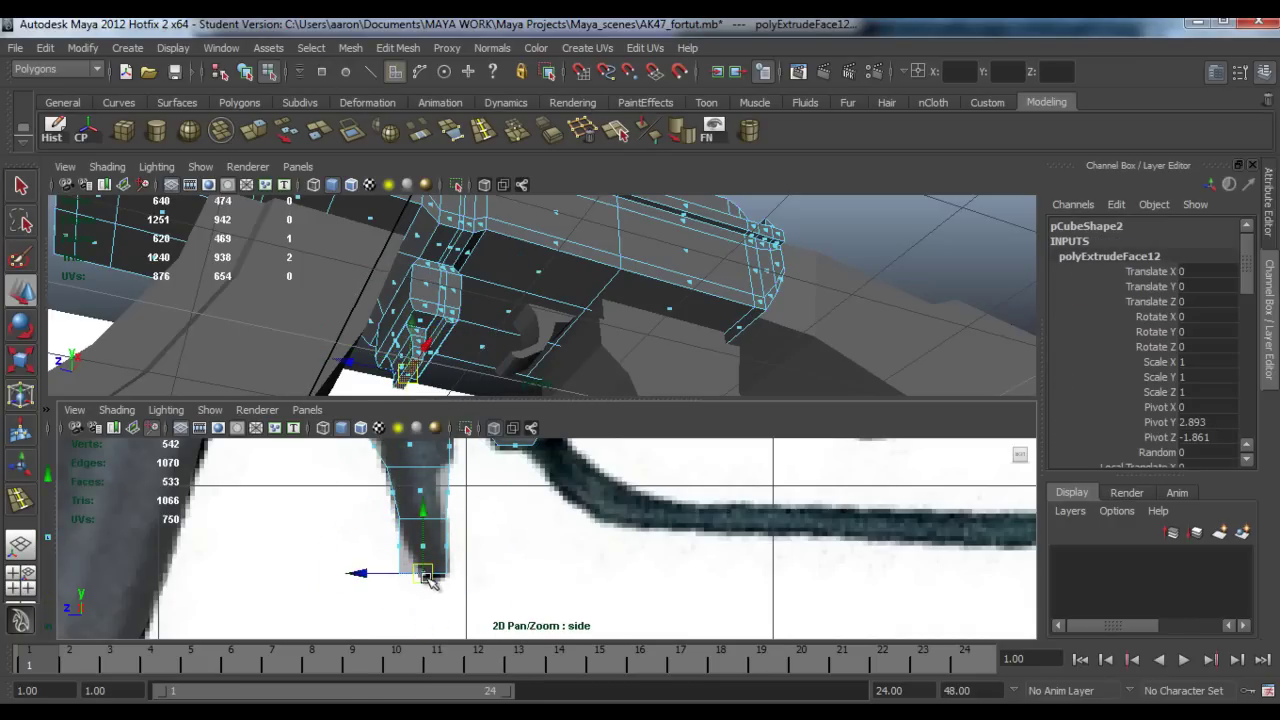
# Step: Move the front and rear vertices at the lever's lower end inward to match the reference lever tip
pyautogui.moveTo(415, 380); pyautogui.dragTo(330, 427, button='right')
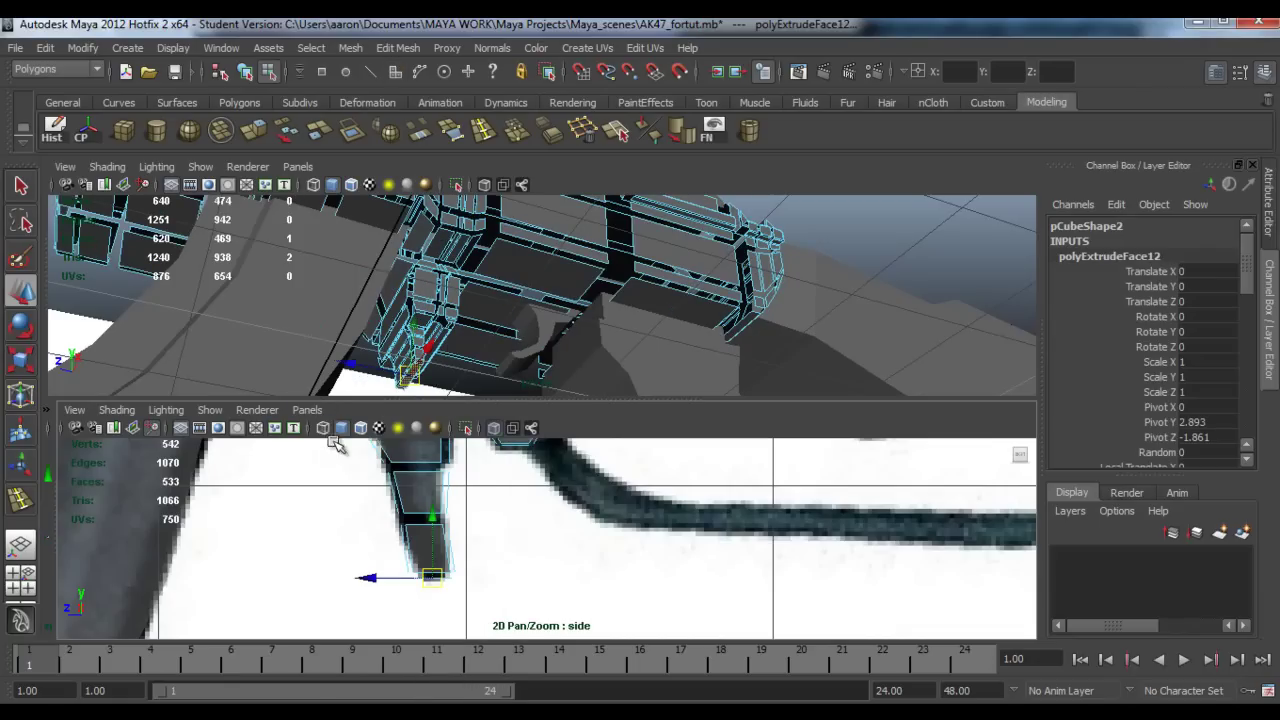
pyautogui.moveTo(400, 497); pyautogui.dragTo(329, 534, button='right')
pyautogui.moveTo(329, 534); pyautogui.dragTo(420, 609)
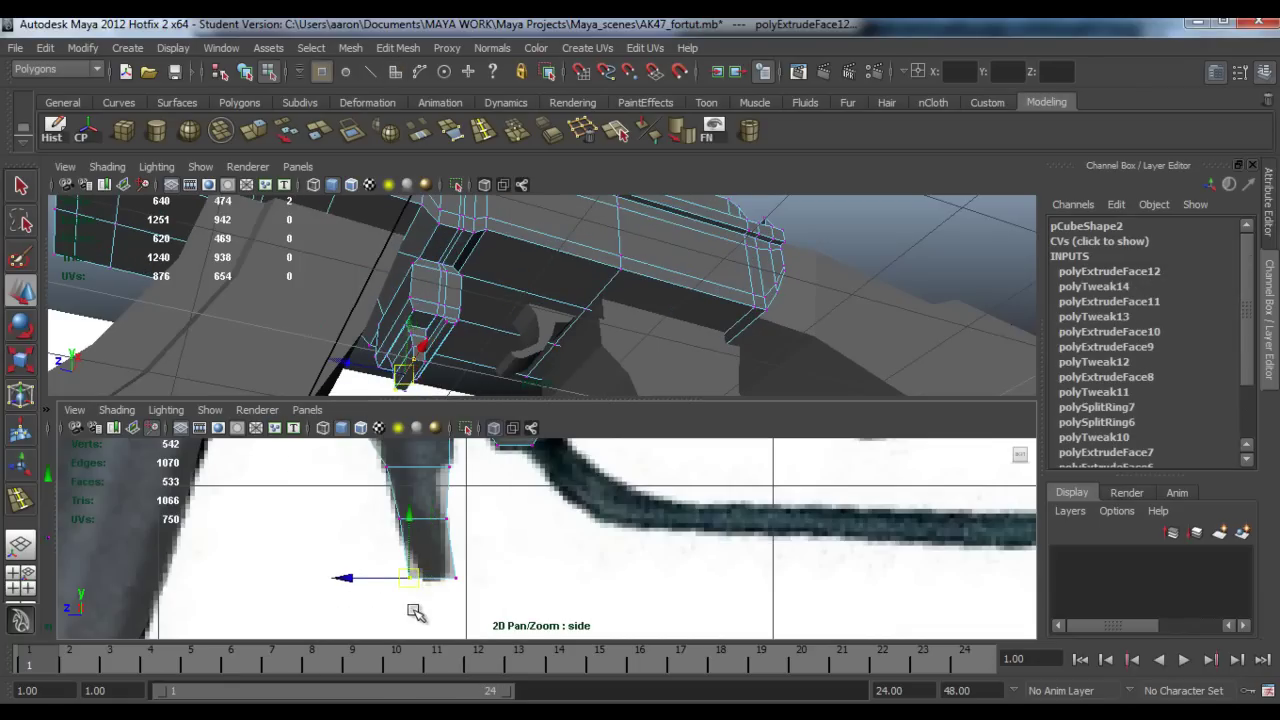
pyautogui.moveTo(341, 573); pyautogui.dragTo(475, 594)
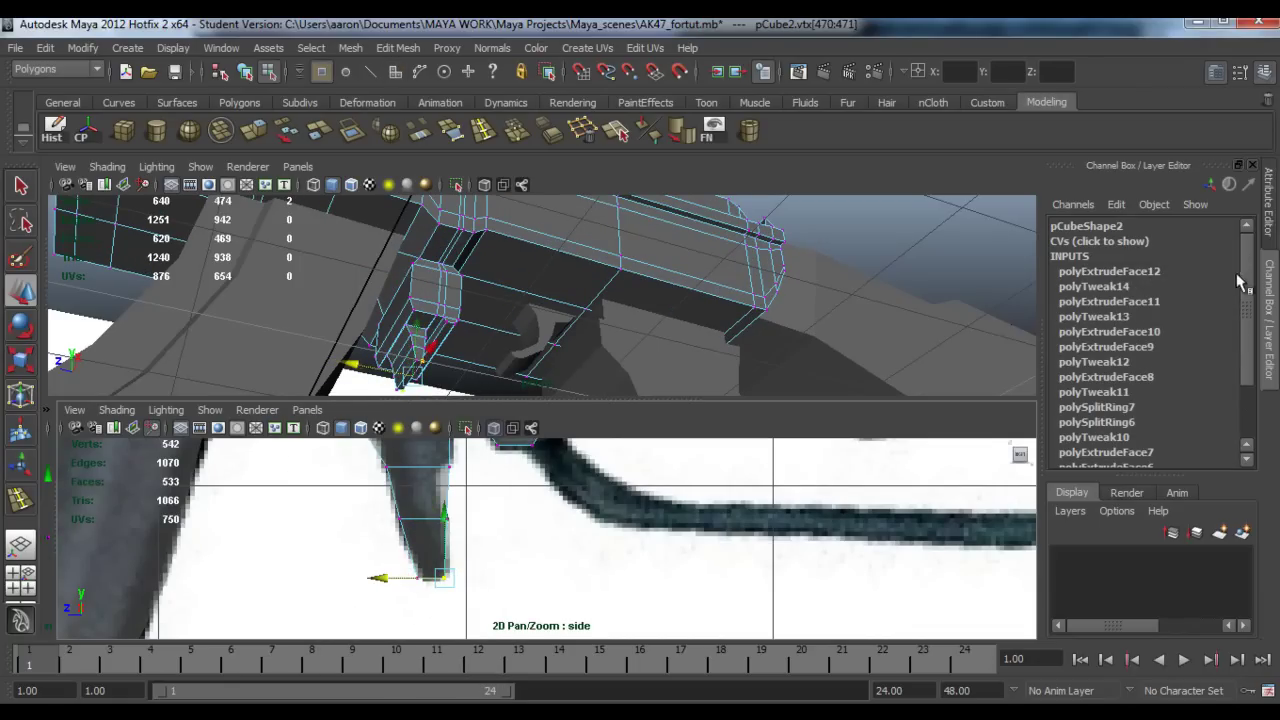
# Step: Delete the construction history of the magazine and of the trigger
pyautogui.scroll(-3, 1232, 288)
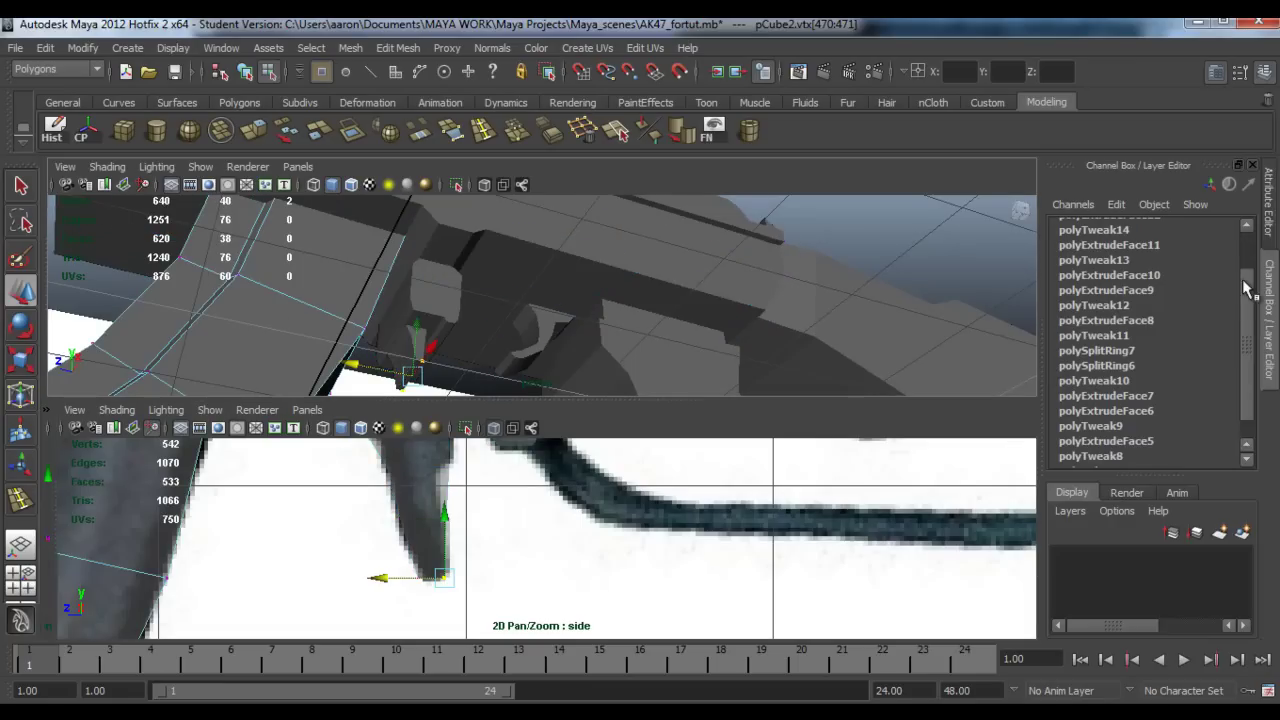
pyautogui.moveTo(1240, 285); pyautogui.dragTo(1244, 232)
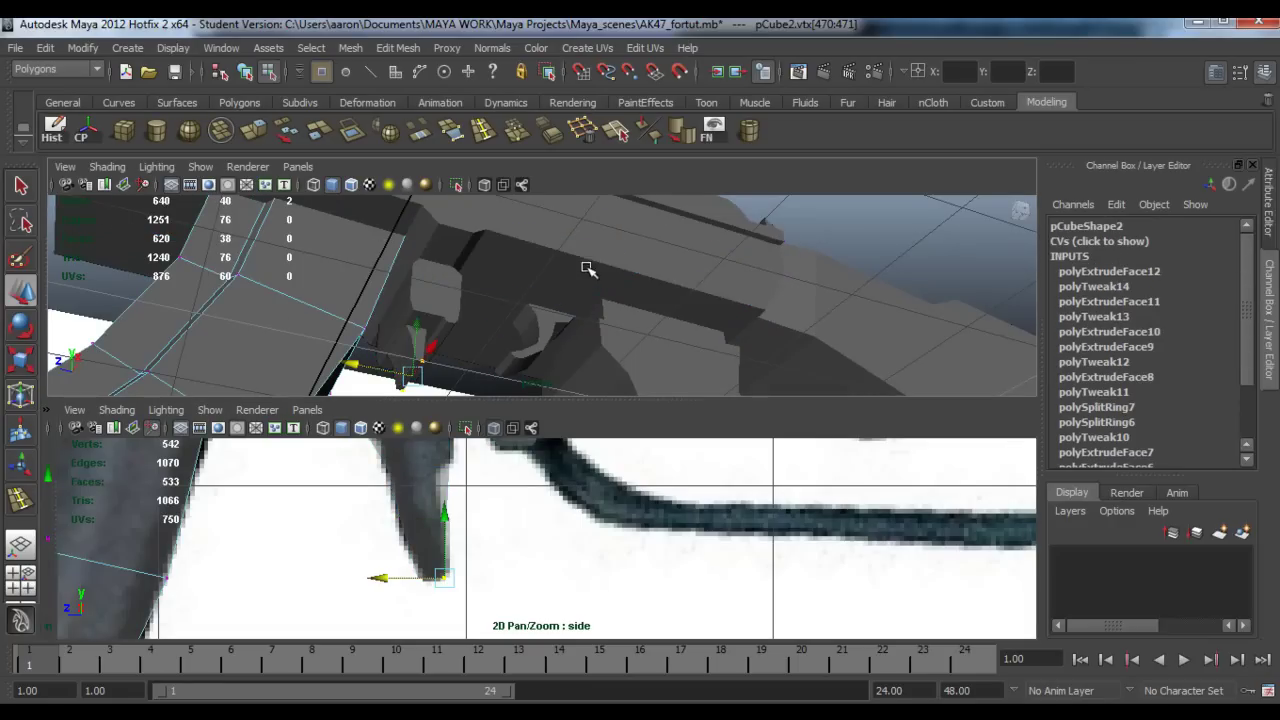
pyautogui.click(522, 264)
pyautogui.press('F8')
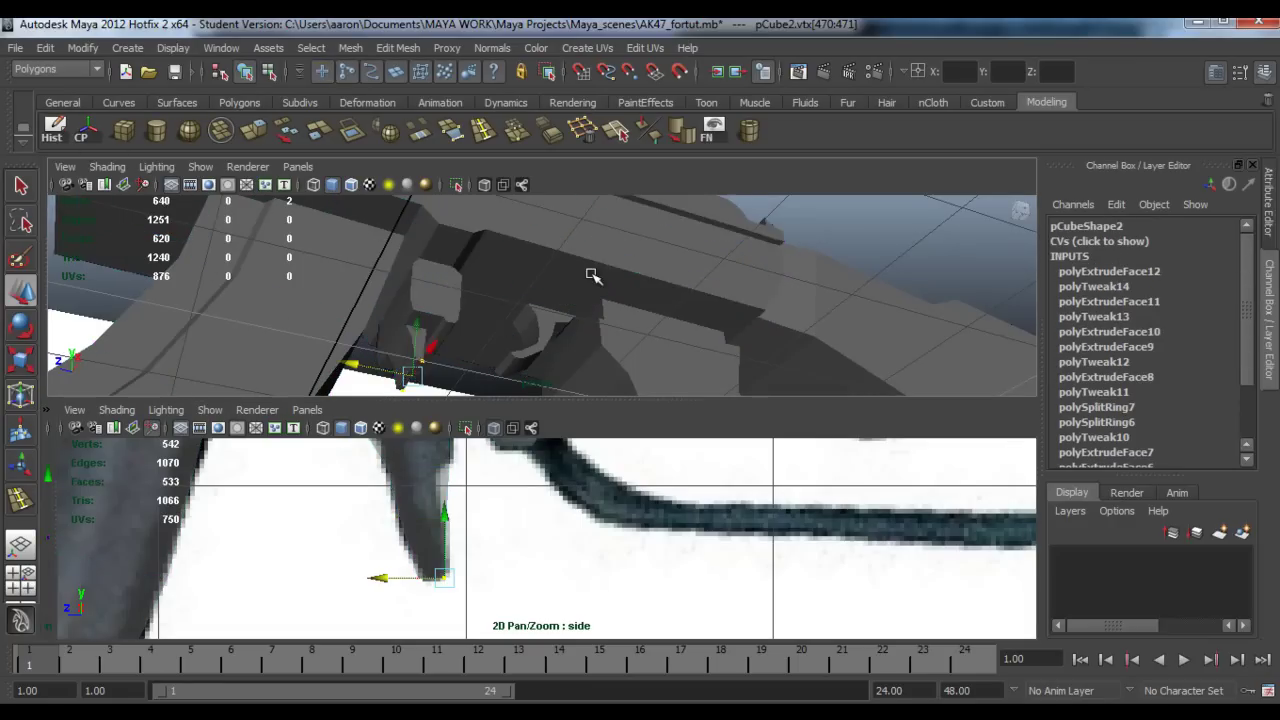
pyautogui.click(340, 289)
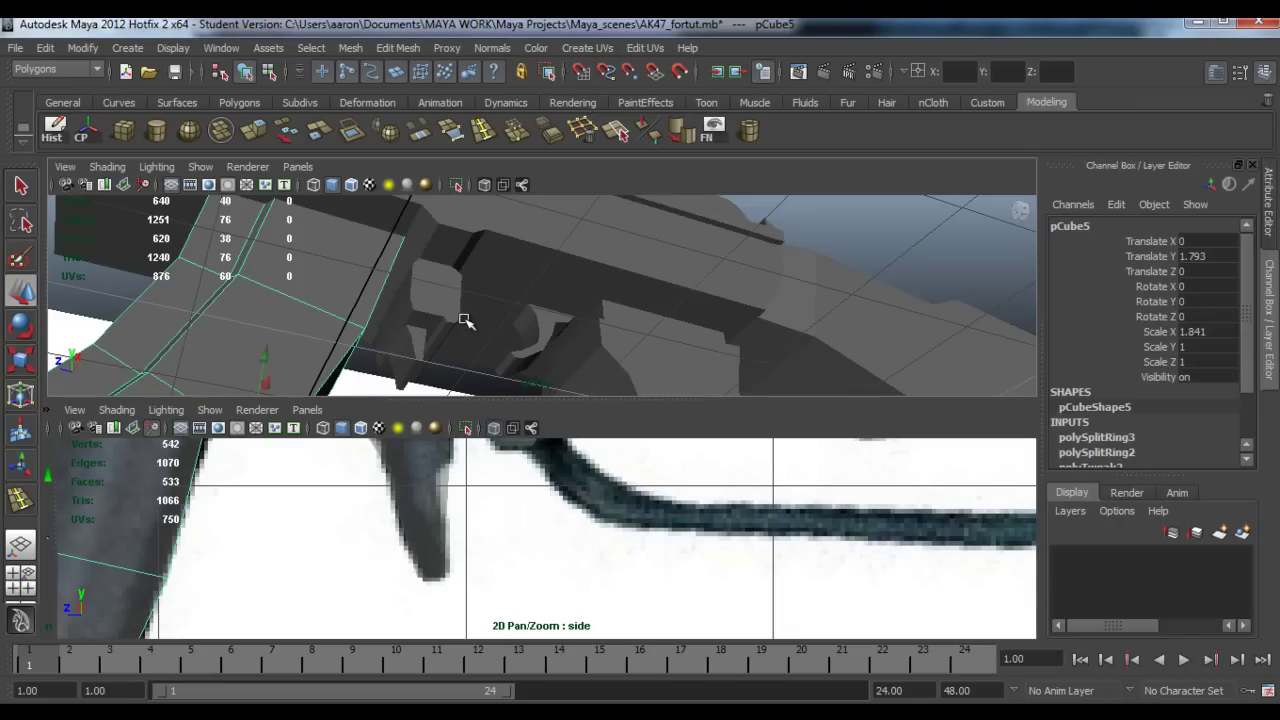
pyautogui.click(50, 119)
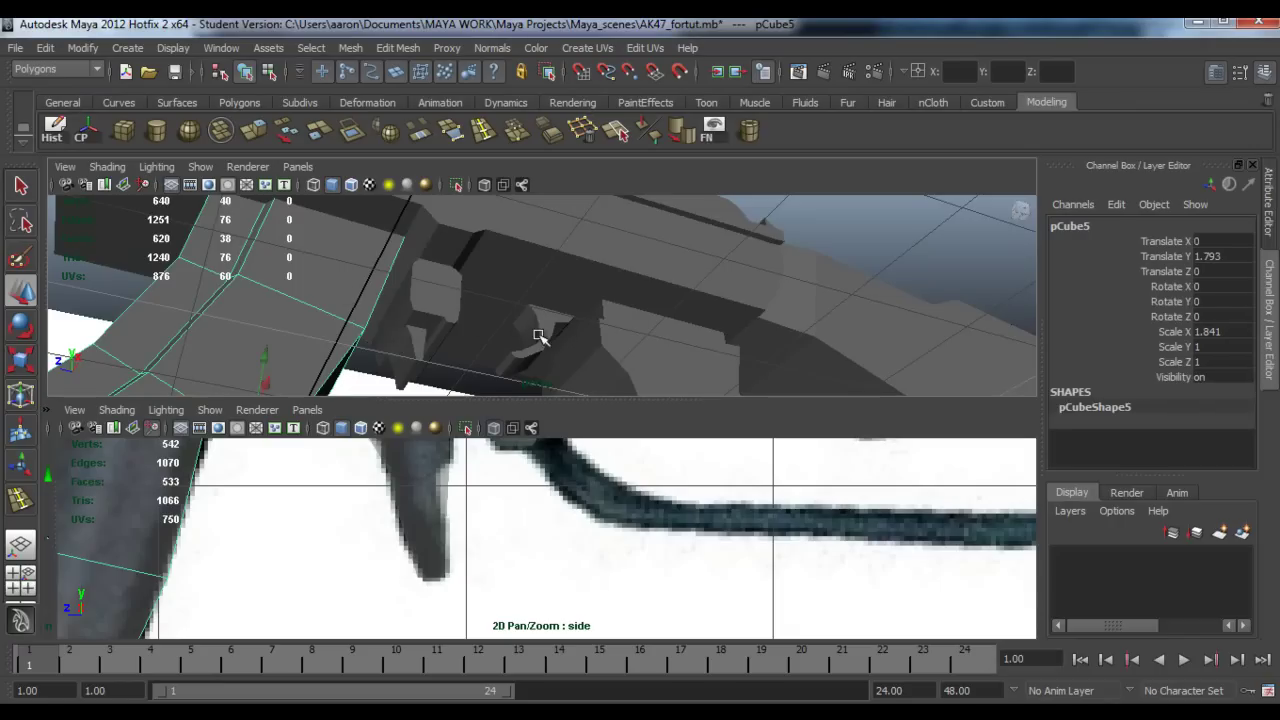
pyautogui.click(536, 335)
pyautogui.click(54, 128)
pyautogui.keyDown('alt'); pyautogui.moveTo(414, 278); pyautogui.dragTo(490, 362); pyautogui.keyUp('alt')
pyautogui.scroll(-5, 449, 514)
pyautogui.scroll(6, 545, 492)
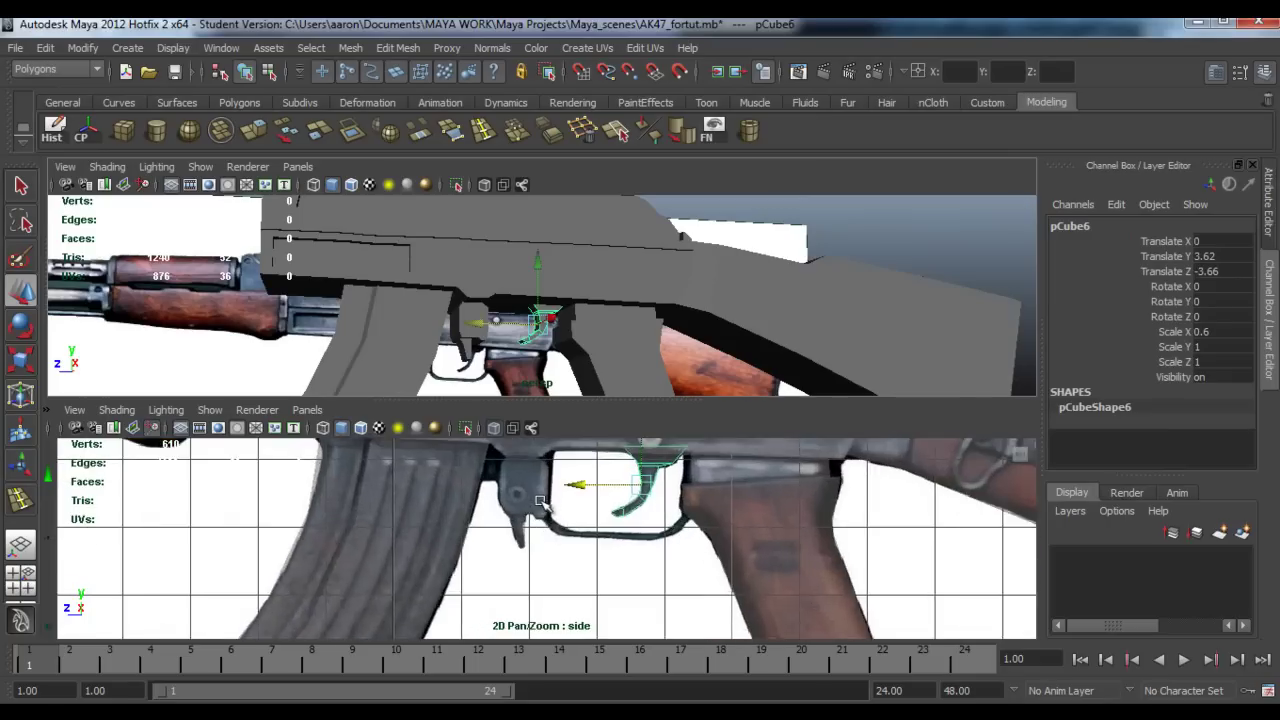
pyautogui.keyDown('alt'); pyautogui.moveTo(545, 492); pyautogui.dragTo(473, 545, button='middle'); pyautogui.keyUp('alt')
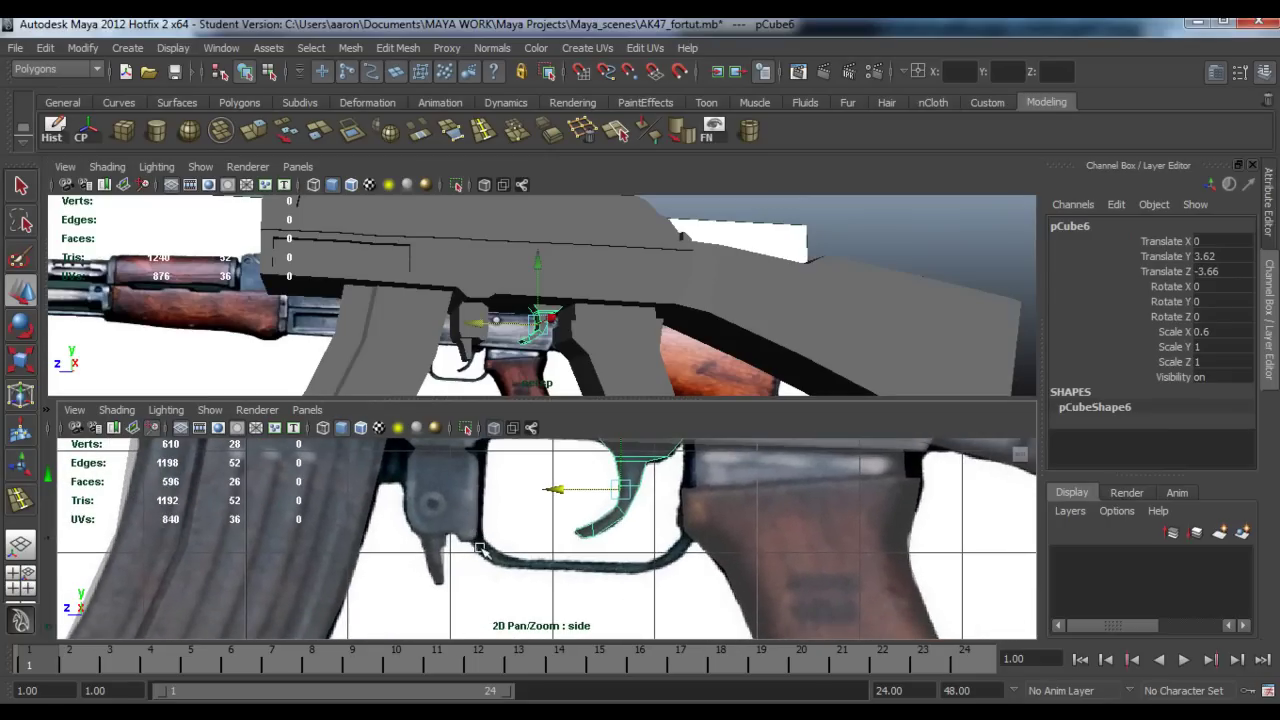
pyautogui.scroll(-5, 783, 502)
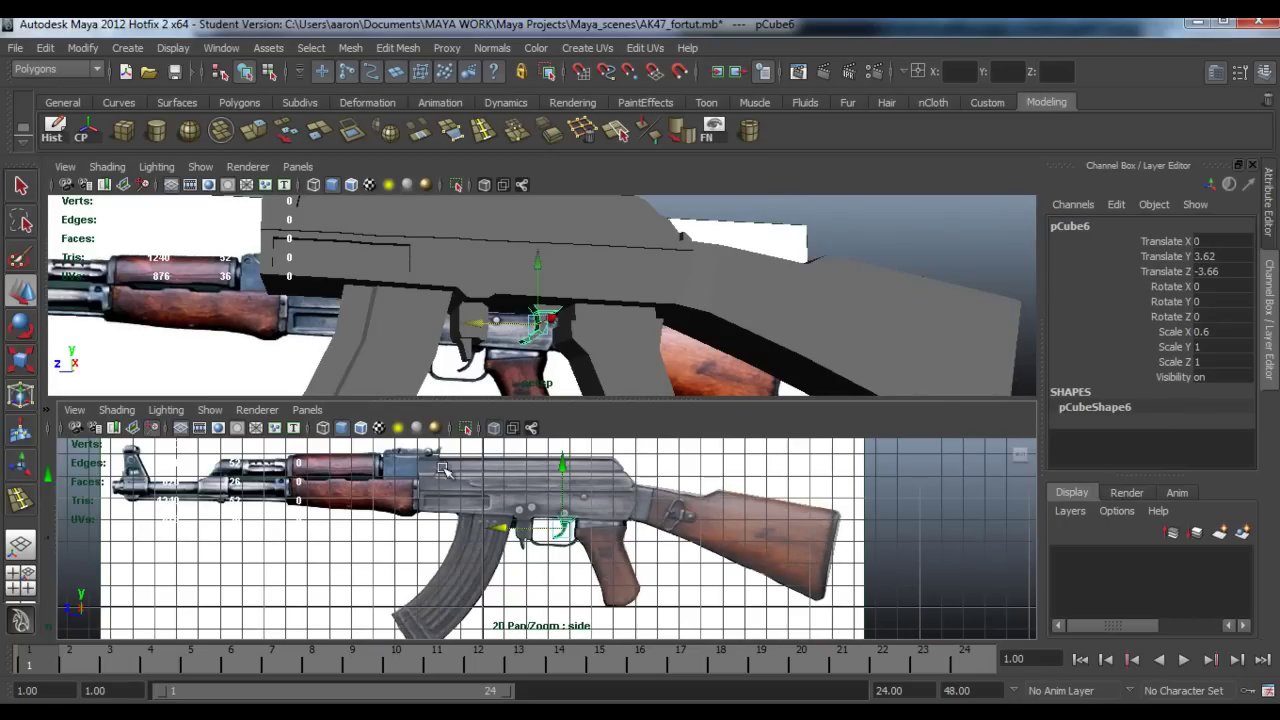